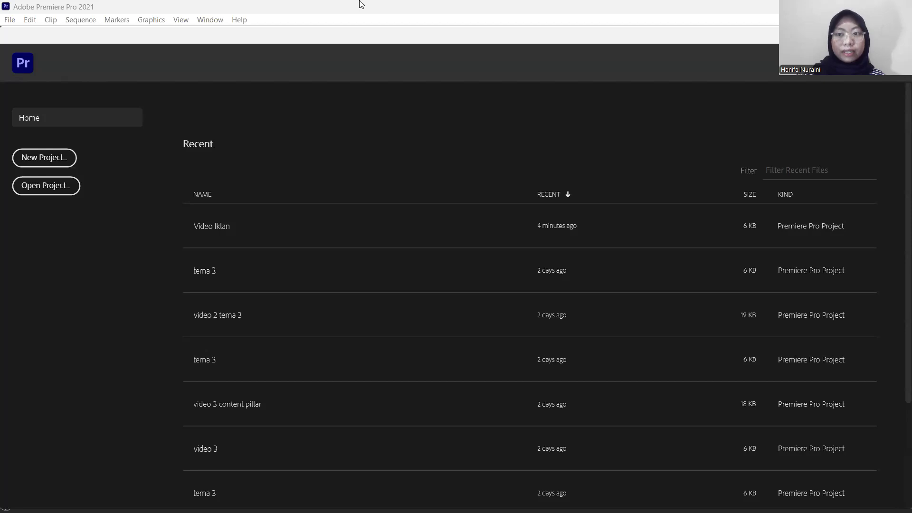
Create a project named "Video iklan" in the TEMA 3 VIDEOGRAFI folder and widen the program monitor area.
{"action": "left_click", "coordinate": [58, 162]}
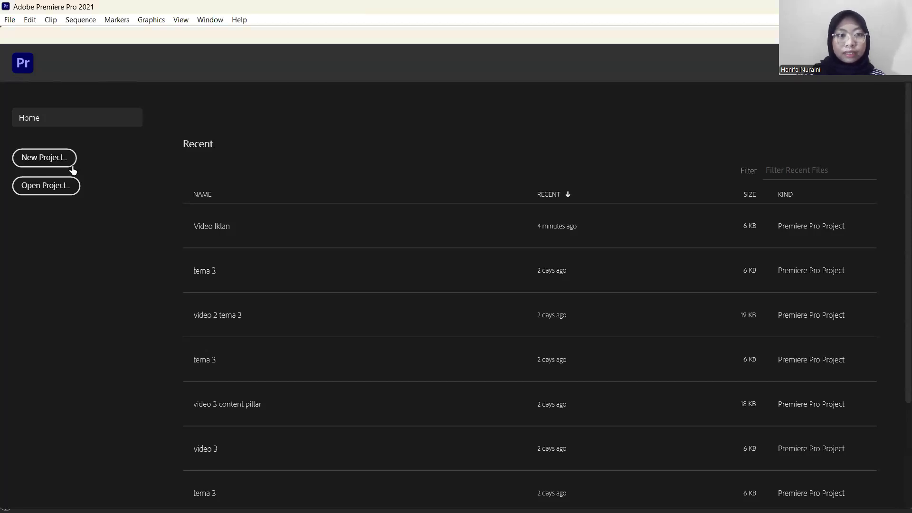
{"action": "left_click", "coordinate": [49, 157]}
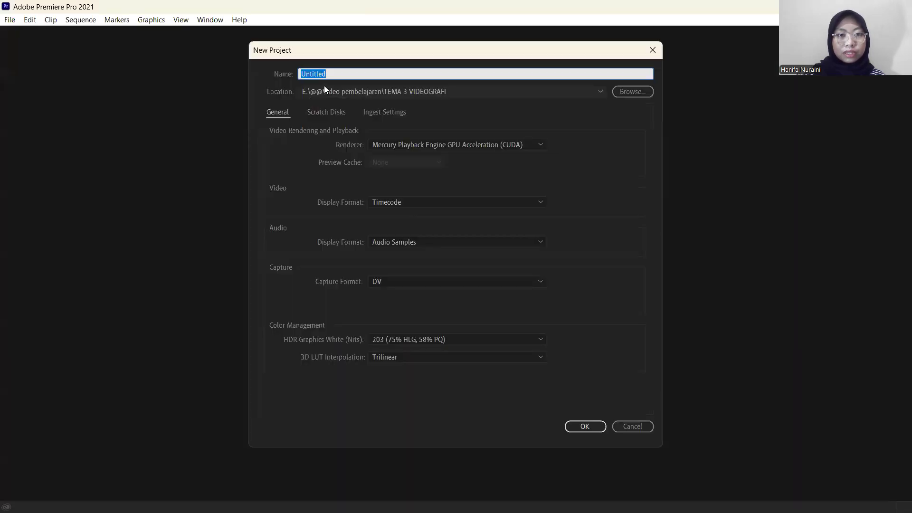
{"action": "key", "text": "BackSpace"}
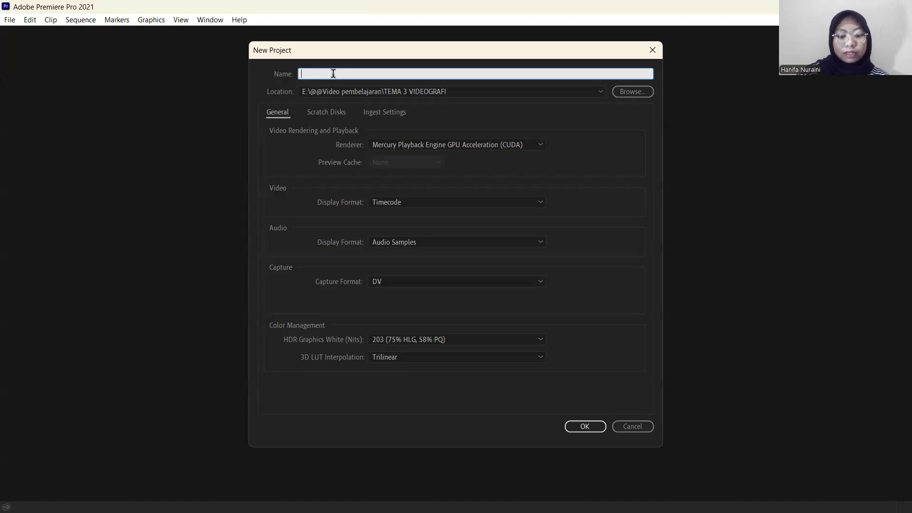
{"action": "type", "text": "Video iklan"}
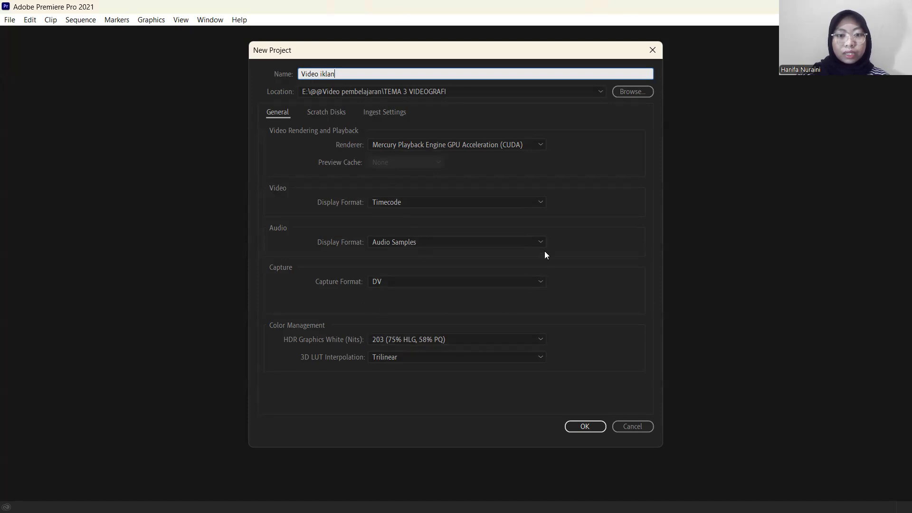
{"action": "left_click", "coordinate": [585, 426]}
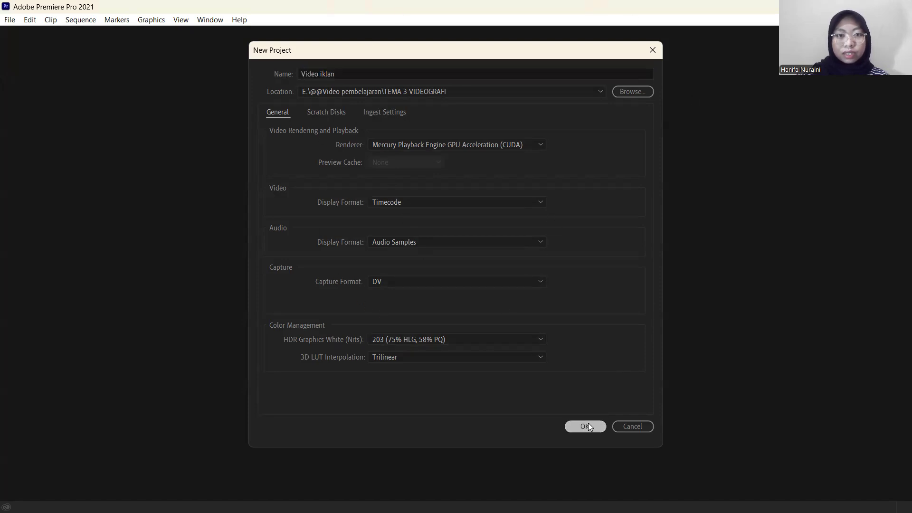
{"action": "left_click", "coordinate": [521, 276]}
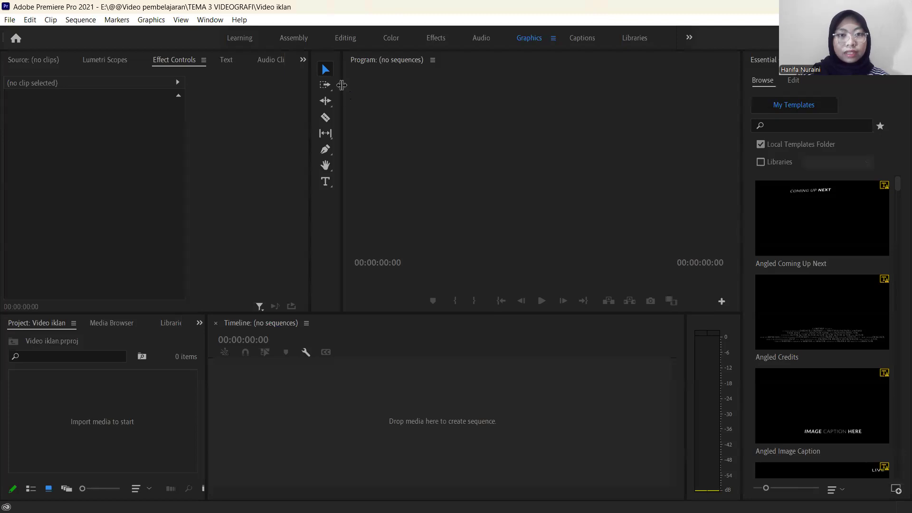
{"action": "left_click_drag", "start_coordinate": [342, 85], "coordinate": [227, 115]}
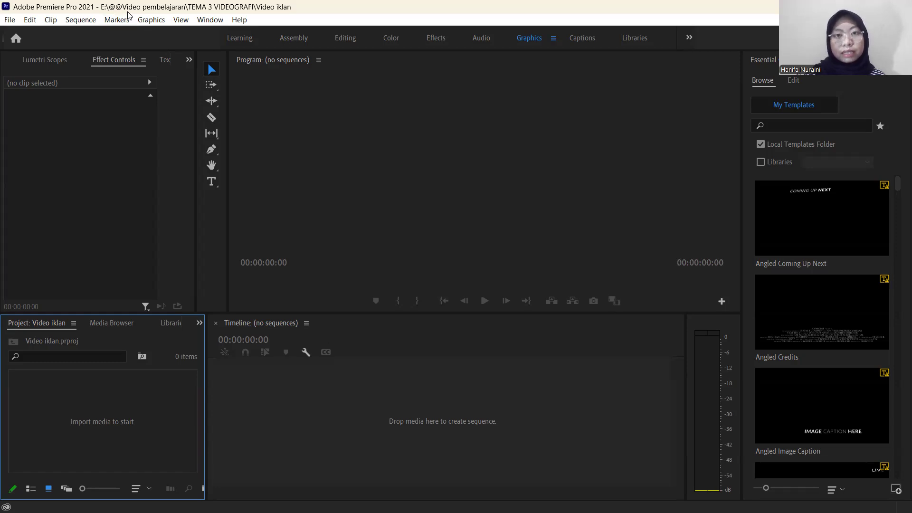
Start a new sequence and set its editing mode to DSLR.
{"action": "left_click", "coordinate": [10, 20]}
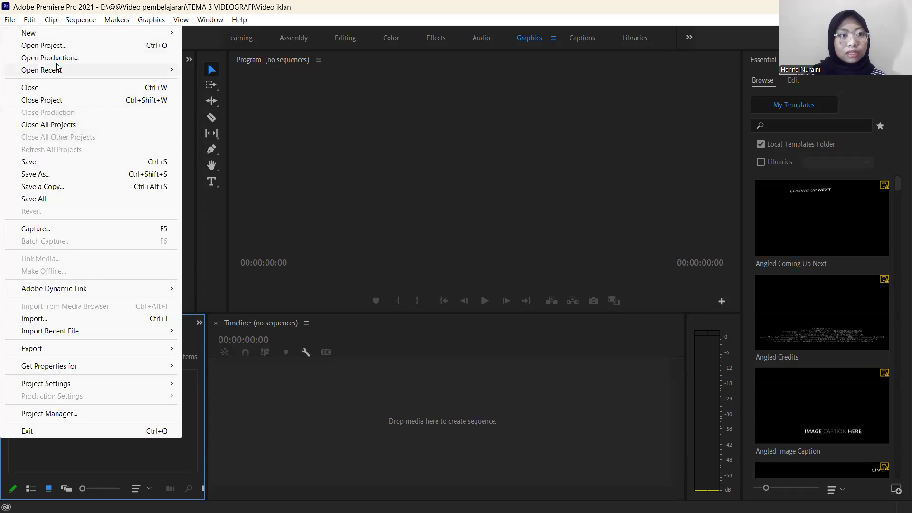
{"action": "left_click", "coordinate": [12, 20]}
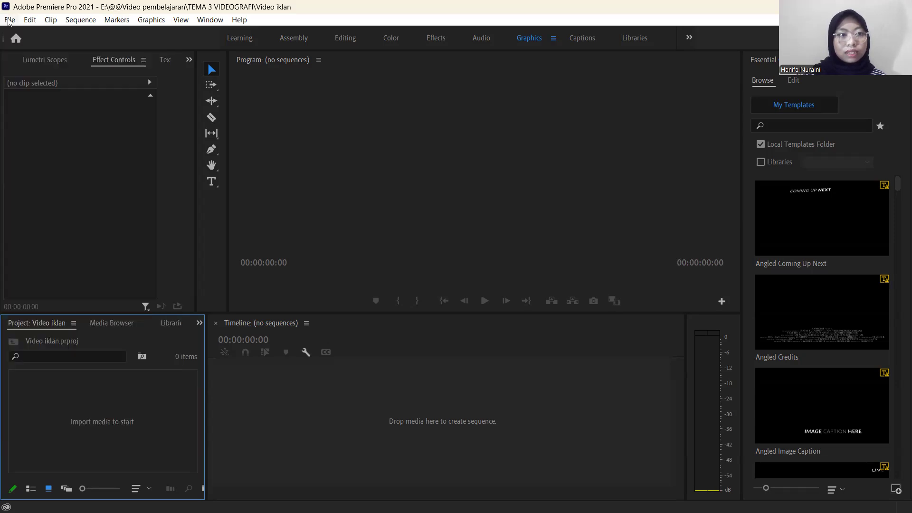
{"action": "left_click", "coordinate": [9, 21]}
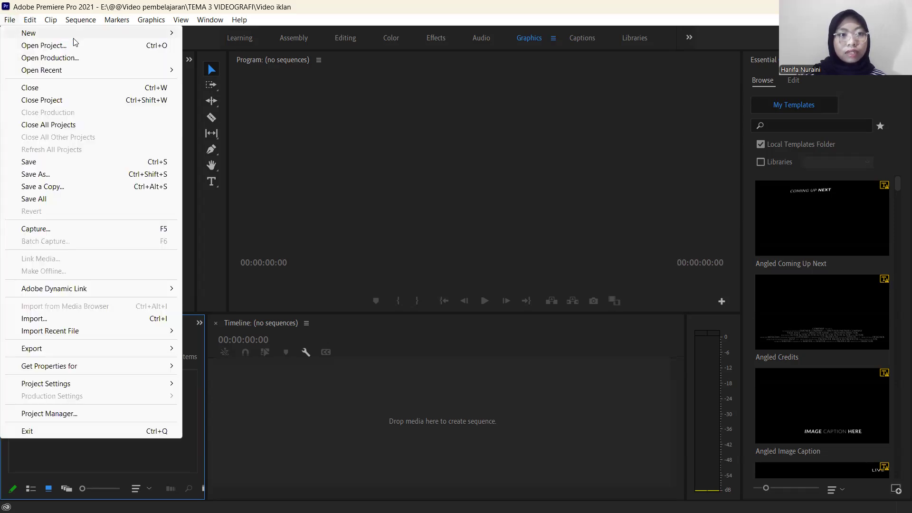
{"action": "mouse_move", "coordinate": [149, 33]}
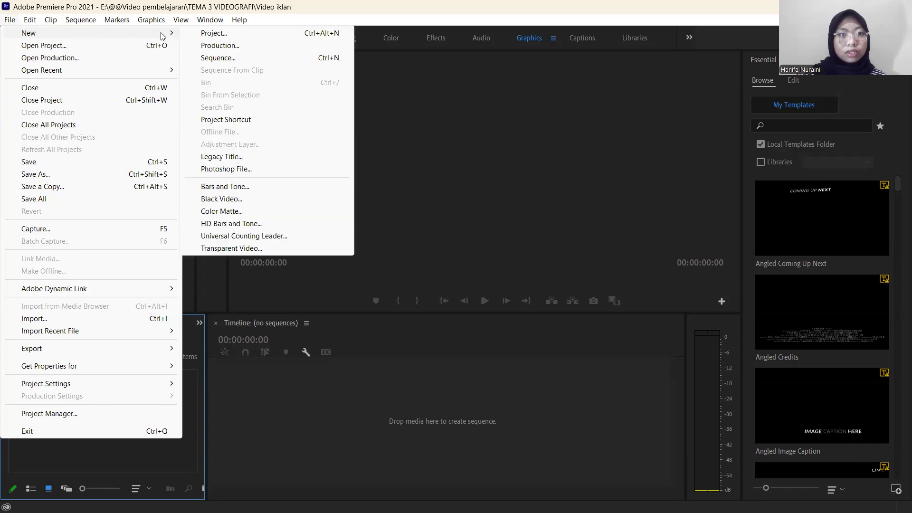
{"action": "left_click", "coordinate": [218, 58]}
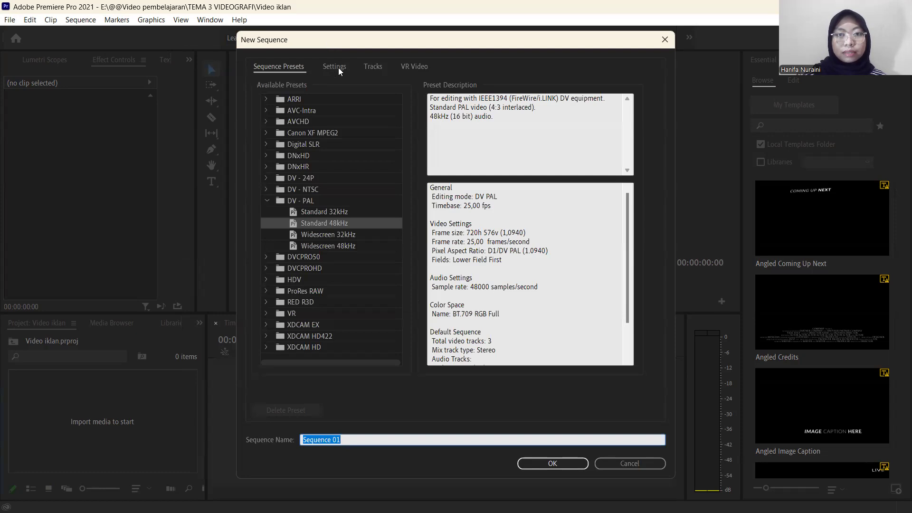
{"action": "left_click", "coordinate": [335, 68]}
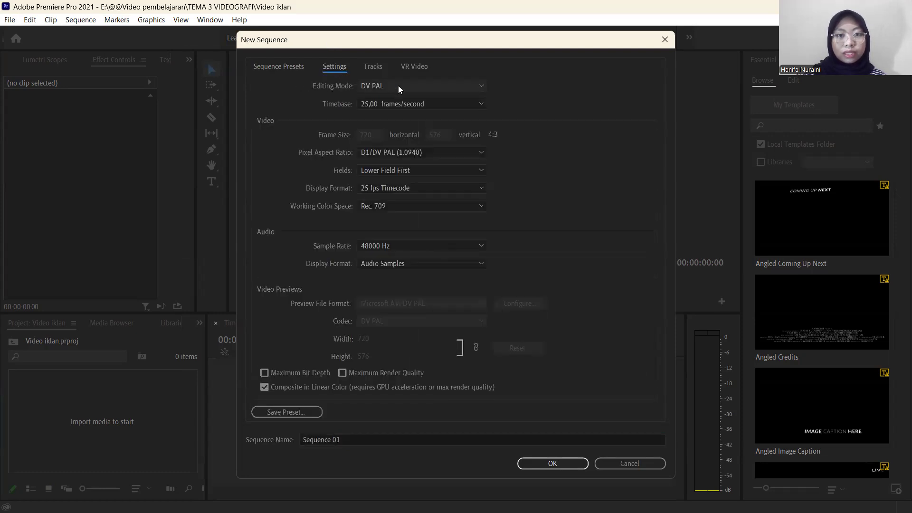
{"action": "left_click", "coordinate": [482, 88]}
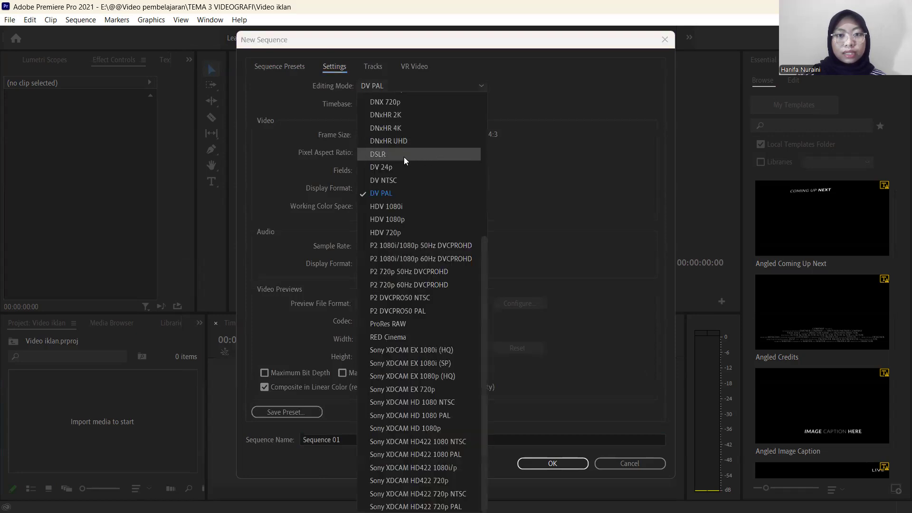
{"action": "left_click", "coordinate": [401, 156]}
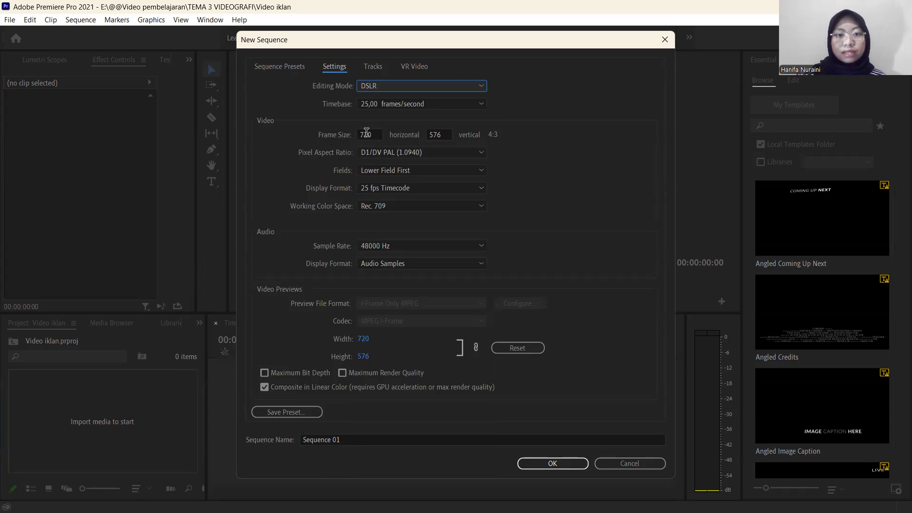
Set the frame size to 1080 horizontal by 1920 vertical and create the sequence.
{"action": "left_click", "coordinate": [377, 135]}
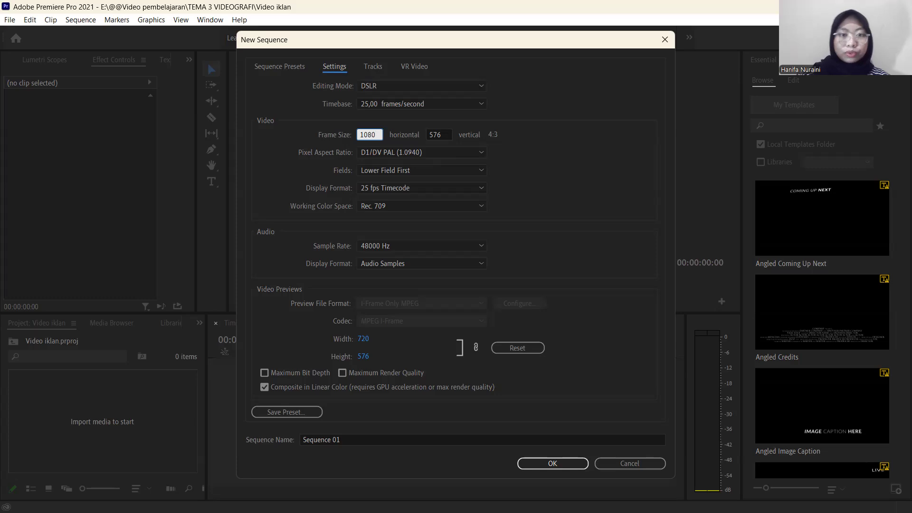
{"action": "left_click", "coordinate": [442, 134]}
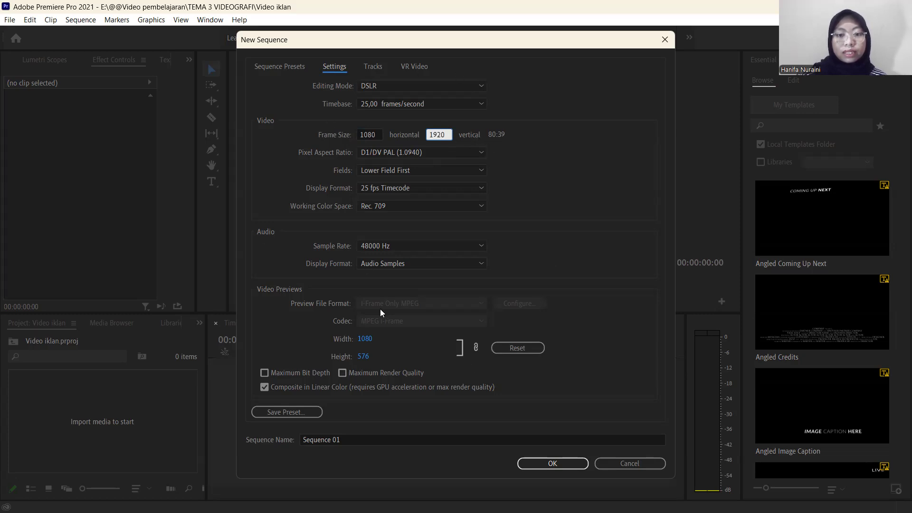
{"action": "left_click", "coordinate": [553, 463]}
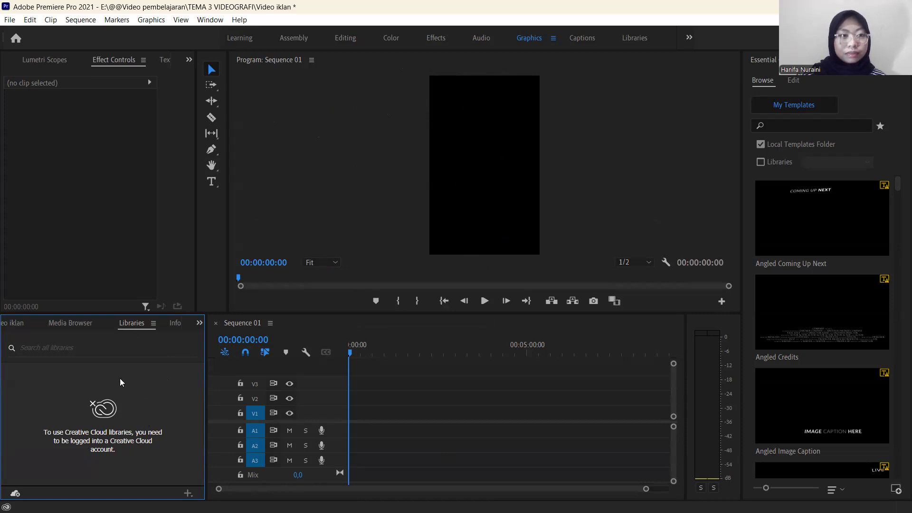
Import the "popsicle product video" and "videoplayback" MP4 files from the TEMA 3 VIDEOGRAFI folder.
{"action": "left_click", "coordinate": [9, 20]}
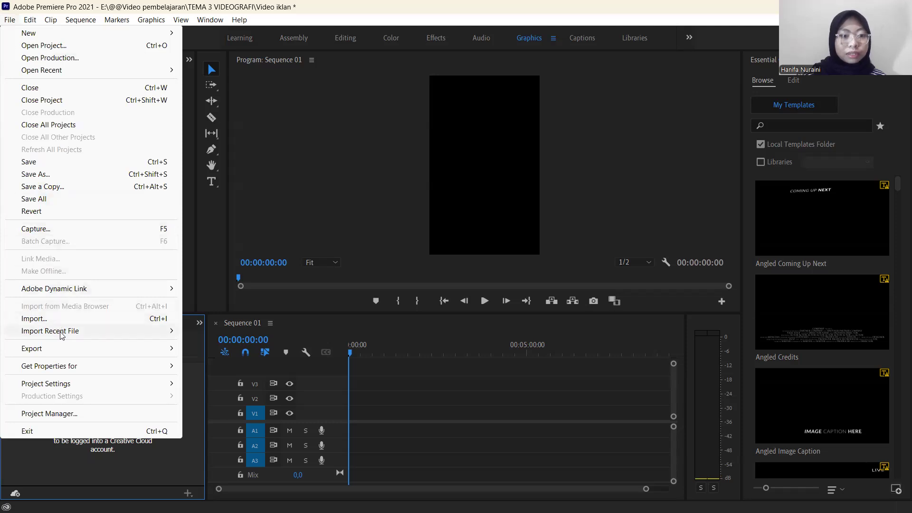
{"action": "left_click", "coordinate": [56, 318]}
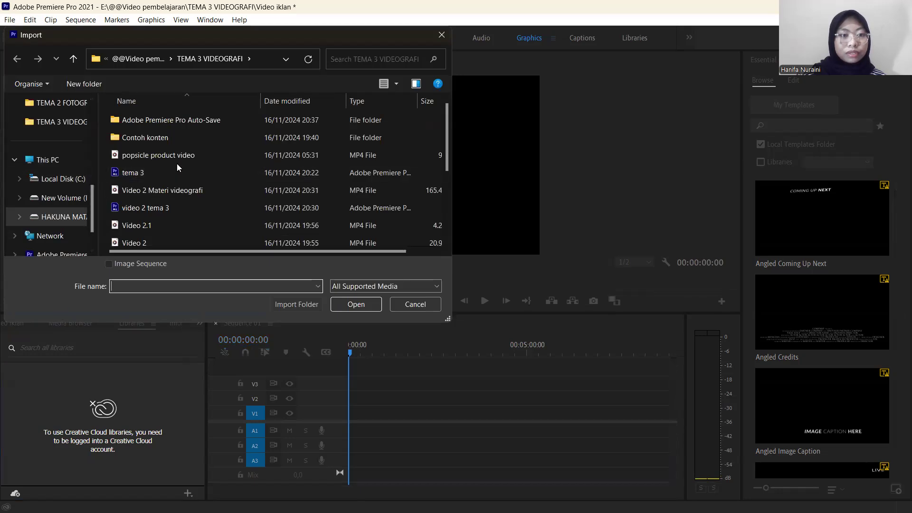
{"action": "left_click", "coordinate": [180, 157]}
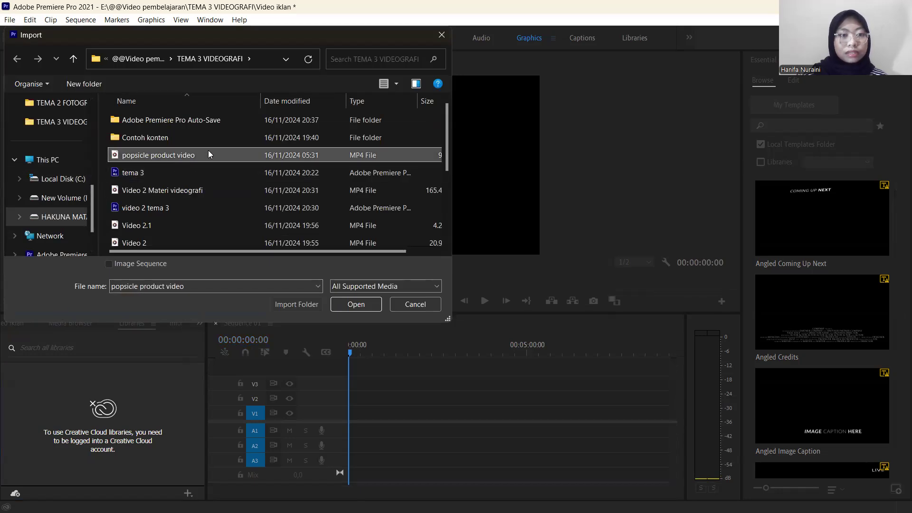
{"action": "scroll", "coordinate": [216, 174], "scroll_direction": "down", "scroll_amount": 1}
{"action": "scroll", "coordinate": [217, 175], "scroll_direction": "down", "scroll_amount": 1}
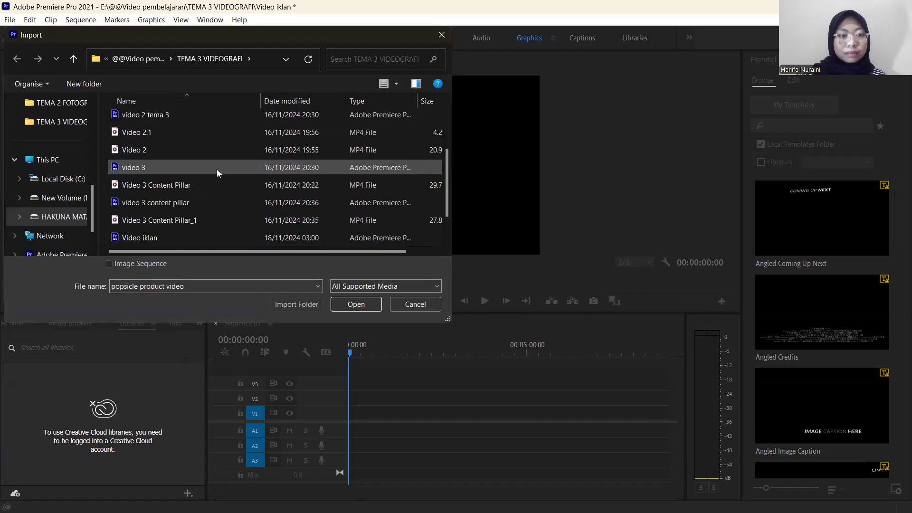
{"action": "scroll", "coordinate": [216, 168], "scroll_direction": "up", "scroll_amount": 2}
{"action": "scroll", "coordinate": [214, 162], "scroll_direction": "down", "scroll_amount": 3}
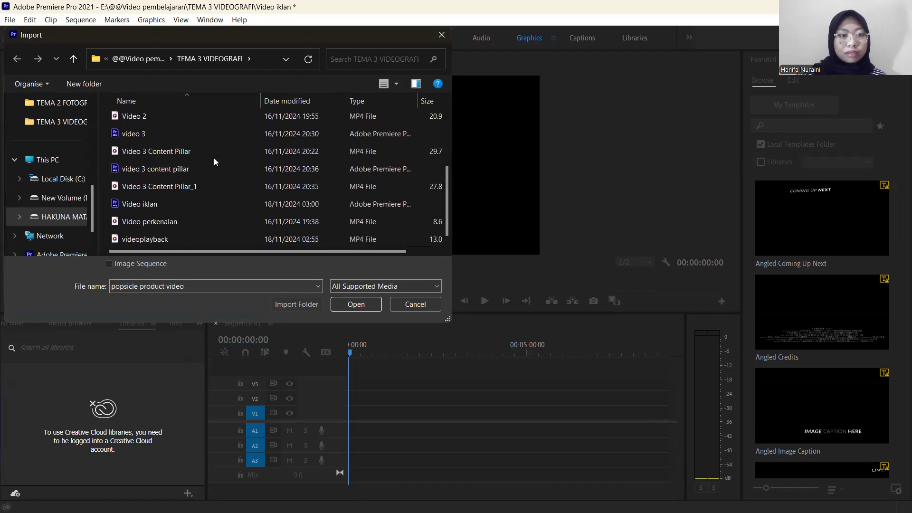
{"action": "left_click", "coordinate": [205, 239], "text": "ctrl"}
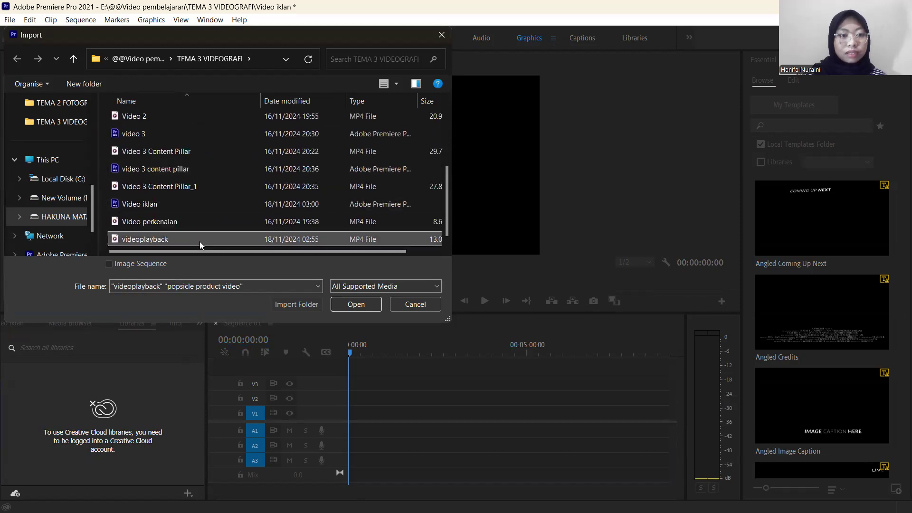
{"action": "left_click", "coordinate": [355, 304]}
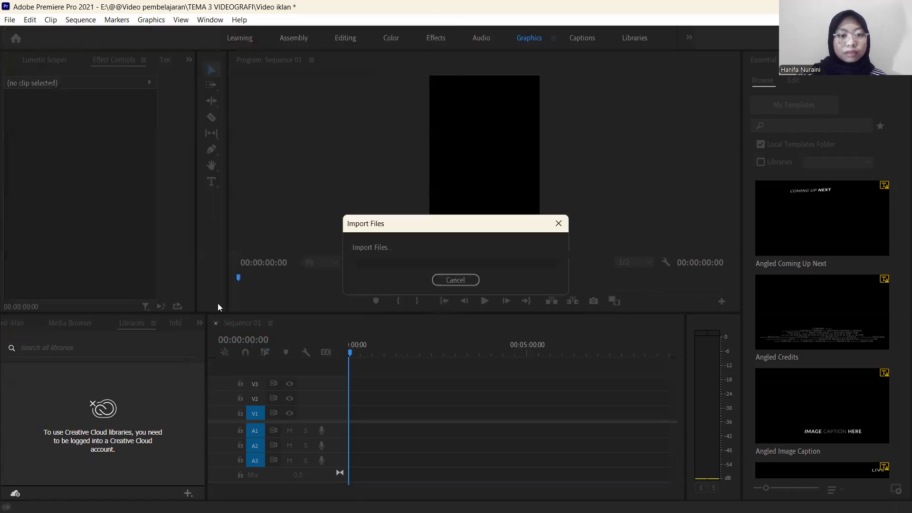
Place the popsicle product video at the start of track V1, keeping the existing sequence settings.
{"action": "left_click", "coordinate": [126, 437]}
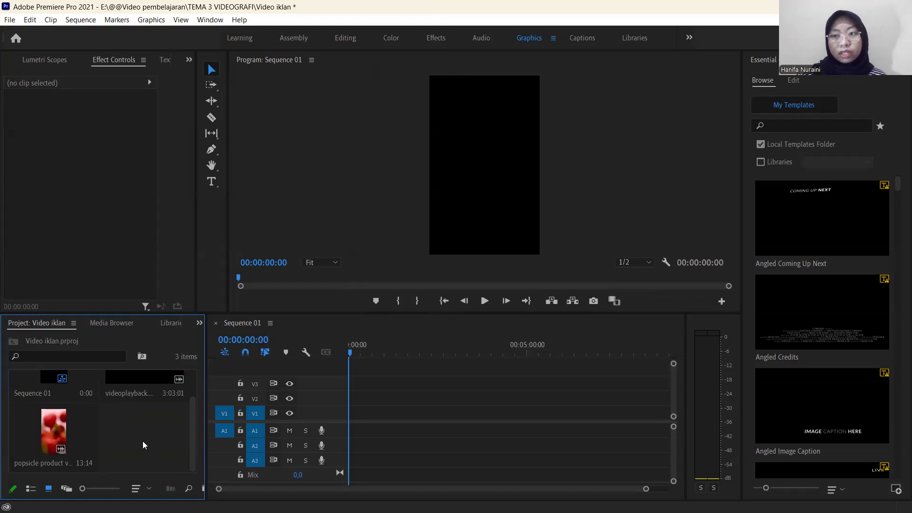
{"action": "left_click", "coordinate": [33, 426]}
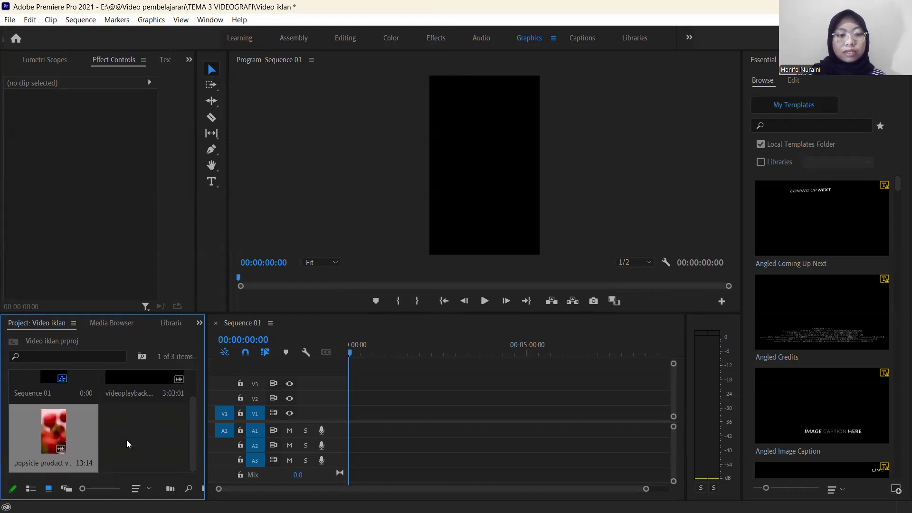
{"action": "left_click_drag", "start_coordinate": [56, 432], "coordinate": [361, 417]}
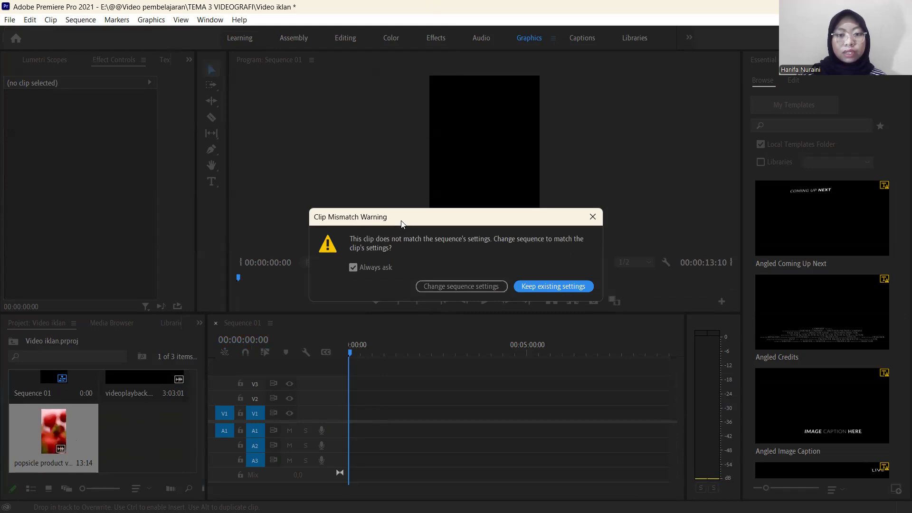
{"action": "left_click_drag", "start_coordinate": [401, 223], "coordinate": [394, 216]}
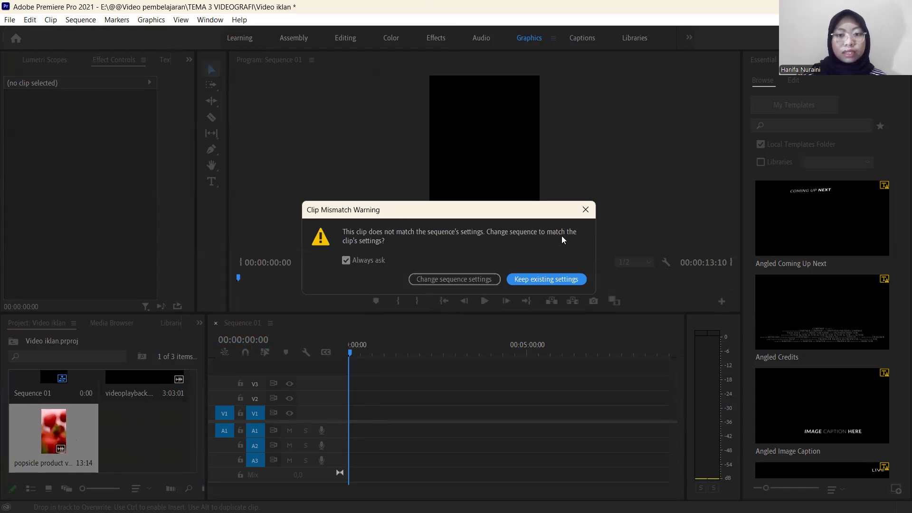
{"action": "left_click", "coordinate": [549, 283]}
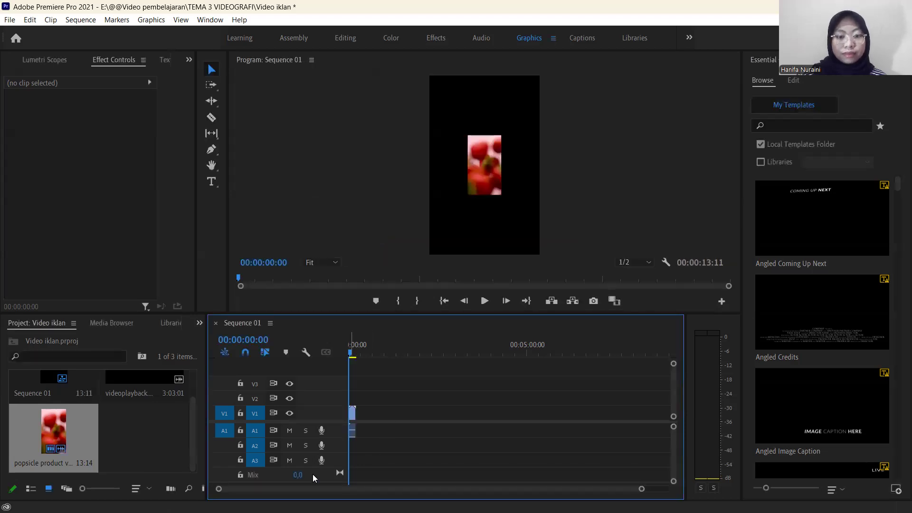
Preview the opening seconds of the popsicle clip in the sequence and return the playhead to the start.
{"action": "left_click_drag", "start_coordinate": [642, 489], "coordinate": [505, 488]}
{"action": "scroll", "coordinate": [434, 397], "scroll_direction": "up", "scroll_amount": 4}
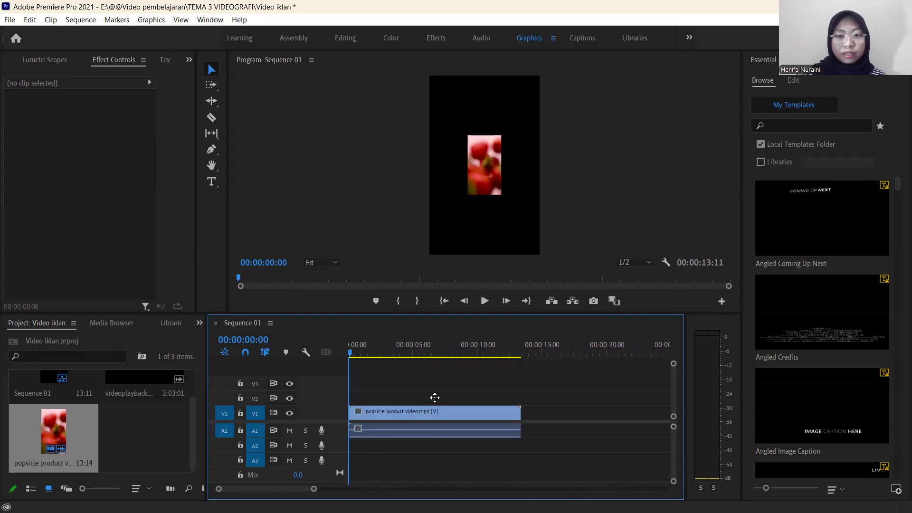
{"action": "key", "text": "space"}
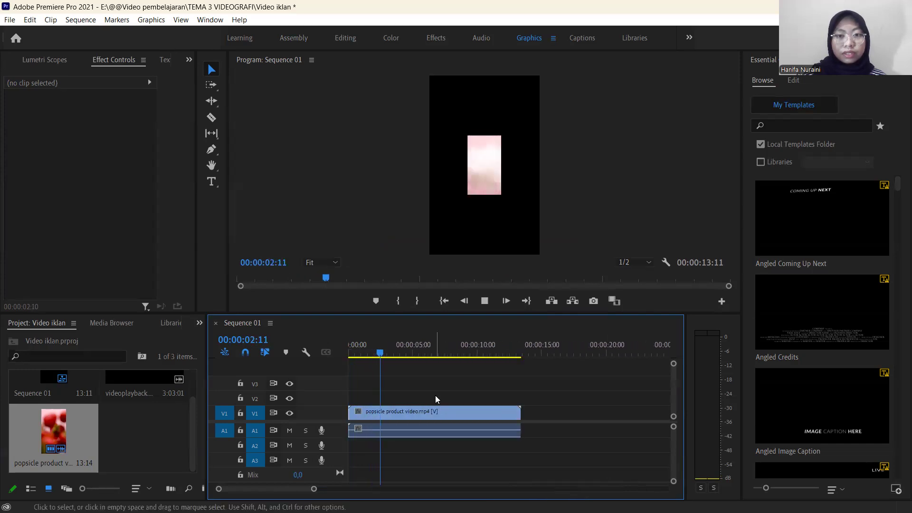
{"action": "key", "text": "space"}
{"action": "left_click_drag", "start_coordinate": [387, 354], "coordinate": [340, 360]}
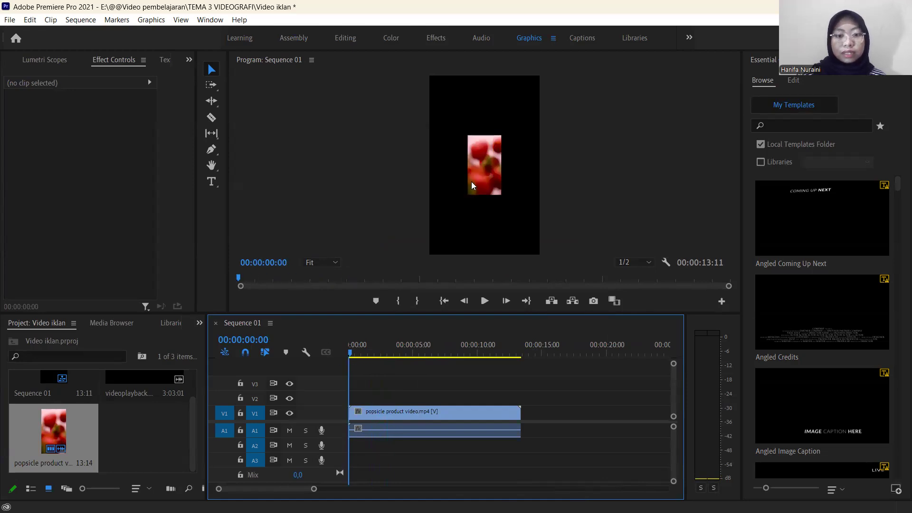
Set the scale of the popsicle clip on V1 to 326 so it fills the vertical frame.
{"action": "left_click", "coordinate": [382, 414]}
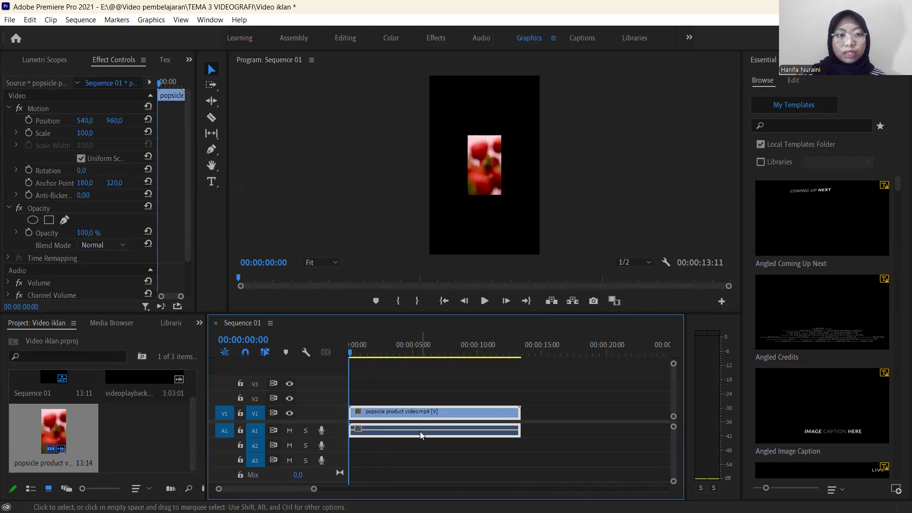
{"action": "left_click_drag", "start_coordinate": [196, 184], "coordinate": [255, 182]}
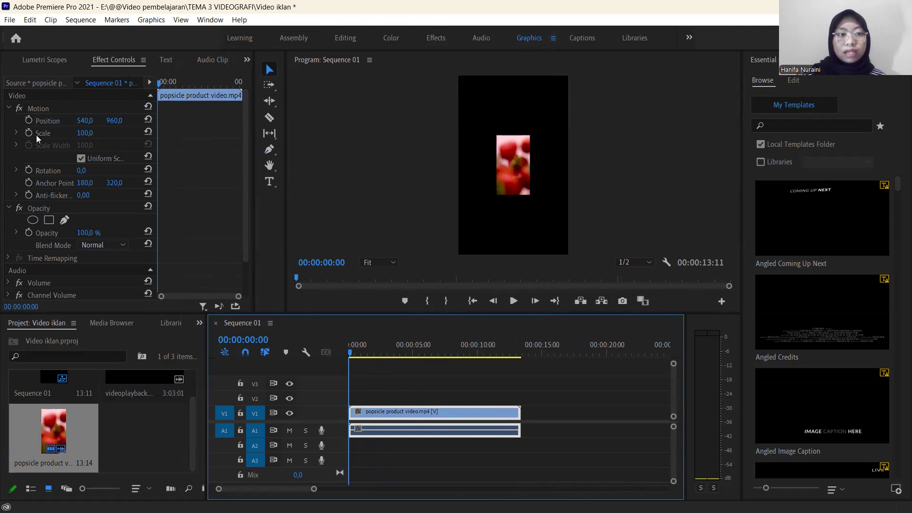
{"action": "left_click_drag", "start_coordinate": [85, 133], "coordinate": [190, 133]}
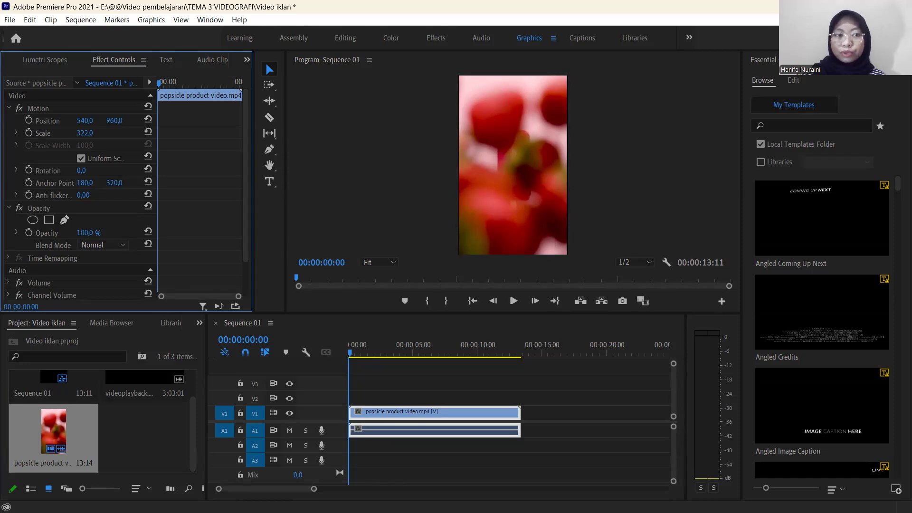
{"action": "left_click_drag", "start_coordinate": [85, 133], "coordinate": [87, 134]}
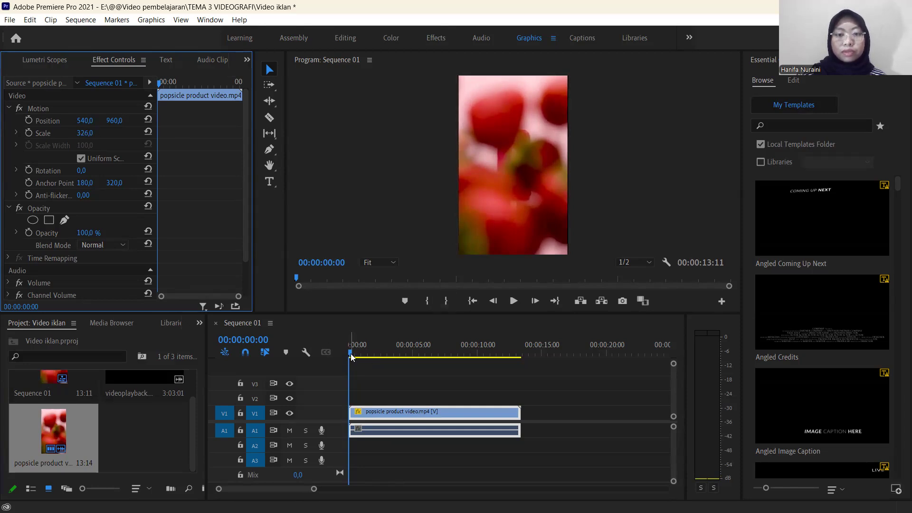
Preview the scaled popsicle clip's opening seconds, replaying the strawberry burst and returning the playhead to the start.
{"action": "key", "text": "space"}
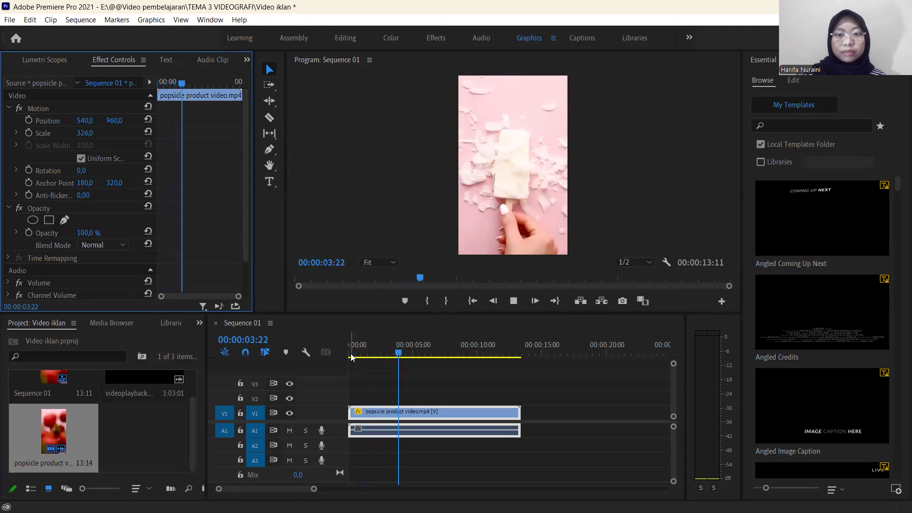
{"action": "key", "text": "space"}
{"action": "left_click_drag", "start_coordinate": [429, 354], "coordinate": [346, 385]}
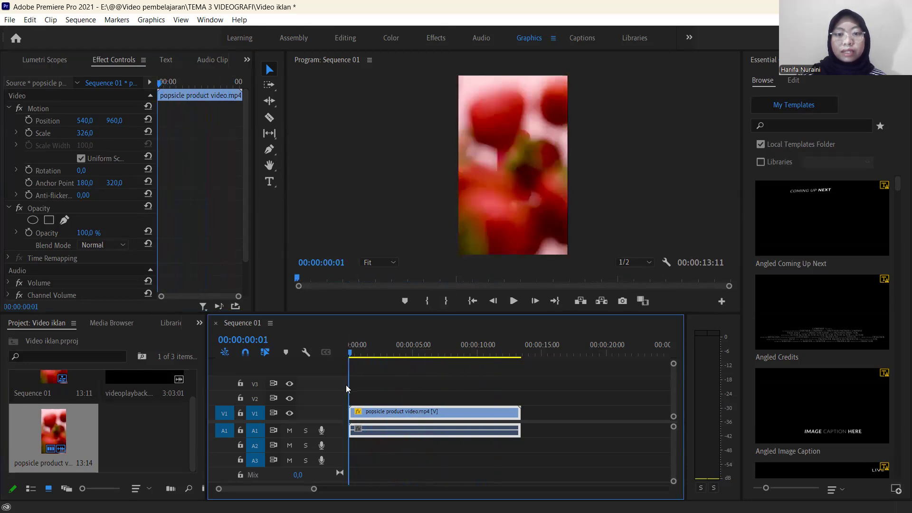
{"action": "key", "text": "space"}
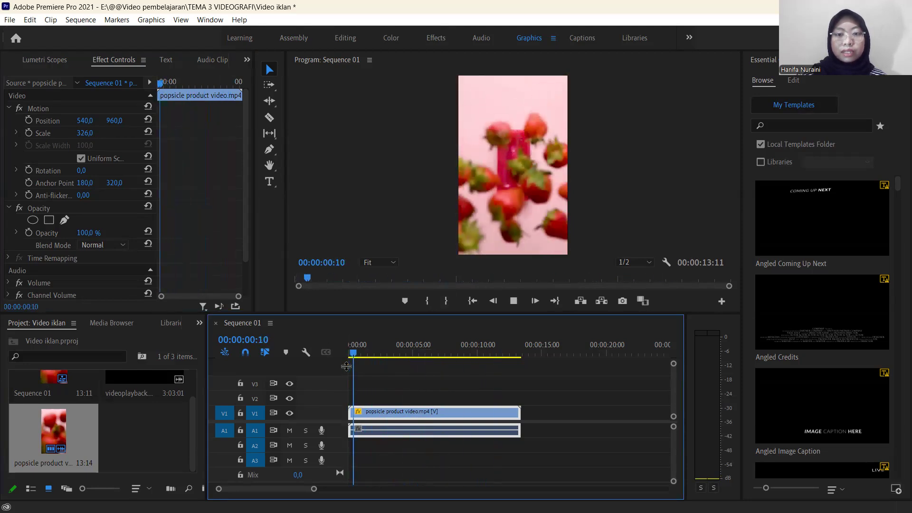
{"action": "left_click_drag", "start_coordinate": [360, 357], "coordinate": [347, 357]}
{"action": "key", "text": "space"}
{"action": "key", "text": "space"}
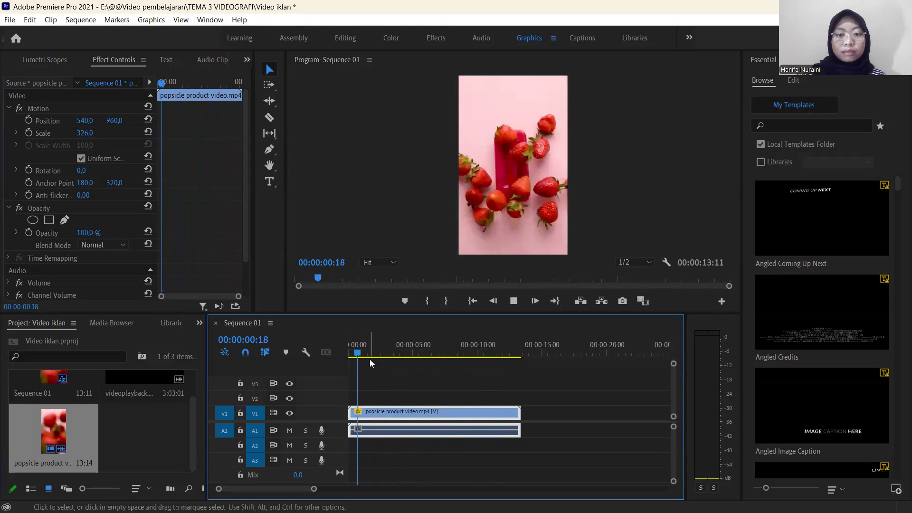
{"action": "left_click_drag", "start_coordinate": [364, 357], "coordinate": [359, 357]}
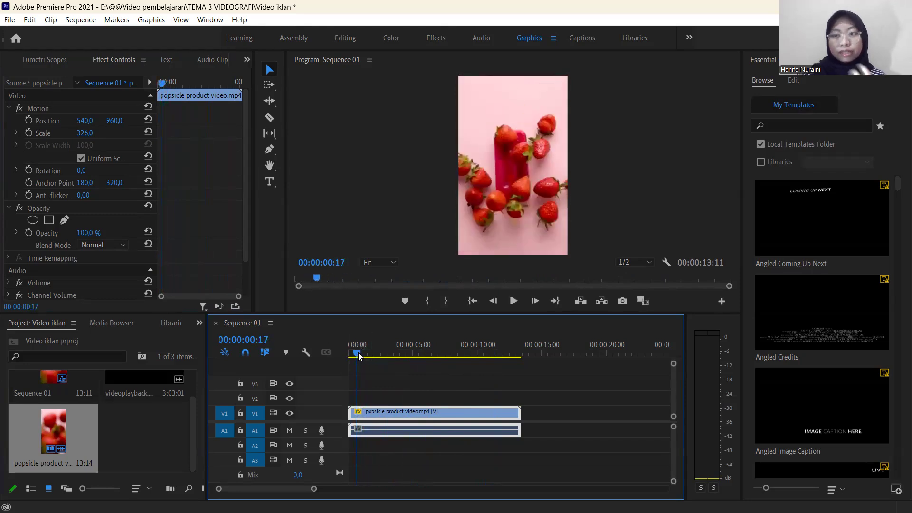
{"action": "left_click_drag", "start_coordinate": [358, 356], "coordinate": [330, 346]}
Split the popsicle clip at 00:00:01:04 with the Razor tool, where the strawberries have cleared the popsicle.
{"action": "left_click_drag", "start_coordinate": [314, 488], "coordinate": [344, 493]}
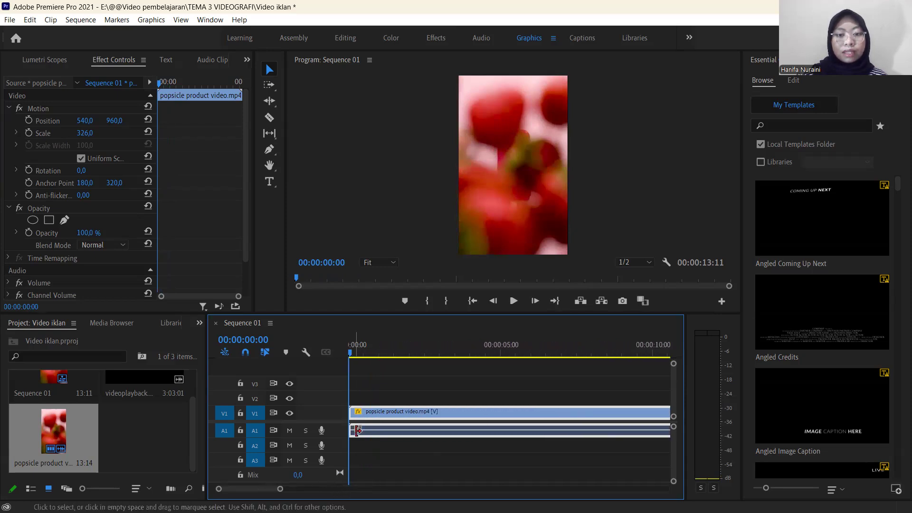
{"action": "key", "text": "space"}
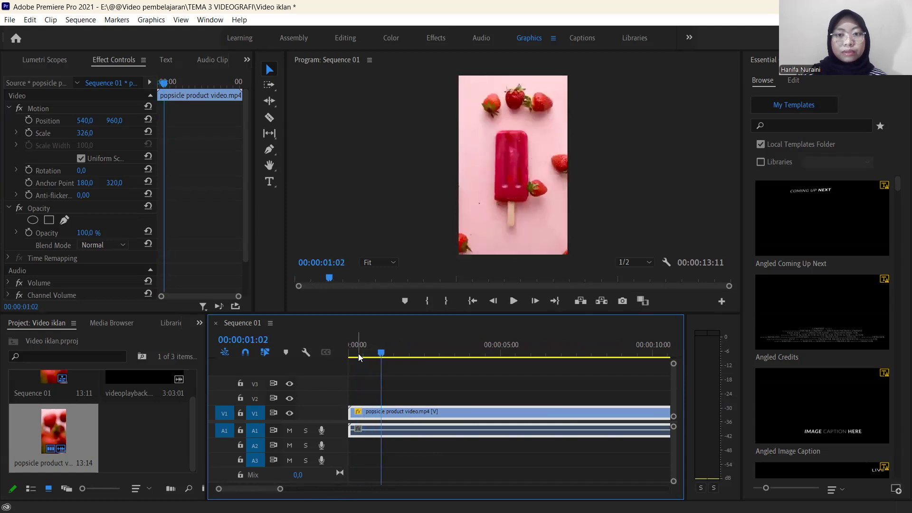
{"action": "left_click_drag", "start_coordinate": [360, 357], "coordinate": [384, 356]}
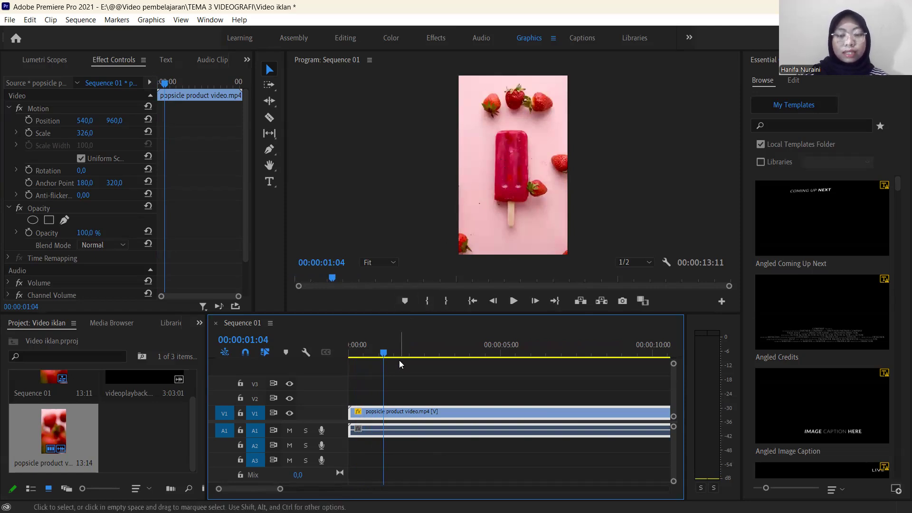
{"action": "key", "text": "c"}
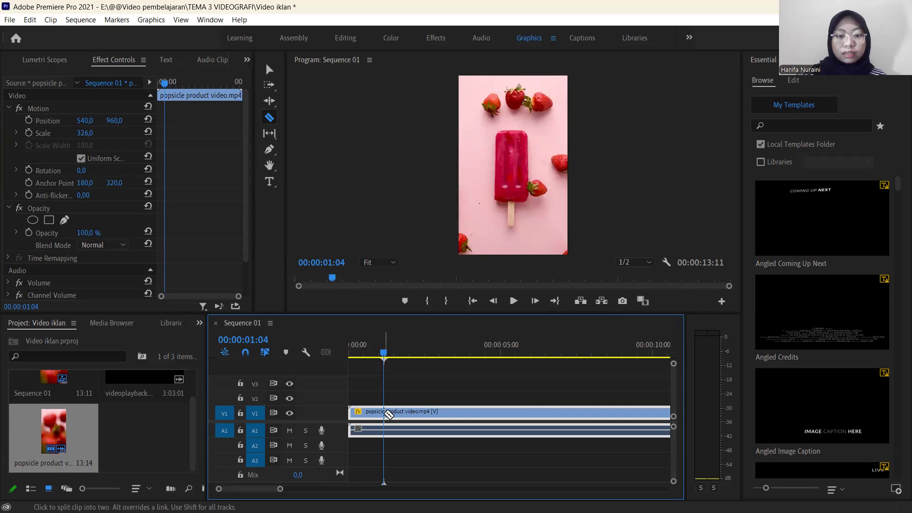
{"action": "left_click", "coordinate": [385, 413]}
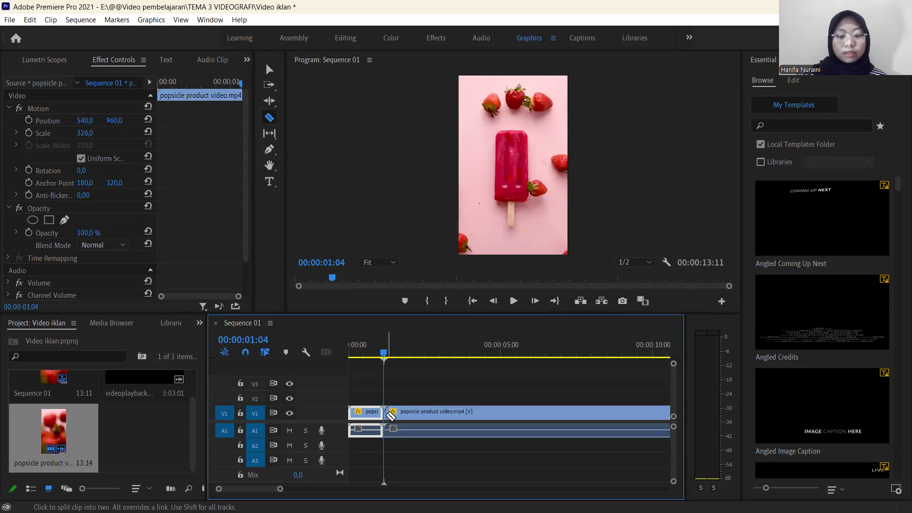
{"action": "key", "text": "v"}
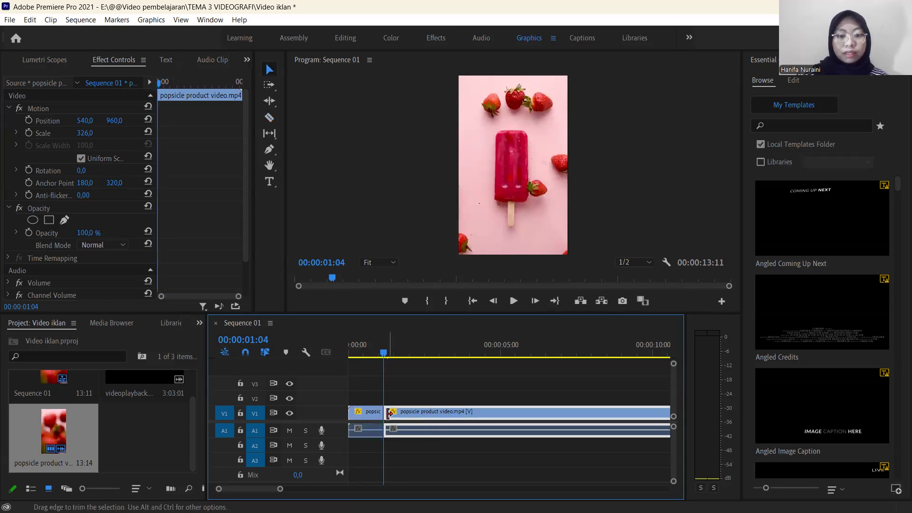
Move the long second piece of the popsicle clip later on V1, leaving a gap of about two seconds after the short opening piece.
{"action": "left_click", "coordinate": [401, 414]}
{"action": "left_click", "coordinate": [370, 414]}
{"action": "left_click", "coordinate": [400, 414]}
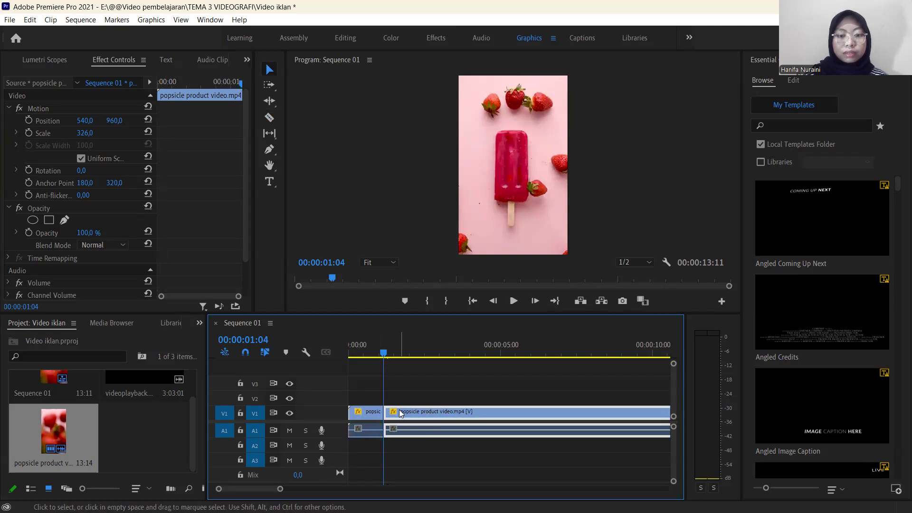
{"action": "left_click", "coordinate": [379, 415]}
{"action": "mouse_move", "coordinate": [384, 357]}
{"action": "left_mouse_down"}
{"action": "mouse_move", "coordinate": [353, 361]}
{"action": "mouse_move", "coordinate": [386, 368]}
{"action": "mouse_move", "coordinate": [362, 364]}
{"action": "mouse_move", "coordinate": [373, 368]}
{"action": "left_mouse_up"}
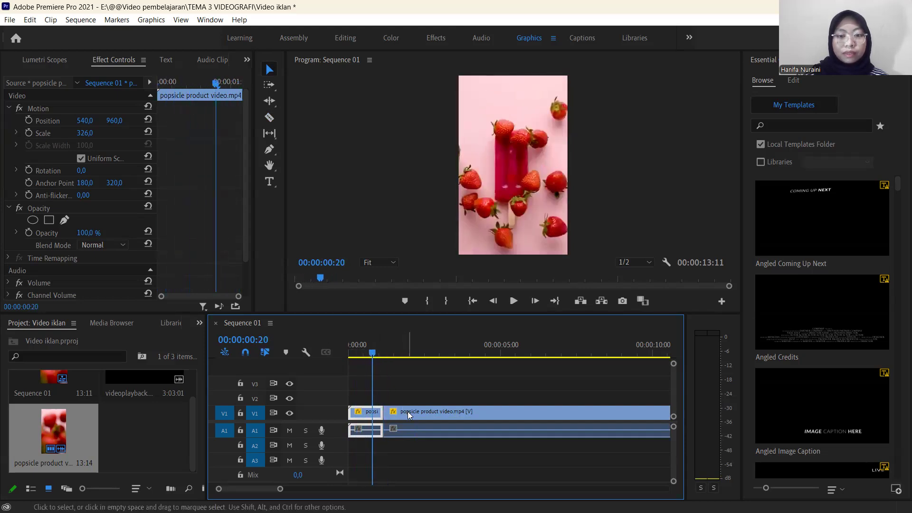
{"action": "left_click", "coordinate": [409, 411]}
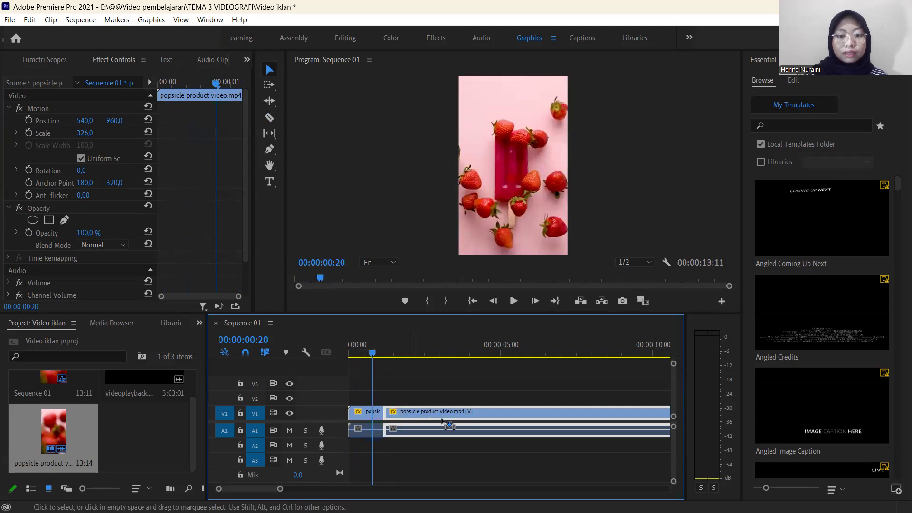
{"action": "left_click_drag", "start_coordinate": [409, 412], "coordinate": [441, 419]}
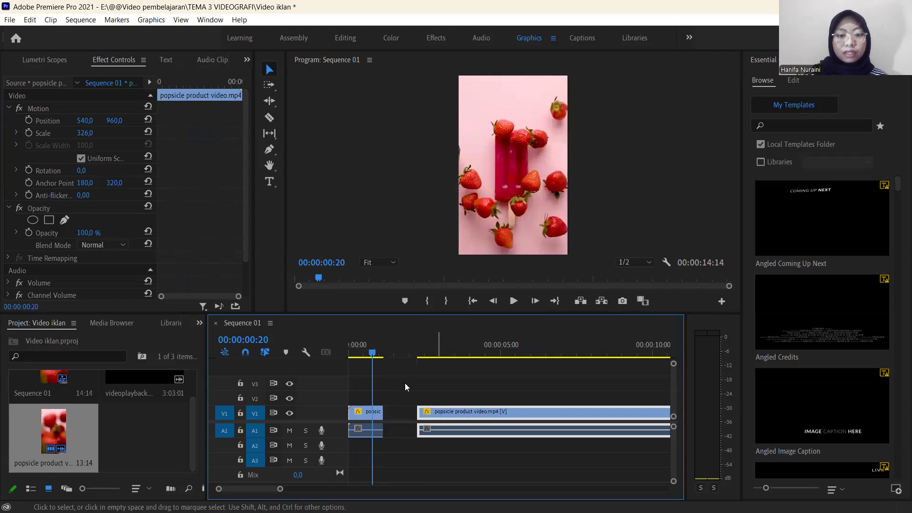
{"action": "left_click", "coordinate": [388, 410]}
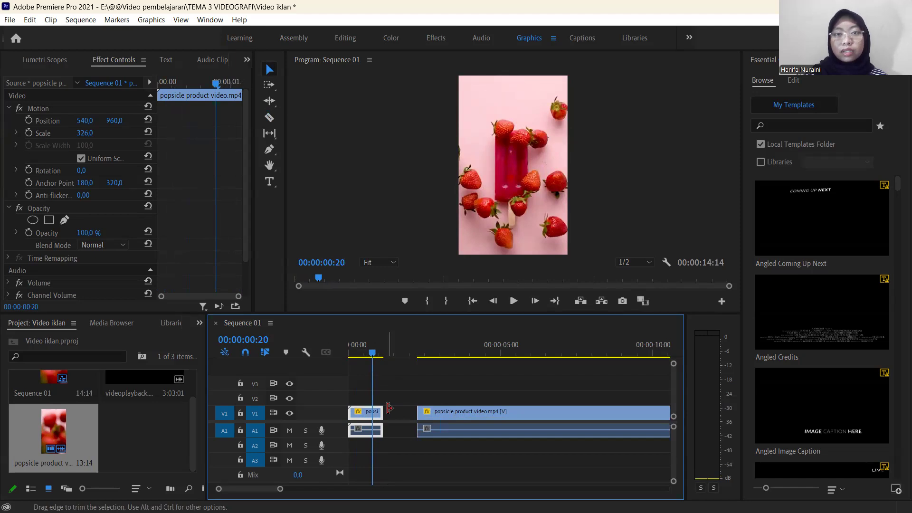
{"action": "left_click", "coordinate": [449, 411]}
{"action": "left_click_drag", "start_coordinate": [449, 412], "coordinate": [475, 417]}
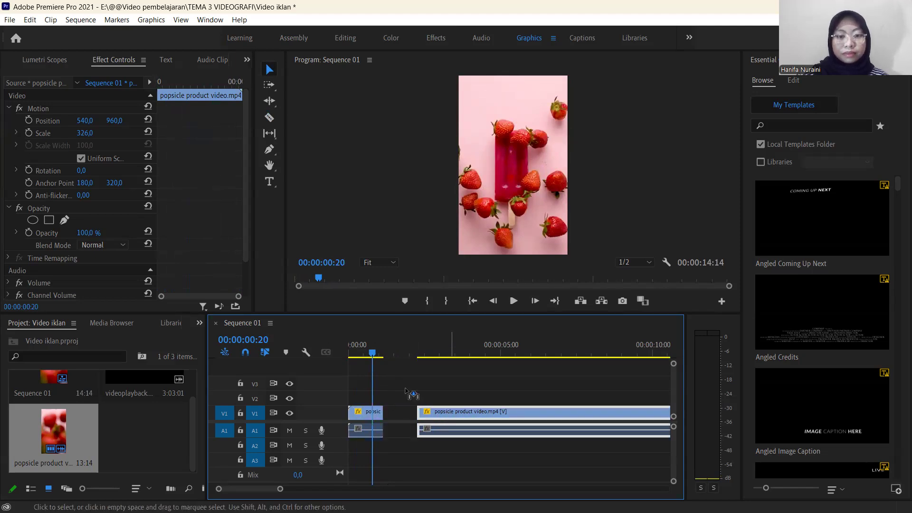
Copy the short opening piece and paste the duplicate directly after it at 00:00:01:04 on V1.
{"action": "left_click", "coordinate": [370, 413]}
{"action": "left_click", "coordinate": [402, 412]}
{"action": "left_click", "coordinate": [367, 414]}
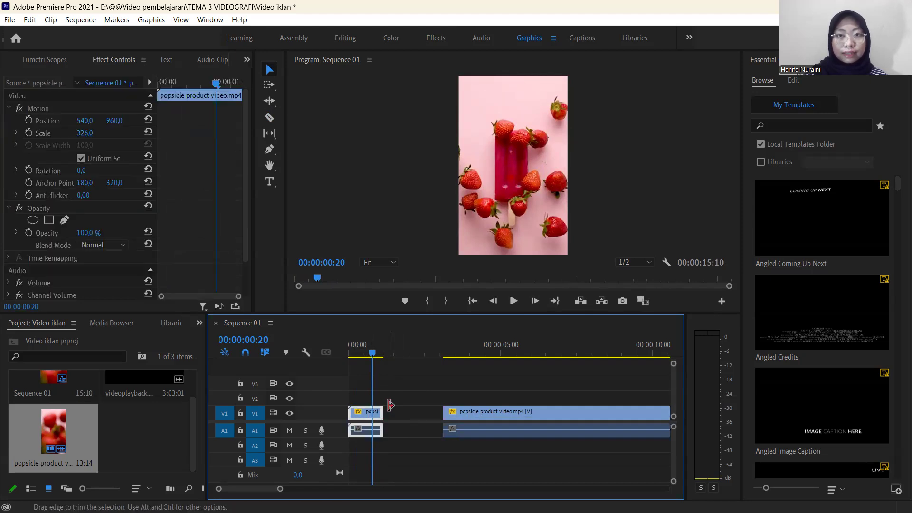
{"action": "key", "text": "ctrl+c"}
{"action": "key", "text": "ctrl+v"}
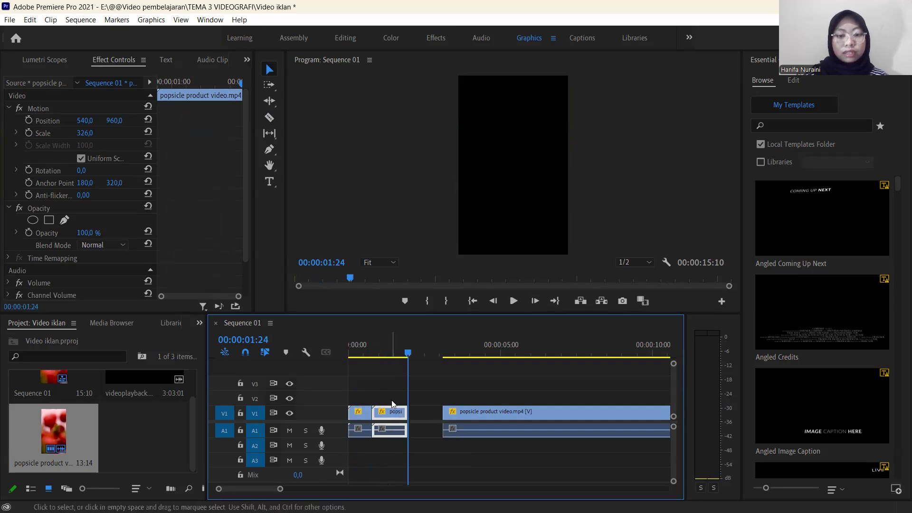
{"action": "key", "text": "ctrl+z"}
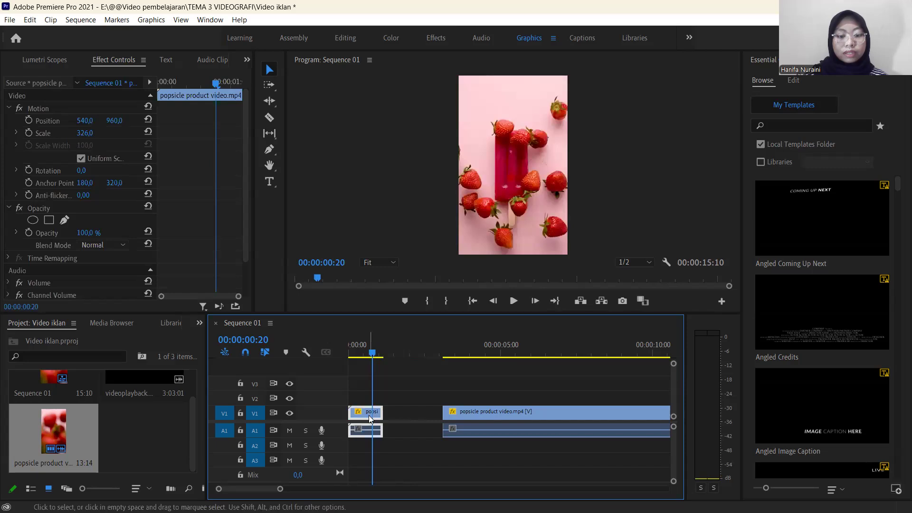
{"action": "left_click", "coordinate": [373, 355]}
{"action": "left_click_drag", "start_coordinate": [373, 356], "coordinate": [383, 359]}
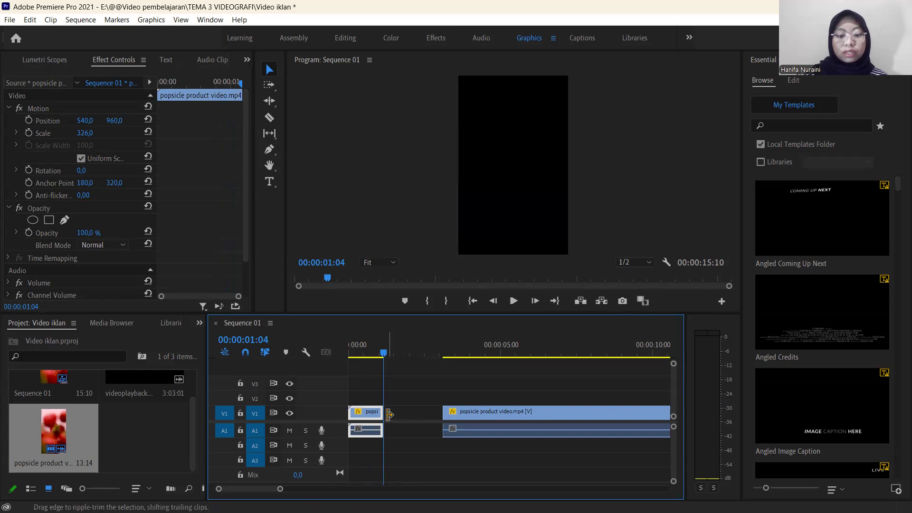
{"action": "key", "text": "ctrl+v"}
Play the opening piece and its duplicate from the start to check how they run together.
{"action": "left_click_drag", "start_coordinate": [418, 353], "coordinate": [350, 355]}
{"action": "key", "text": "space"}
{"action": "key", "text": "space"}
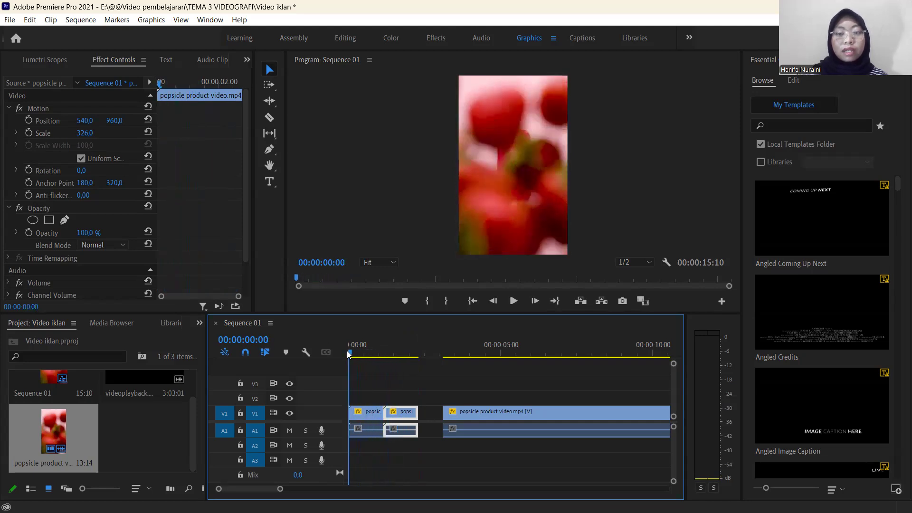
{"action": "key", "text": "space"}
{"action": "key", "text": "space"}
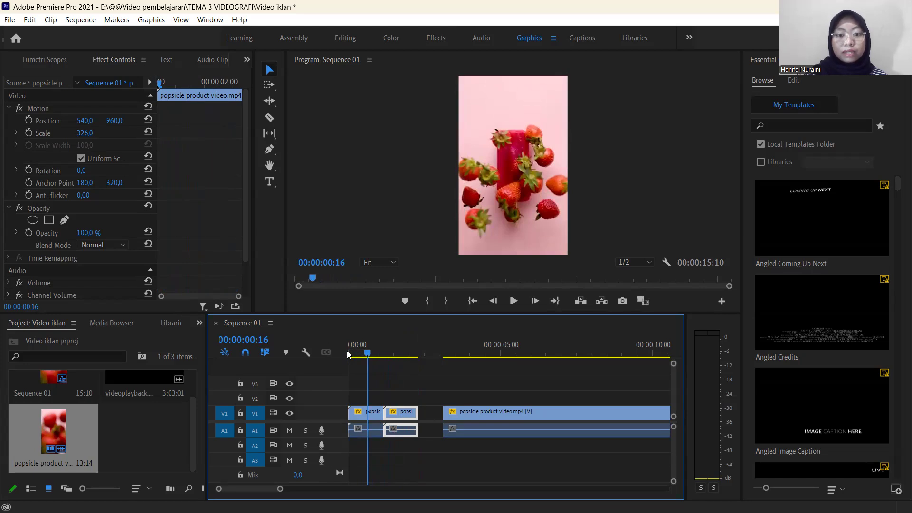
{"action": "key", "text": "space"}
{"action": "key", "text": "space"}
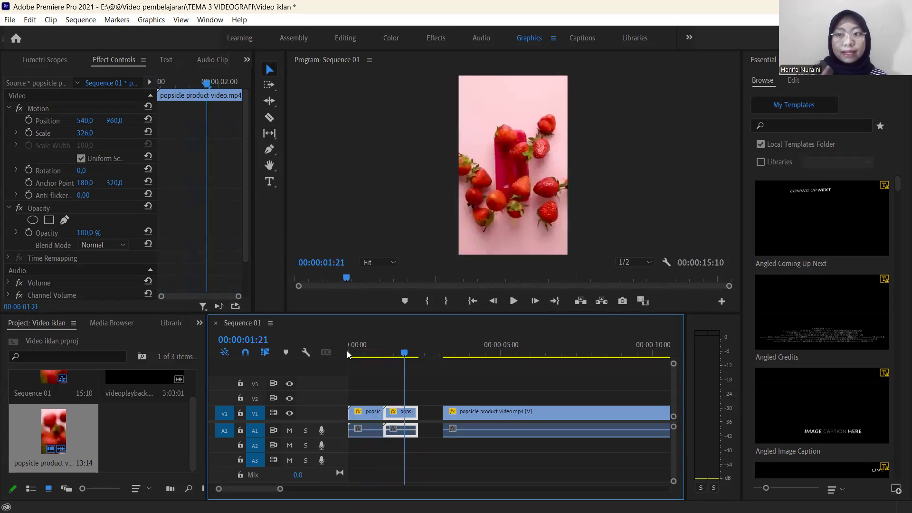
Reverse the playback of the duplicated piece with Reverse Speed, keeping its speed at 100%.
{"action": "right_click", "coordinate": [402, 409]}
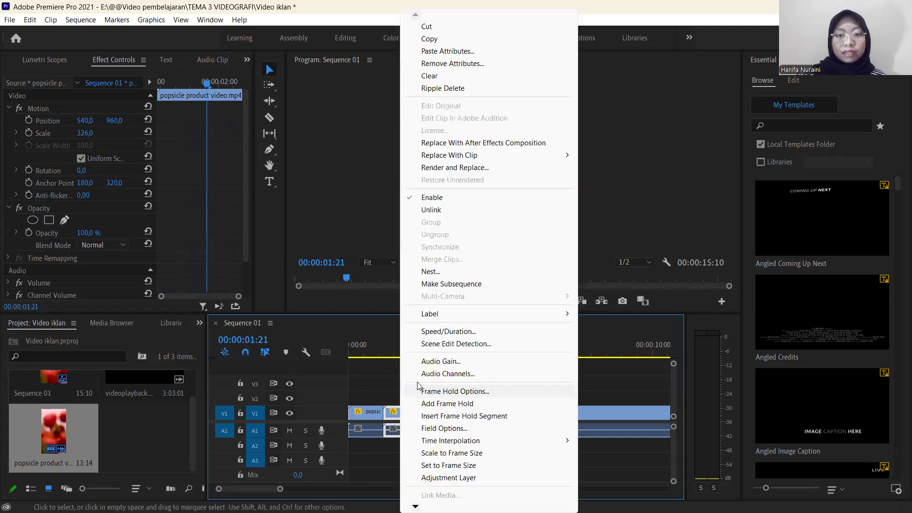
{"action": "left_click", "coordinate": [449, 331]}
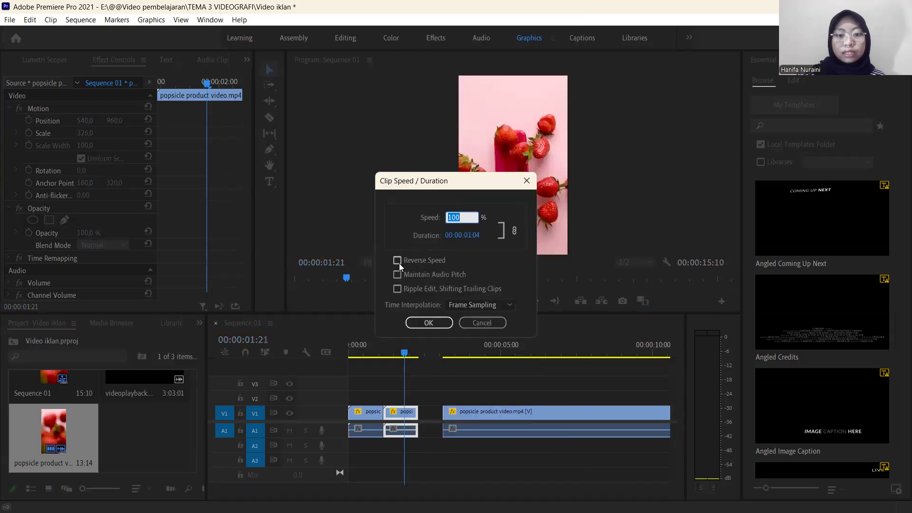
{"action": "left_click", "coordinate": [397, 262]}
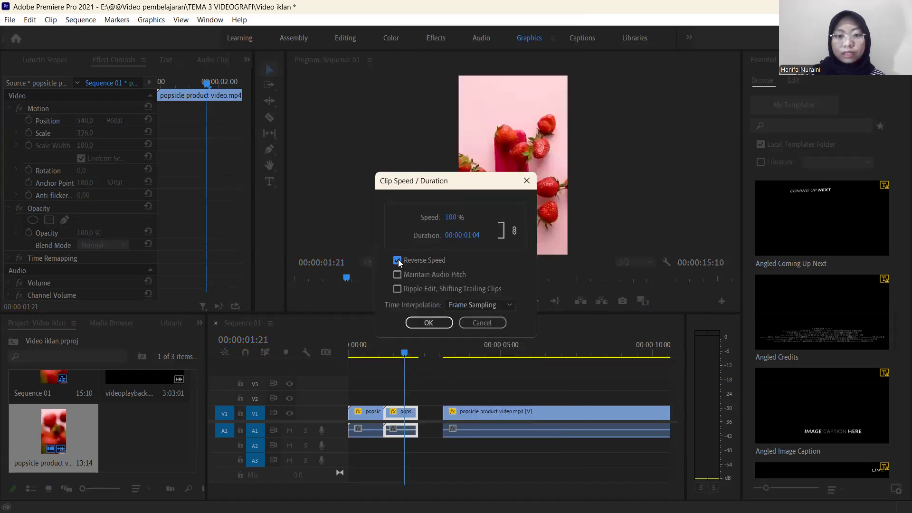
{"action": "left_click", "coordinate": [431, 322]}
Play the sequence from the start to review the forward burst followed by its reversed copy.
{"action": "left_click_drag", "start_coordinate": [404, 358], "coordinate": [353, 360]}
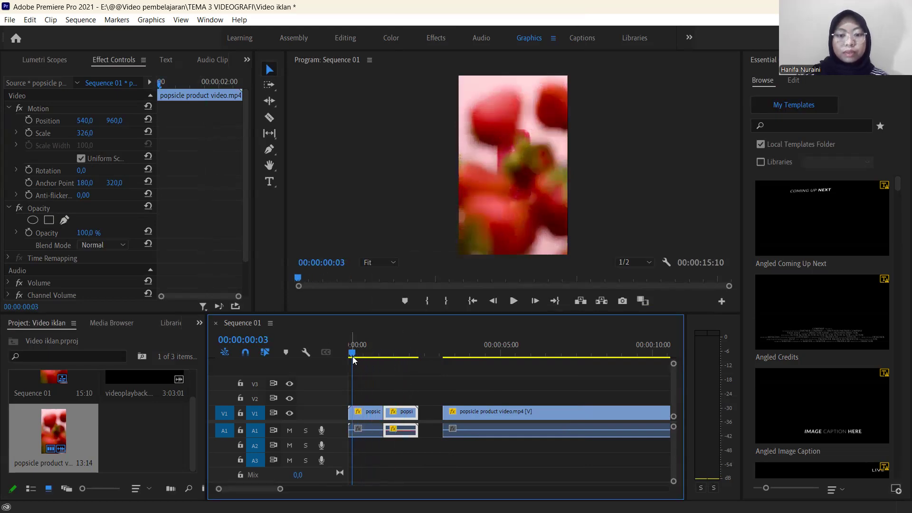
{"action": "key", "text": "space"}
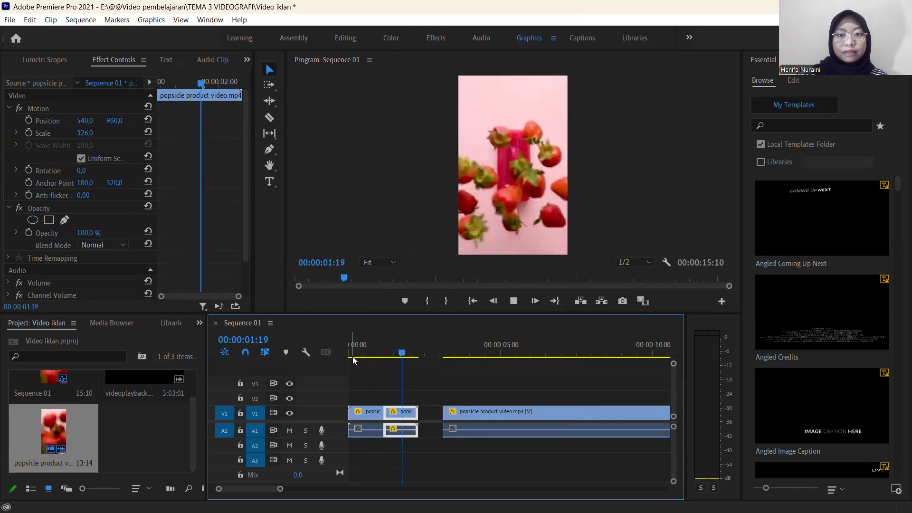
{"action": "key", "text": "space"}
{"action": "left_click_drag", "start_coordinate": [432, 357], "coordinate": [351, 379]}
{"action": "key", "text": "space"}
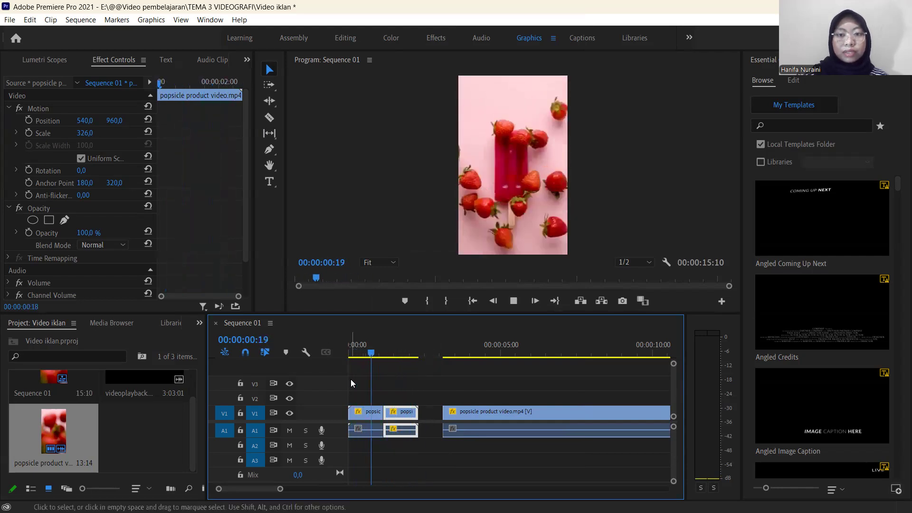
{"action": "key", "text": "space"}
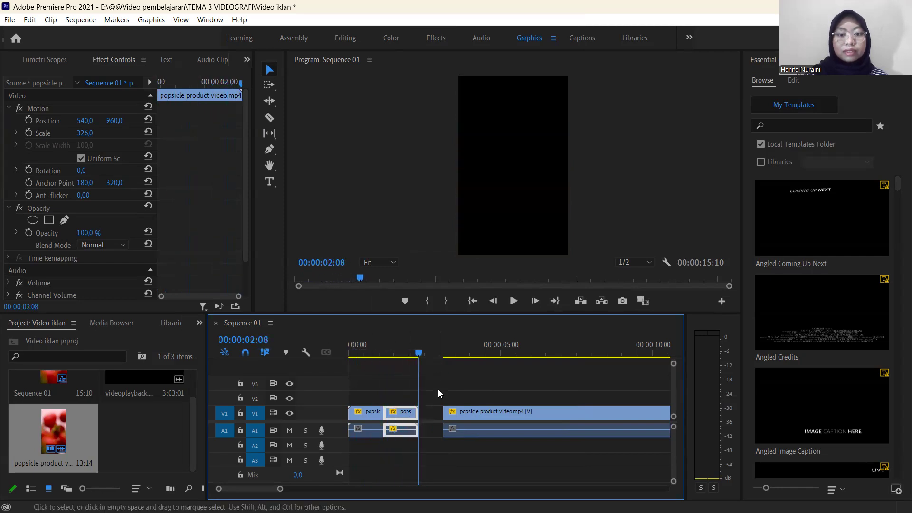
Close the gap before the remaining clip on V1, and cut off its leftover strawberry frame at 00:00:02:09.
{"action": "left_click", "coordinate": [434, 412]}
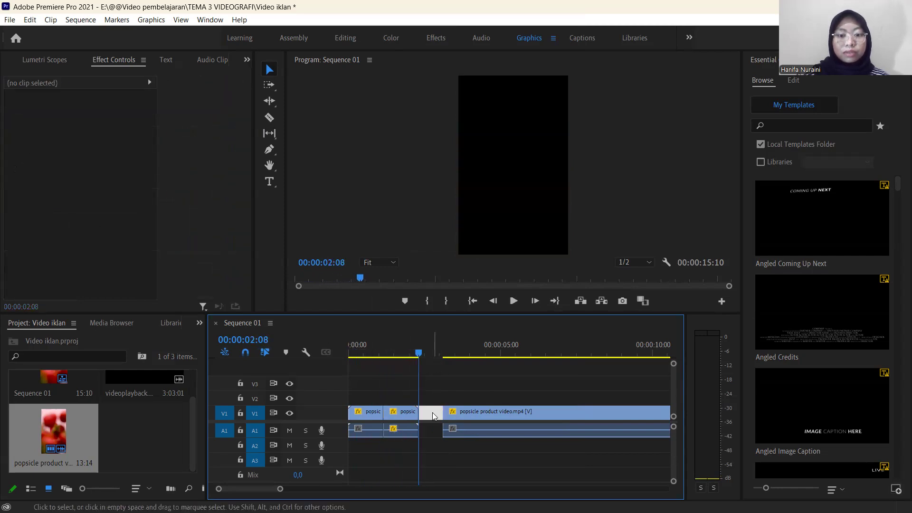
{"action": "key", "text": "Delete"}
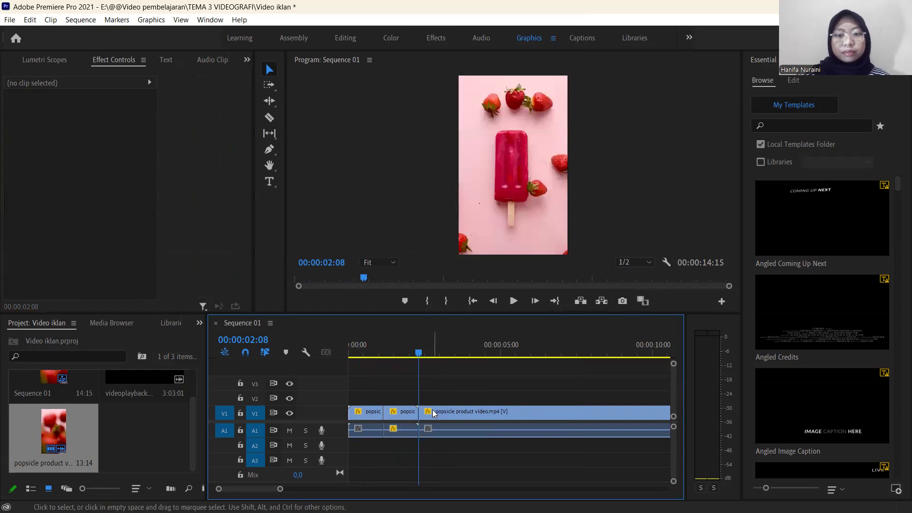
{"action": "left_click_drag", "start_coordinate": [280, 490], "coordinate": [251, 489]}
{"action": "mouse_move", "coordinate": [510, 357]}
{"action": "left_mouse_down"}
{"action": "mouse_move", "coordinate": [518, 358]}
{"action": "mouse_move", "coordinate": [499, 360]}
{"action": "mouse_move", "coordinate": [529, 361]}
{"action": "mouse_move", "coordinate": [511, 357]}
{"action": "left_mouse_up"}
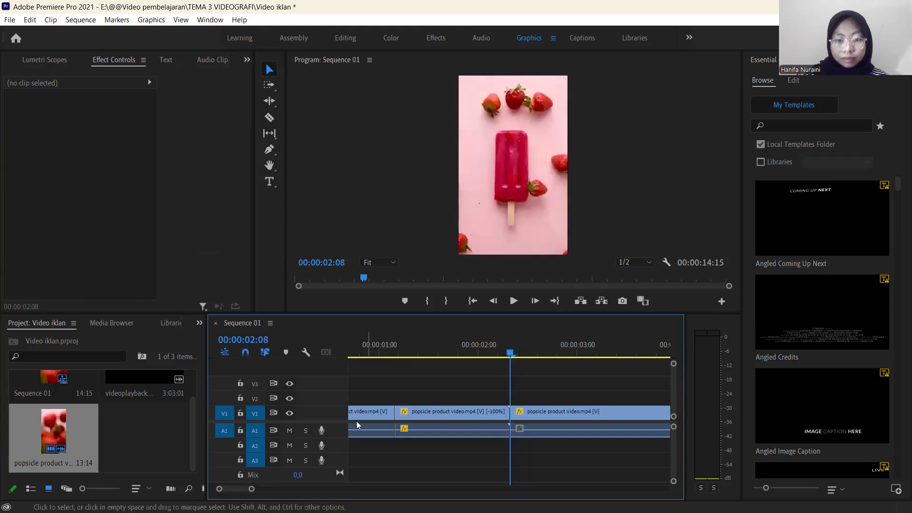
{"action": "left_click_drag", "start_coordinate": [252, 489], "coordinate": [232, 488]}
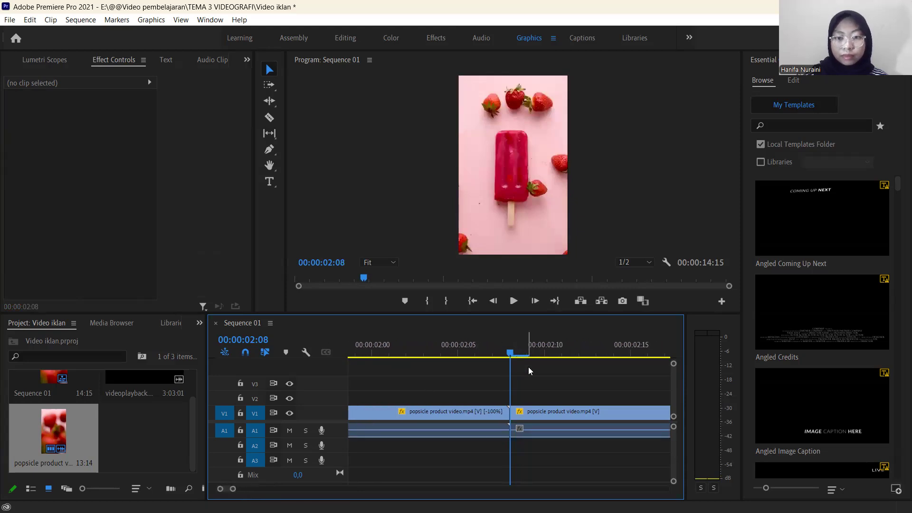
{"action": "left_click_drag", "start_coordinate": [511, 355], "coordinate": [520, 358]}
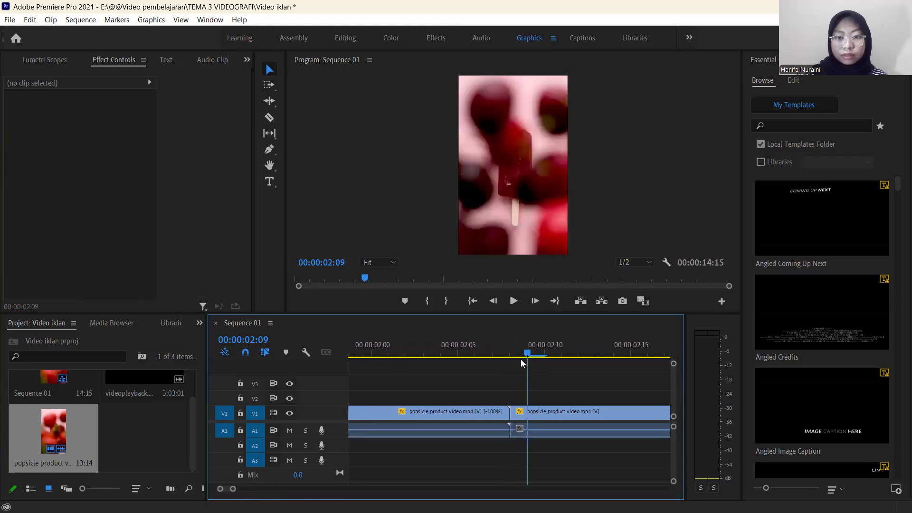
{"action": "key", "text": "c"}
{"action": "left_click", "coordinate": [526, 415]}
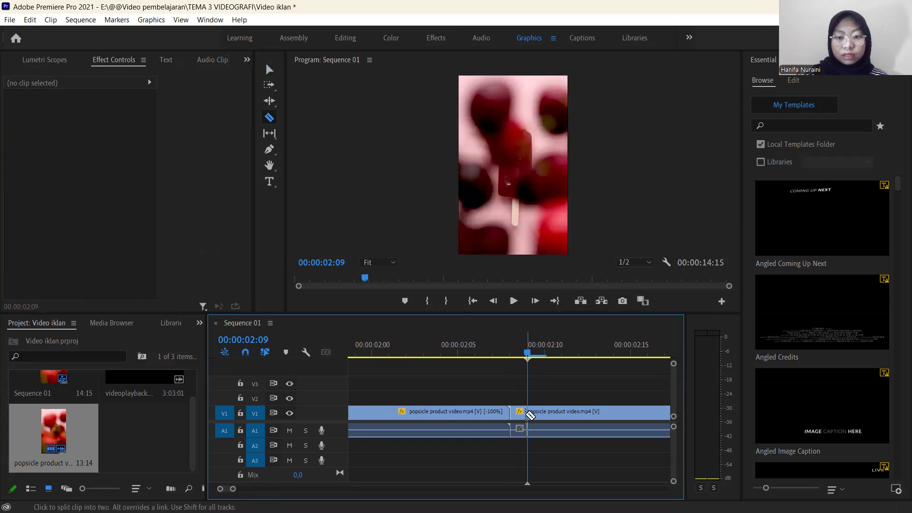
{"action": "key", "text": "v"}
{"action": "left_click", "coordinate": [520, 415]}
{"action": "key", "text": "Delete"}
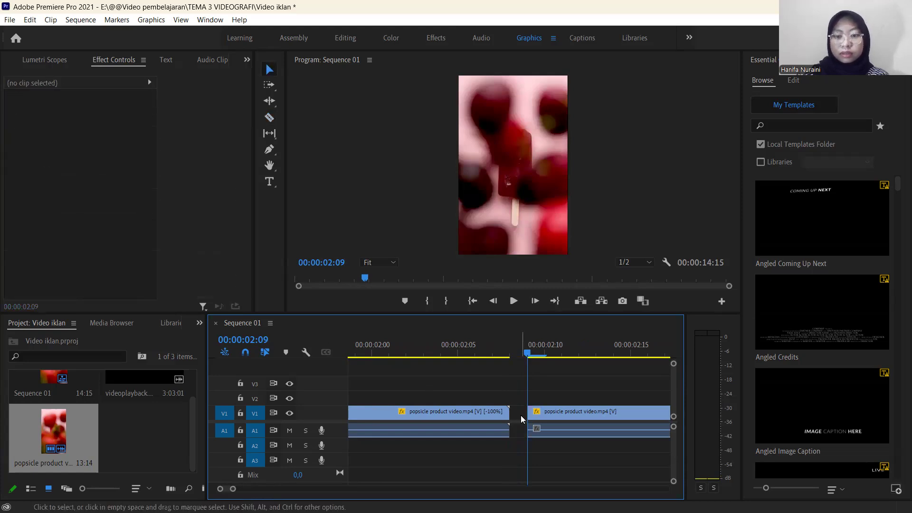
Split the remaining clip on V1 at 00:00:03:14, where the cherry burst ends, and close the one-frame gap before the cherry piece.
{"action": "key", "text": "space"}
{"action": "key", "text": "space"}
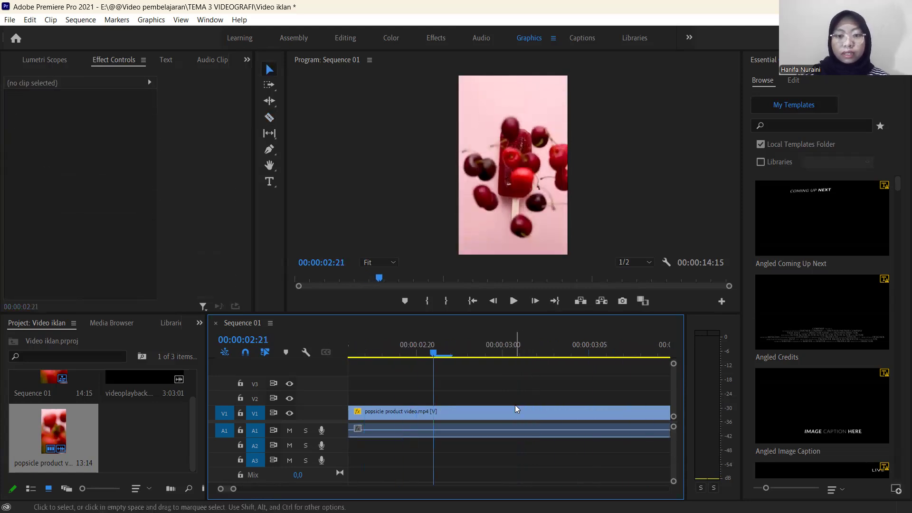
{"action": "left_click_drag", "start_coordinate": [233, 489], "coordinate": [264, 490]}
{"action": "key", "text": "space"}
{"action": "key", "text": "space"}
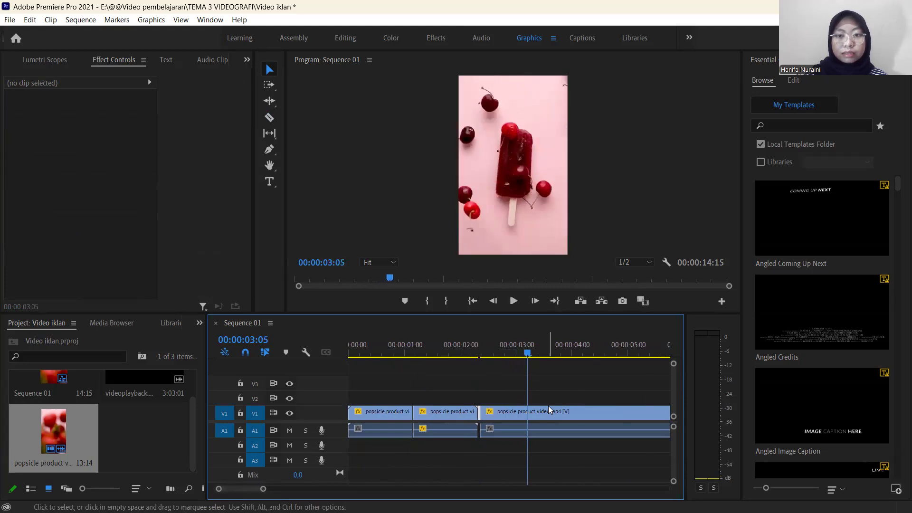
{"action": "key", "text": "space"}
{"action": "key", "text": "space"}
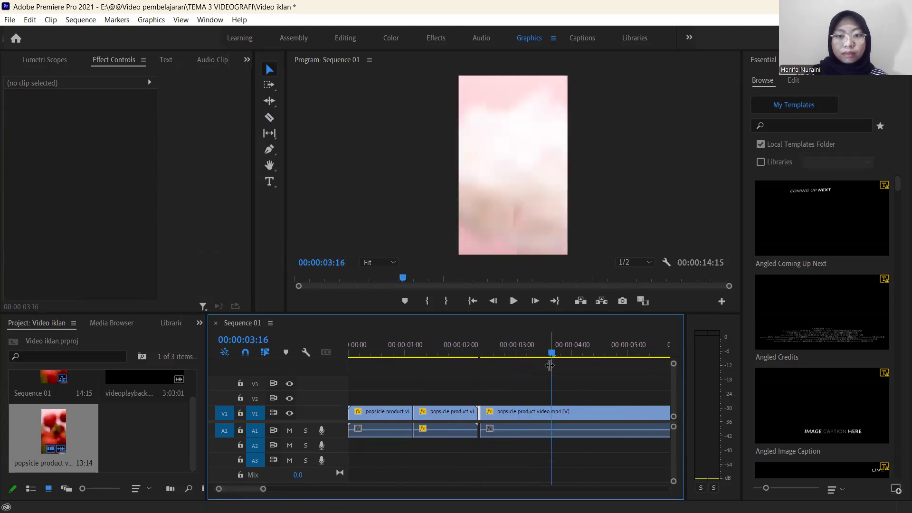
{"action": "left_click_drag", "start_coordinate": [553, 355], "coordinate": [549, 358]}
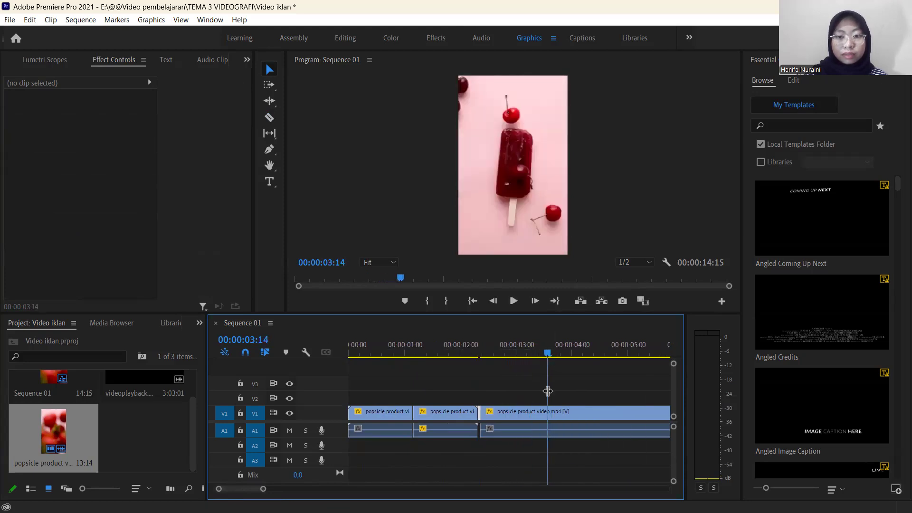
{"action": "key", "text": "c"}
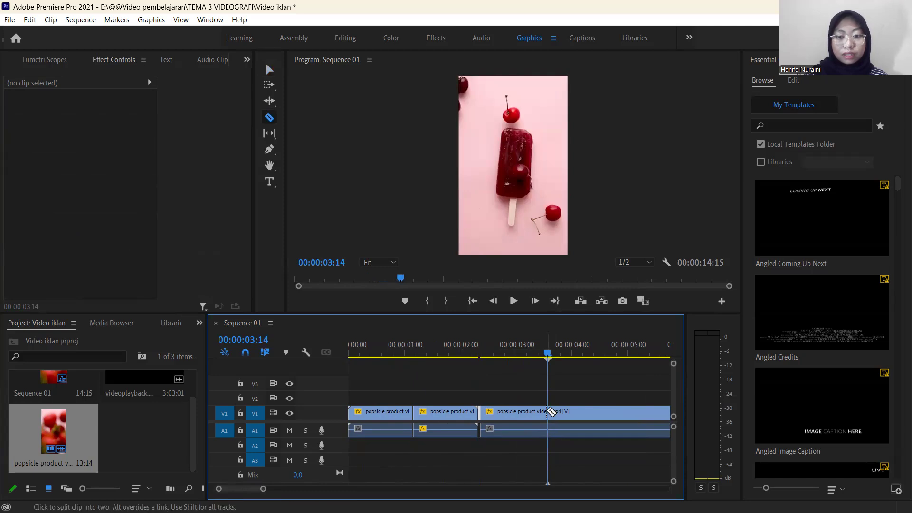
{"action": "left_click", "coordinate": [551, 411]}
{"action": "key", "text": "v"}
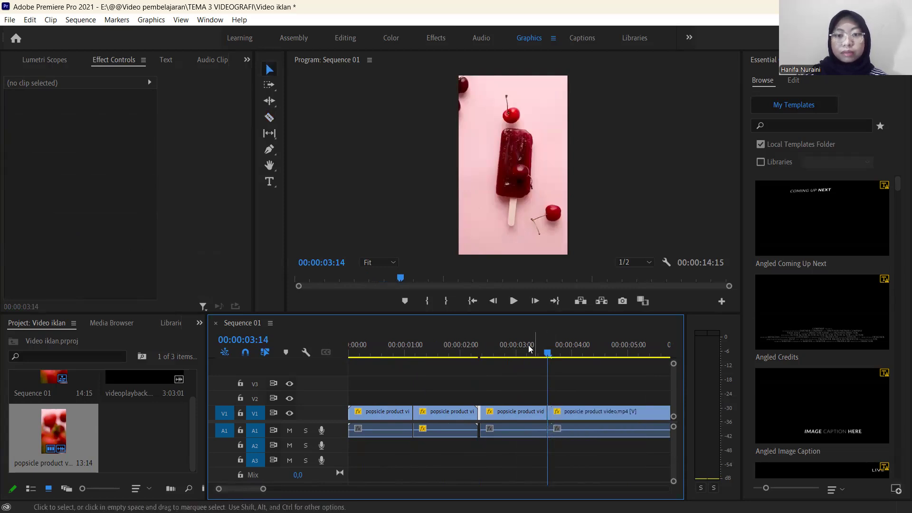
{"action": "key", "text": "Delete"}
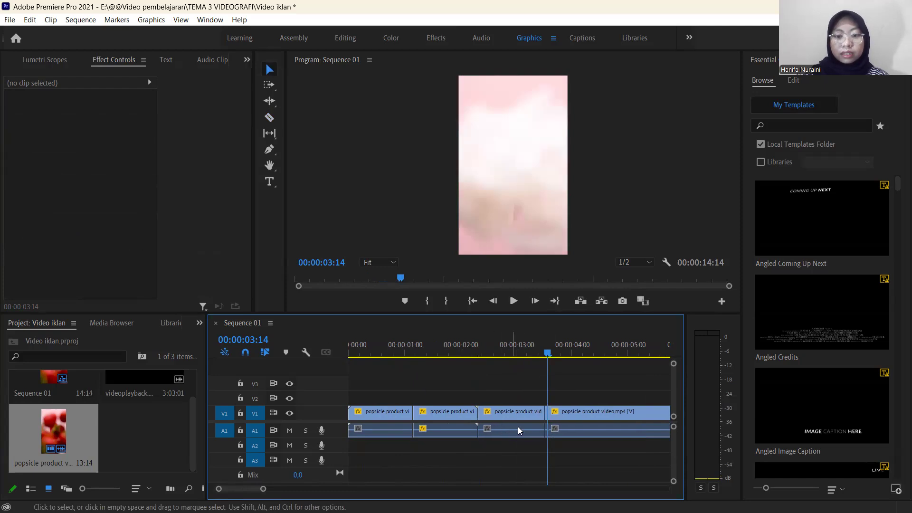
Shift the long remaining clip later on V1 to make room for another piece after the cherry burst.
{"action": "left_click_drag", "start_coordinate": [263, 490], "coordinate": [302, 489]}
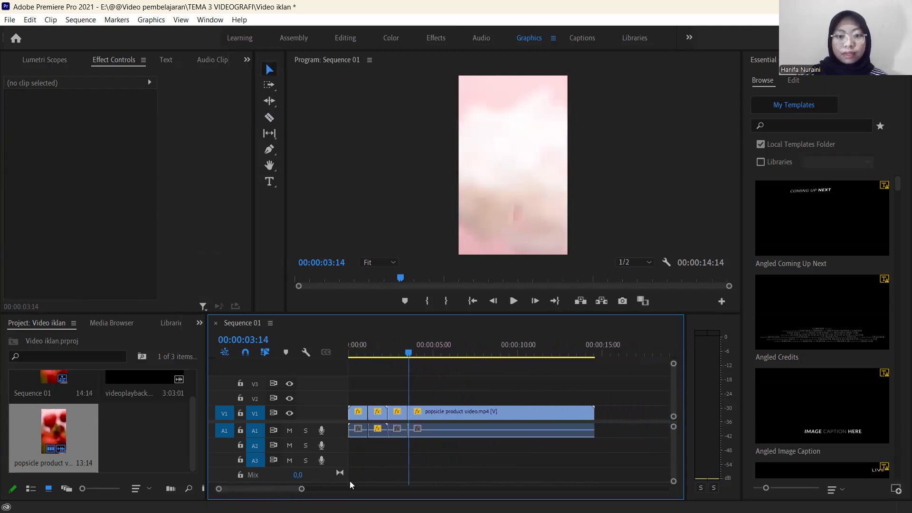
{"action": "left_click", "coordinate": [437, 411]}
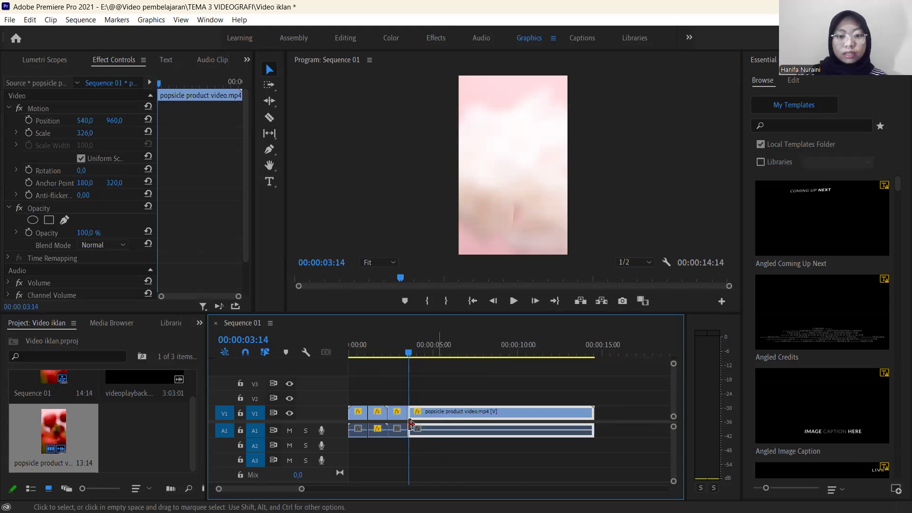
{"action": "key", "text": "ctrl+z"}
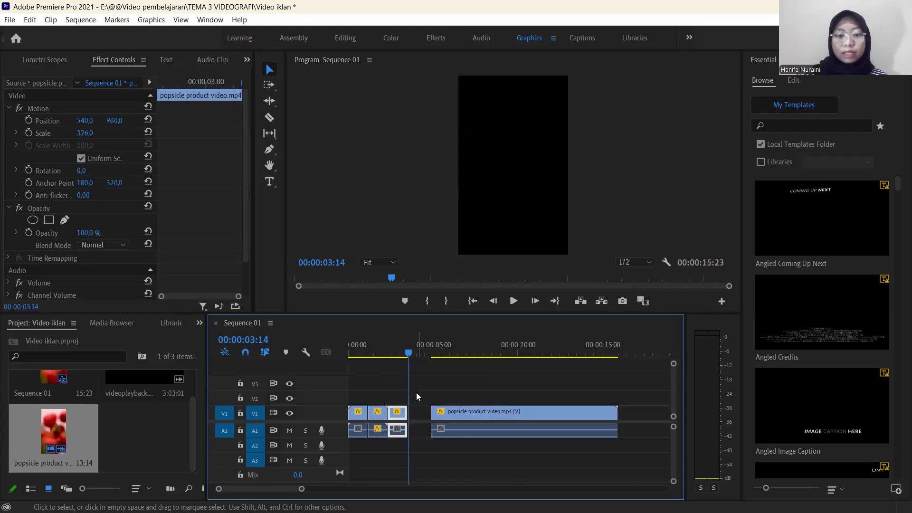
Copy the cherry piece and paste the duplicate directly after it at 00:00:03:12 on V1.
{"action": "left_click", "coordinate": [407, 360]}
{"action": "left_click_drag", "start_coordinate": [407, 359], "coordinate": [407, 364]}
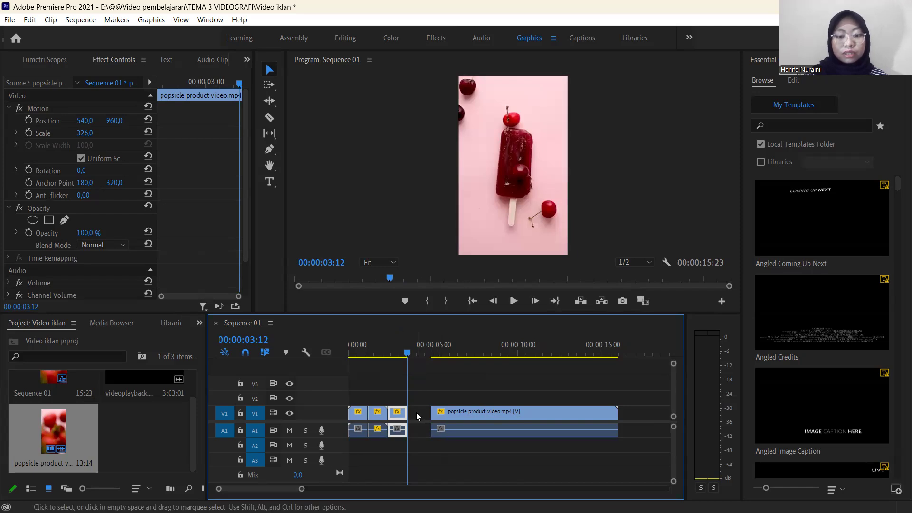
{"action": "key", "text": "ctrl+v"}
{"action": "mouse_move", "coordinate": [427, 353]}
{"action": "left_mouse_down"}
{"action": "mouse_move", "coordinate": [395, 359]}
{"action": "mouse_move", "coordinate": [426, 355]}
{"action": "left_mouse_up"}
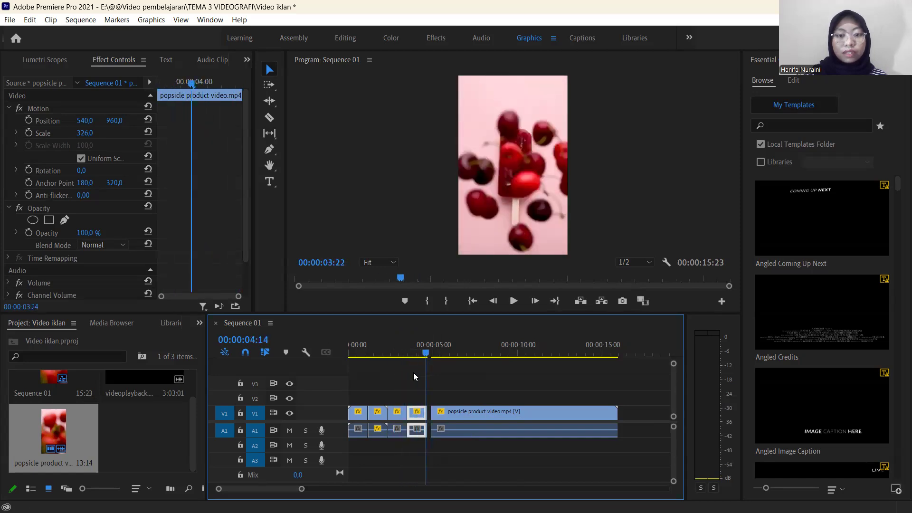
Reverse the playback of the duplicated cherry piece with Reverse Speed, keeping its speed at 100%.
{"action": "left_click", "coordinate": [413, 356]}
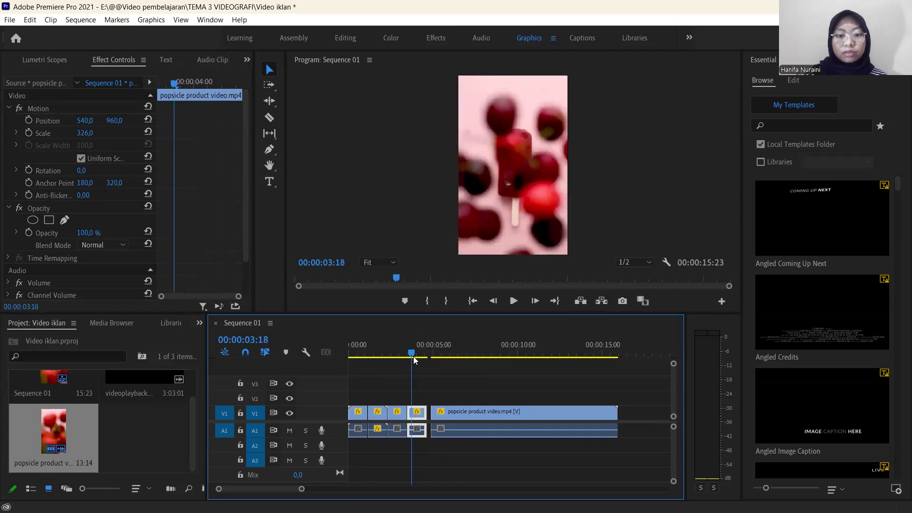
{"action": "left_click", "coordinate": [413, 358]}
{"action": "left_click", "coordinate": [416, 412]}
{"action": "left_click", "coordinate": [417, 414]}
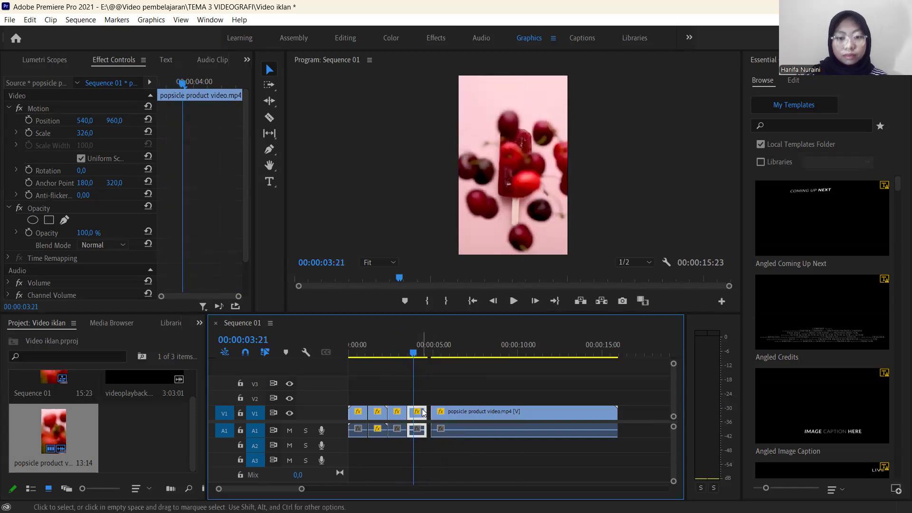
{"action": "right_click", "coordinate": [420, 411]}
{"action": "left_click", "coordinate": [430, 396]}
{"action": "left_click", "coordinate": [419, 418]}
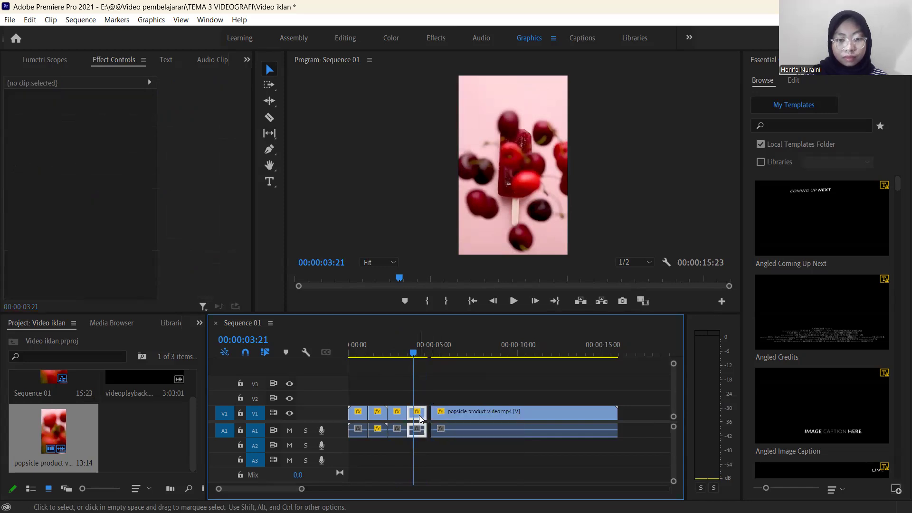
{"action": "right_click", "coordinate": [419, 421]}
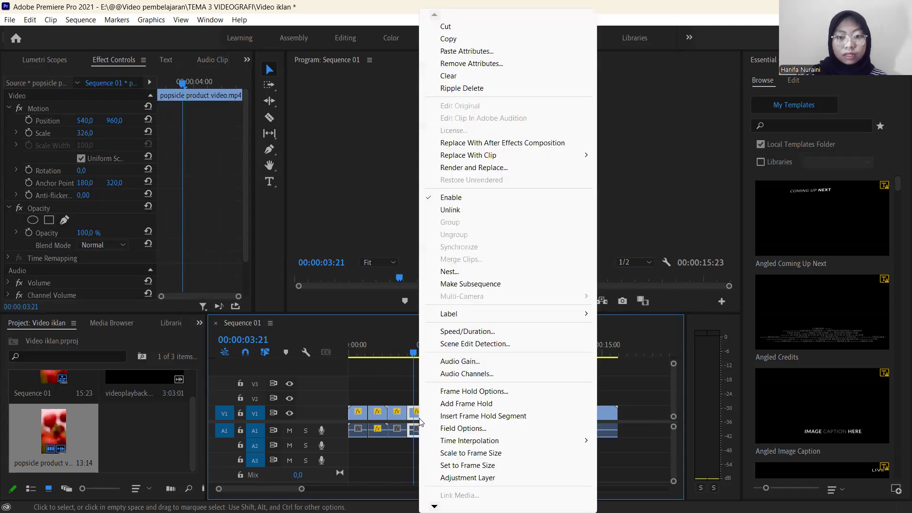
{"action": "left_click", "coordinate": [467, 331]}
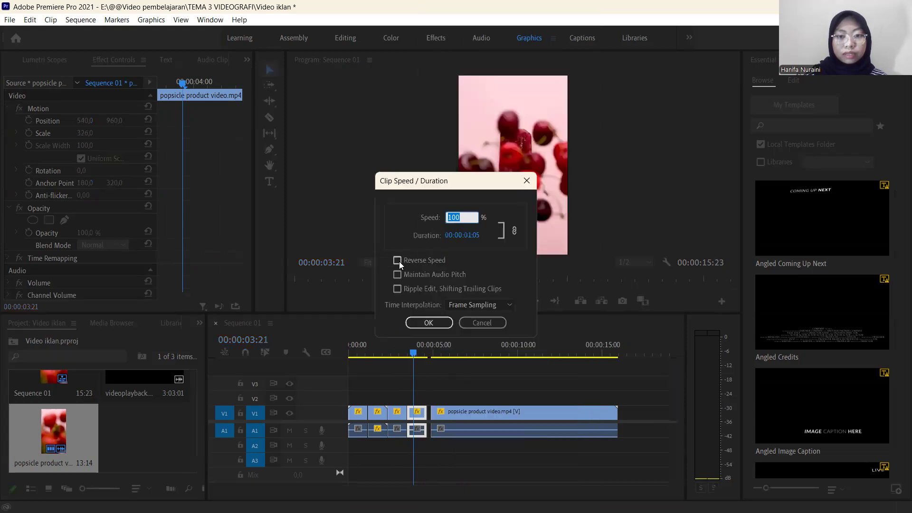
{"action": "left_click", "coordinate": [428, 323]}
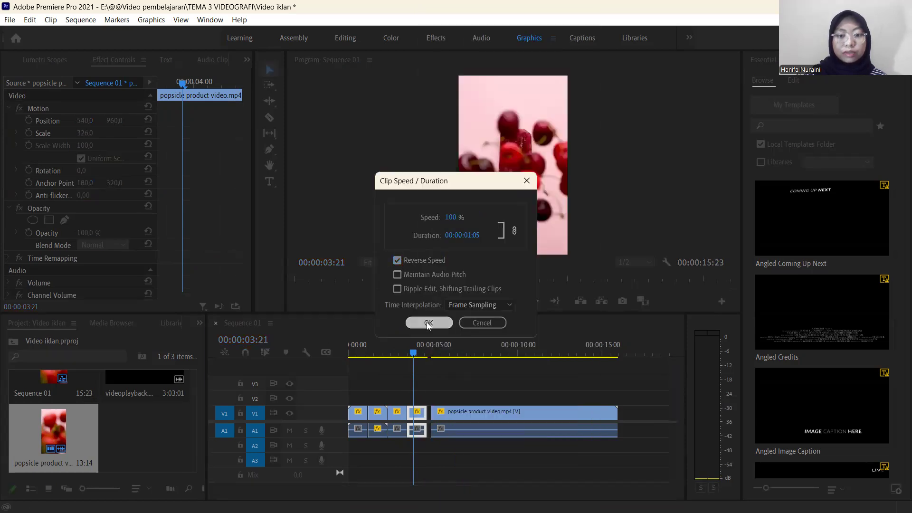
Play from 00:00:02:16 to review the forward cherry burst followed by its reversed copy.
{"action": "left_click_drag", "start_coordinate": [413, 354], "coordinate": [394, 365]}
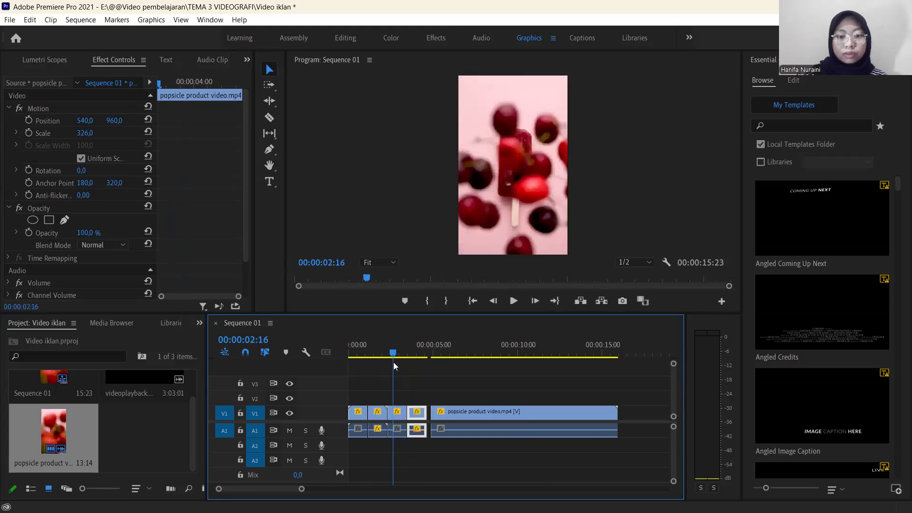
{"action": "key", "text": "space"}
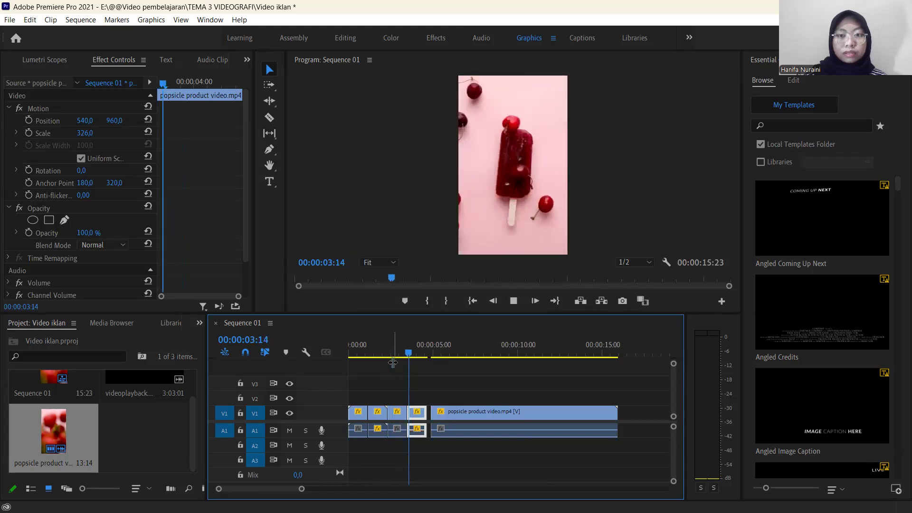
{"action": "key", "text": "space"}
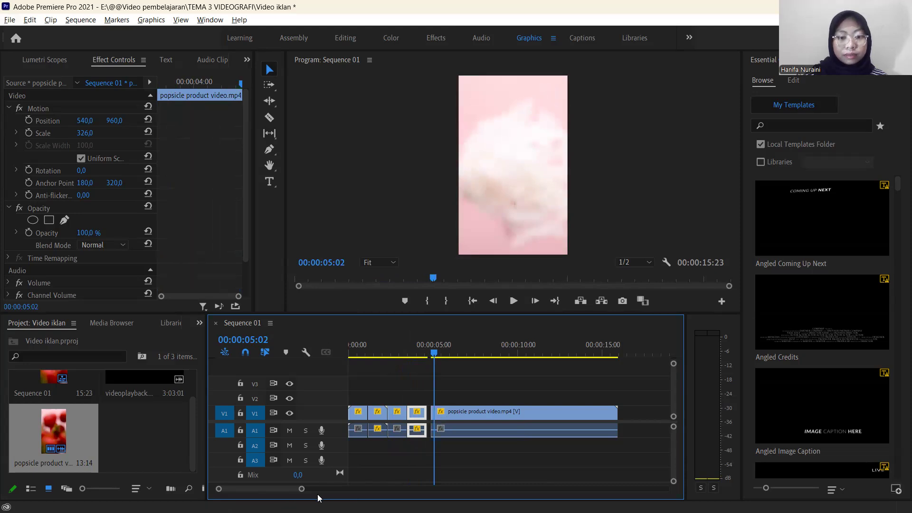
Close the gap between the reversed cherry piece and the long remaining clip on V1.
{"action": "left_click_drag", "start_coordinate": [301, 489], "coordinate": [276, 489]}
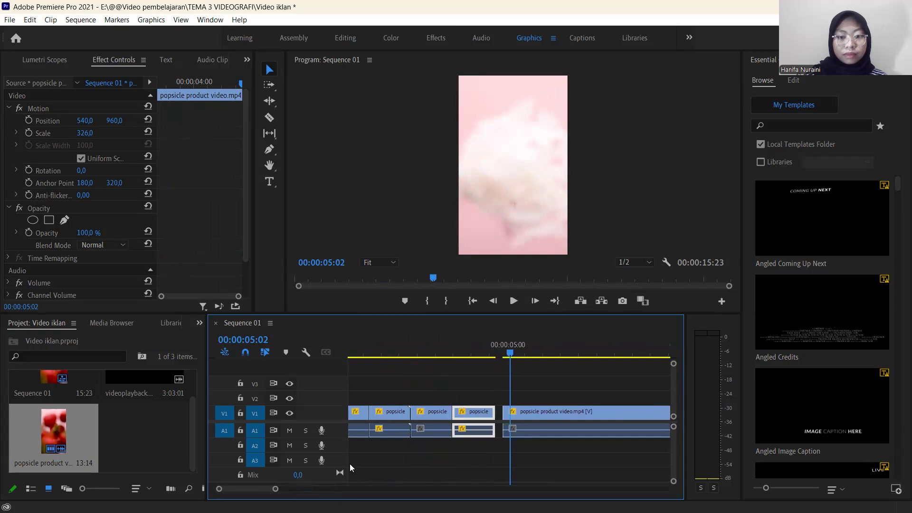
{"action": "left_click", "coordinate": [493, 353]}
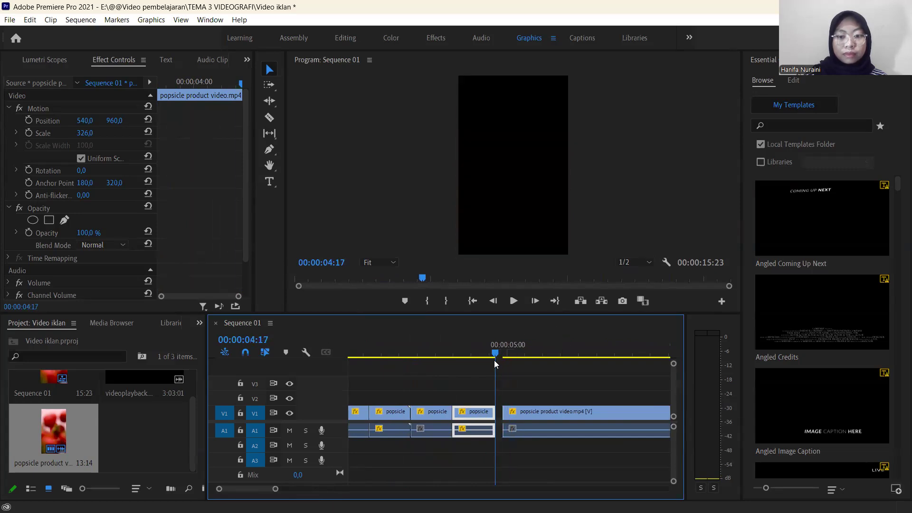
{"action": "left_click", "coordinate": [498, 414]}
{"action": "key", "text": "Delete"}
Play the transition into the white popsicle scene, and replay the sequence from the start to review the whole edit.
{"action": "left_click_drag", "start_coordinate": [493, 355], "coordinate": [502, 383]}
{"action": "key", "text": "space"}
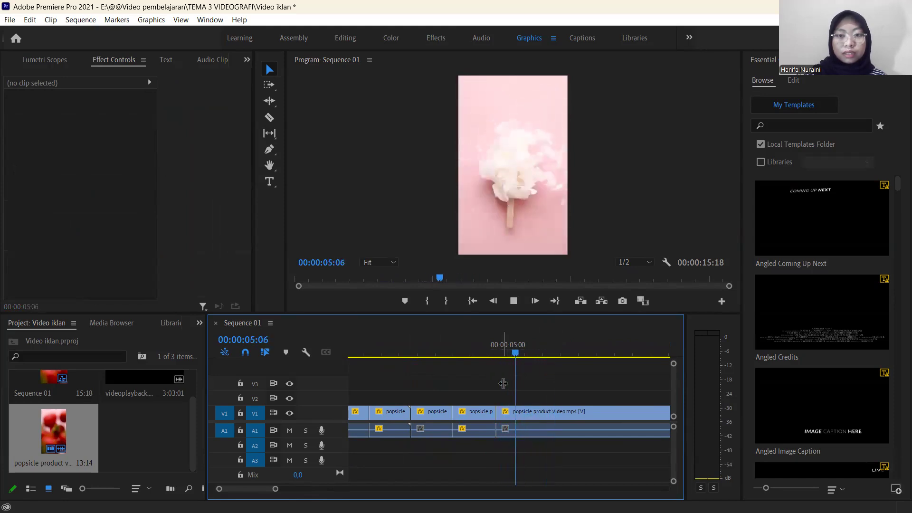
{"action": "key", "text": "space"}
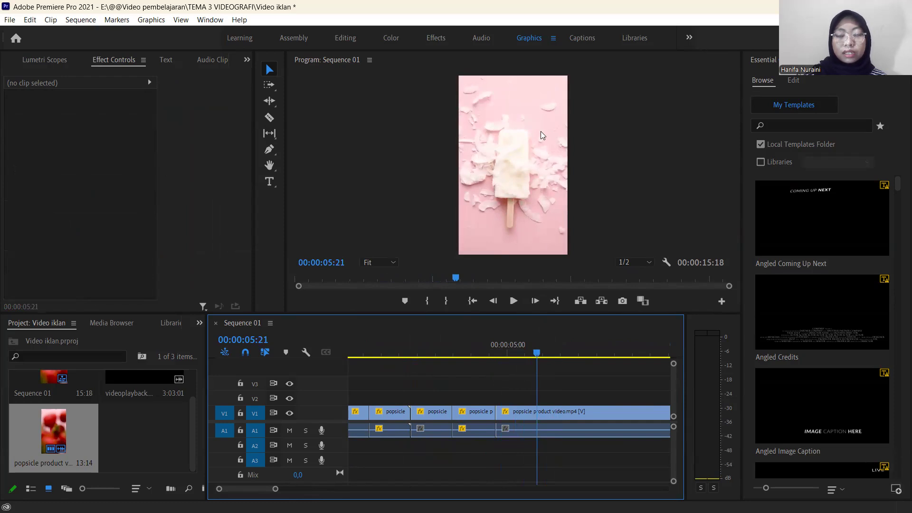
{"action": "key", "text": "space"}
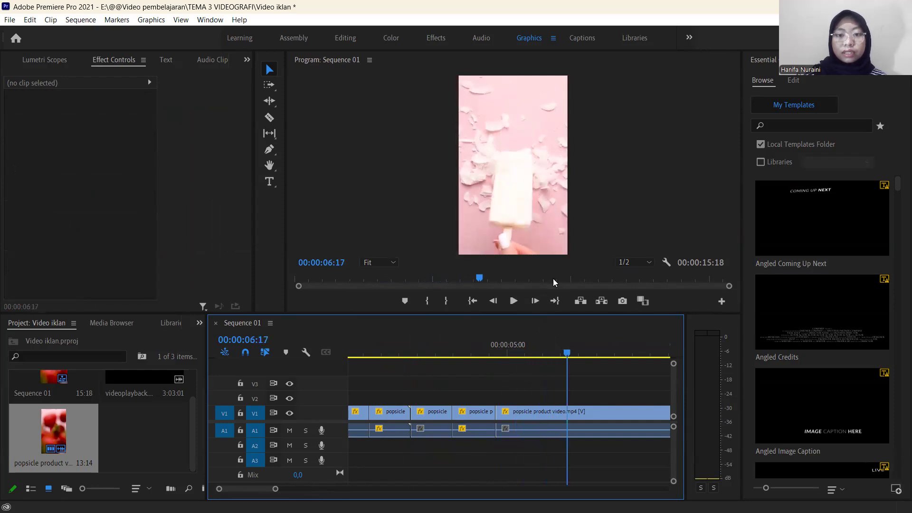
{"action": "left_click_drag", "start_coordinate": [566, 354], "coordinate": [342, 378]}
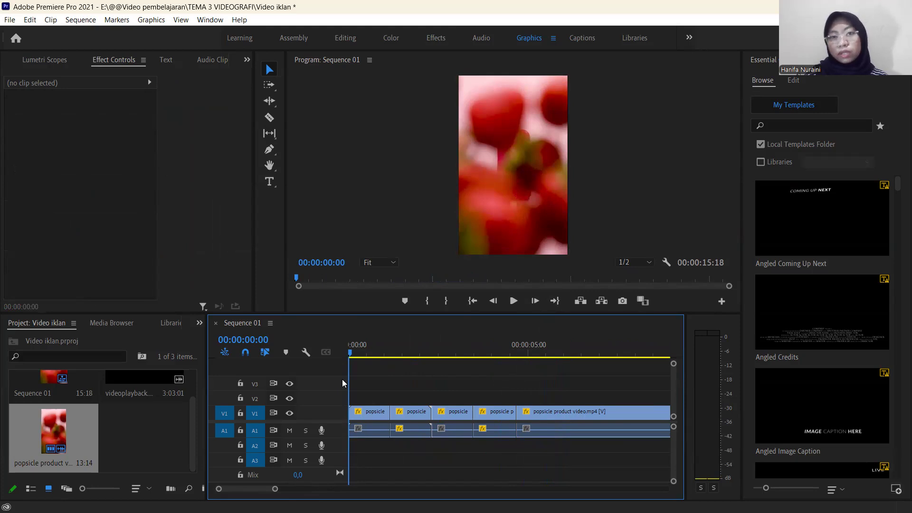
{"action": "key", "text": "space"}
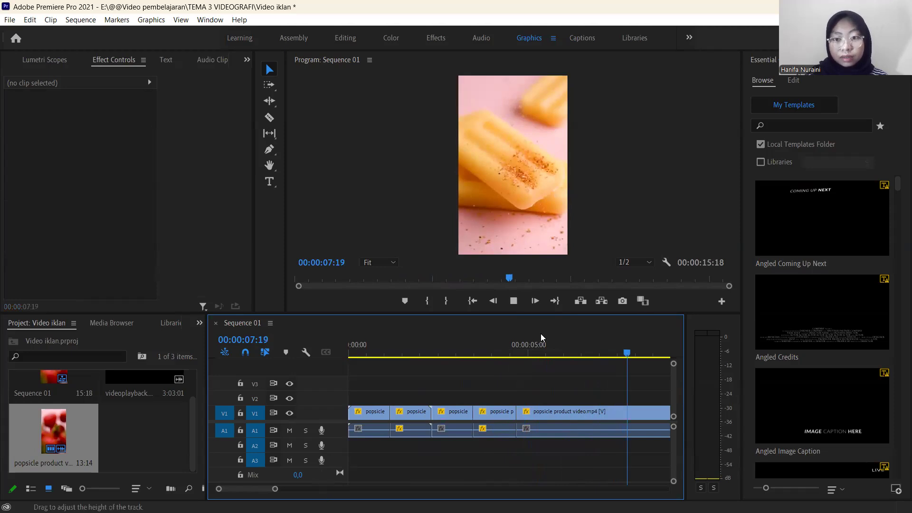
Review the remaining footage through the product box shot near the end, and return the playhead to 00:00:00:00.
{"action": "left_click_drag", "start_coordinate": [646, 352], "coordinate": [537, 393]}
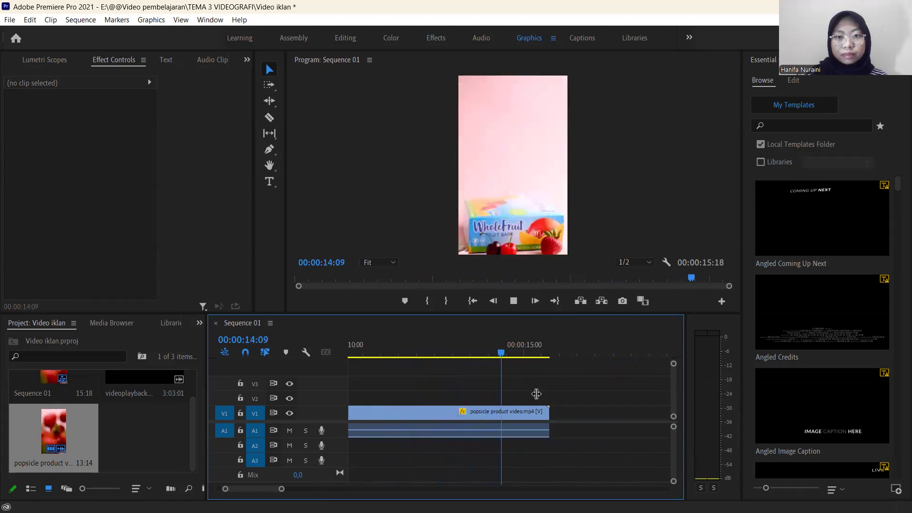
{"action": "left_click_drag", "start_coordinate": [548, 355], "coordinate": [437, 400]}
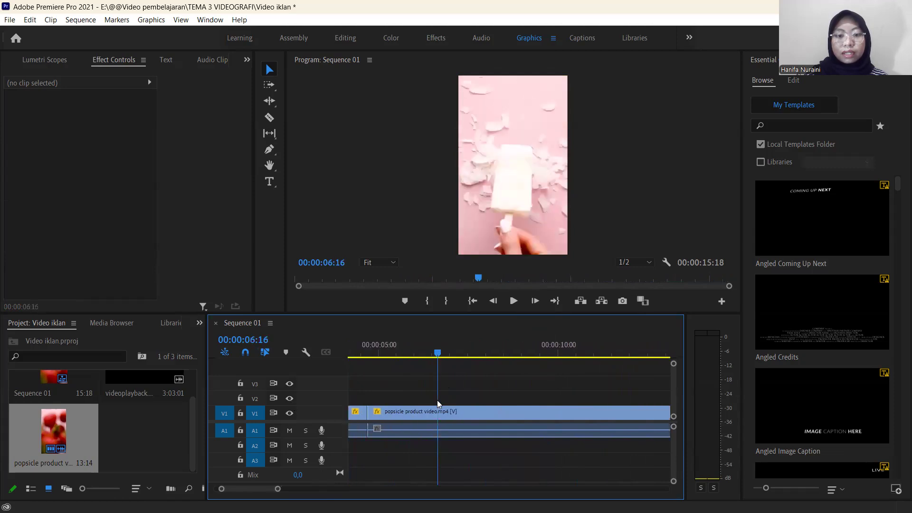
{"action": "left_click_drag", "start_coordinate": [278, 489], "coordinate": [321, 485]}
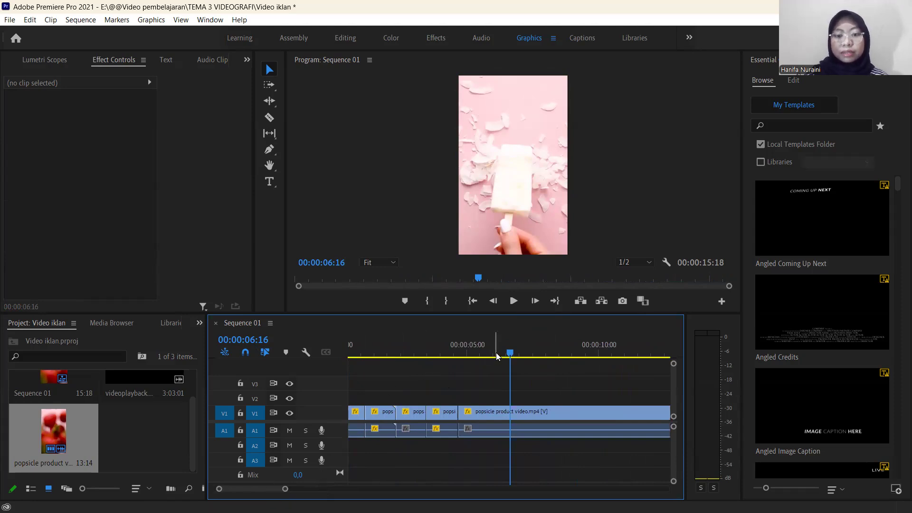
{"action": "left_click_drag", "start_coordinate": [509, 352], "coordinate": [325, 405]}
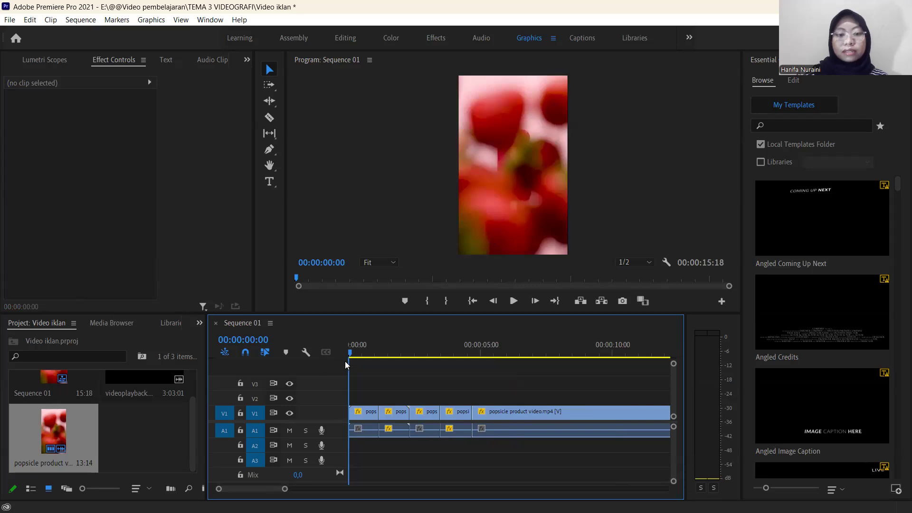
{"action": "left_click_drag", "start_coordinate": [345, 361], "coordinate": [332, 404]}
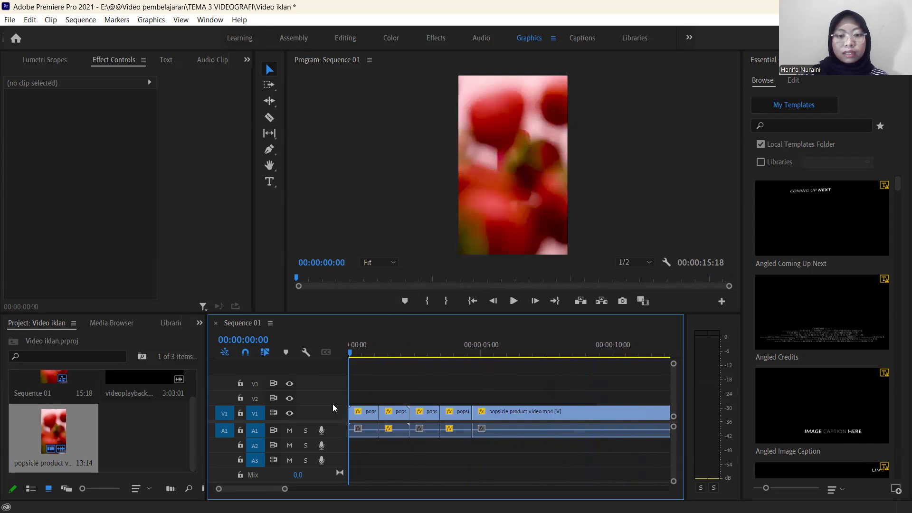
Add the text "STRAWBERRY" over the opening strawberry shot with the Type tool.
{"action": "left_click", "coordinate": [269, 183]}
{"action": "left_click", "coordinate": [508, 128]}
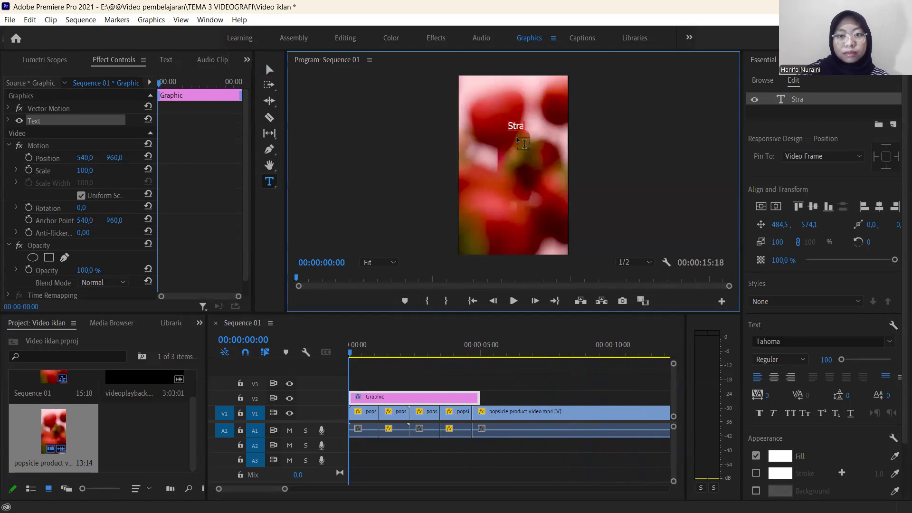
{"action": "type", "text": "STRAWBERRY"}
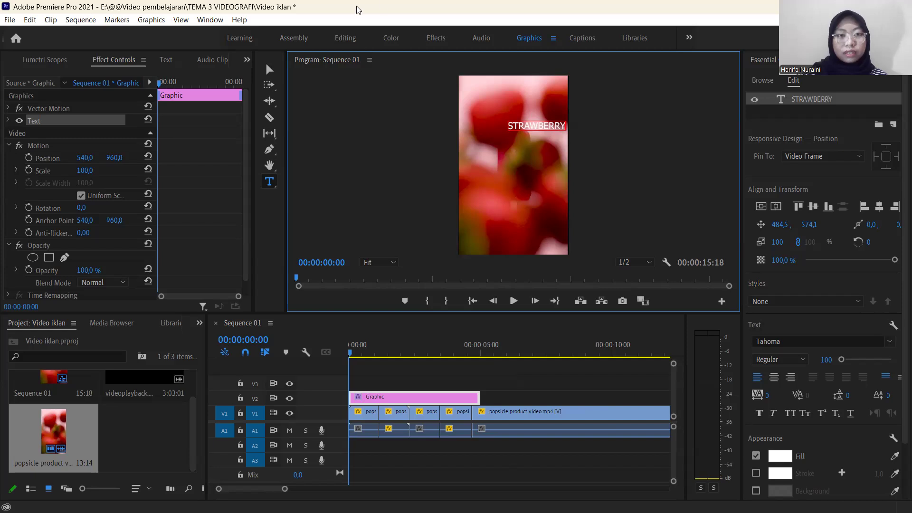
{"action": "left_click", "coordinate": [271, 67]}
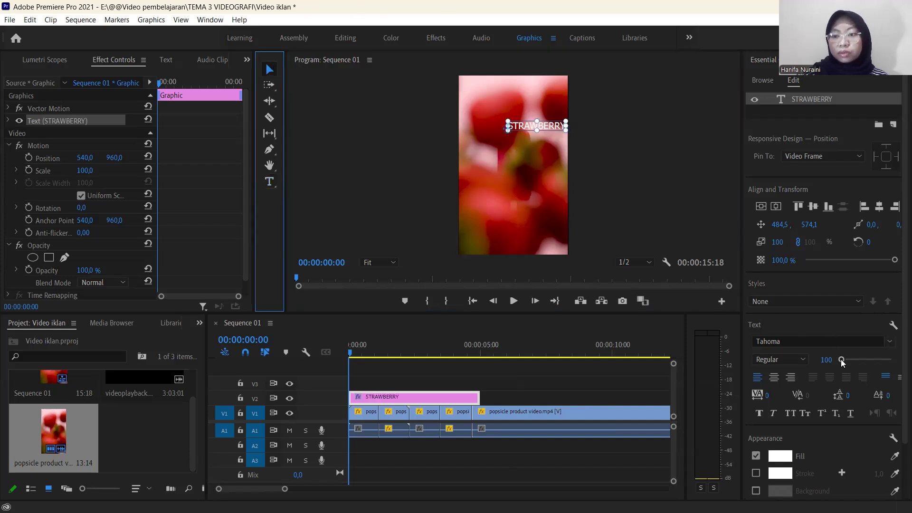
Set the STRAWBERRY text's font size to 150 and place it within the frame's upper half at about 105.6, 651.1.
{"action": "left_click_drag", "start_coordinate": [524, 127], "coordinate": [506, 127]}
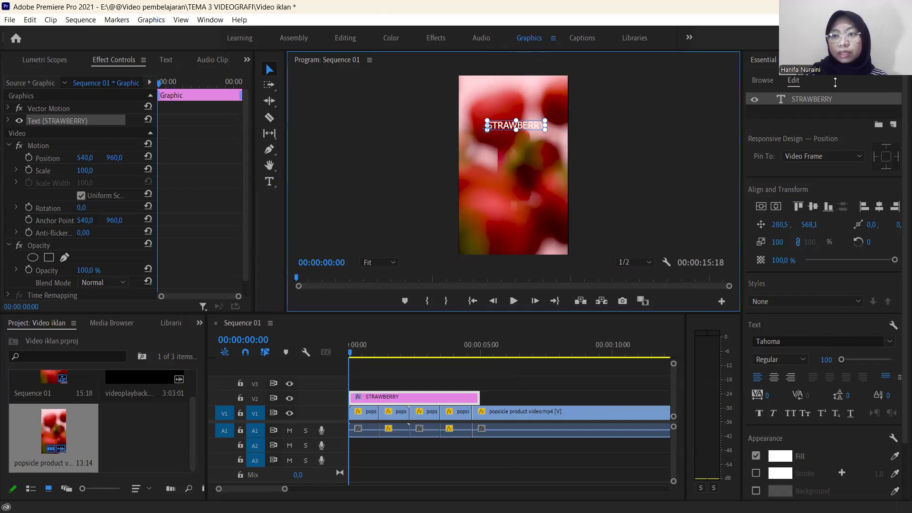
{"action": "left_click", "coordinate": [762, 344]}
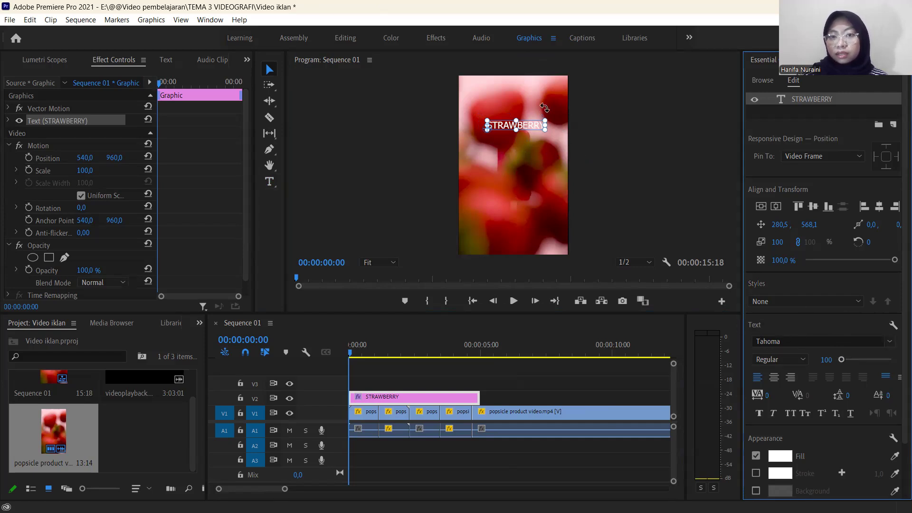
{"action": "left_click_drag", "start_coordinate": [842, 360], "coordinate": [843, 361]}
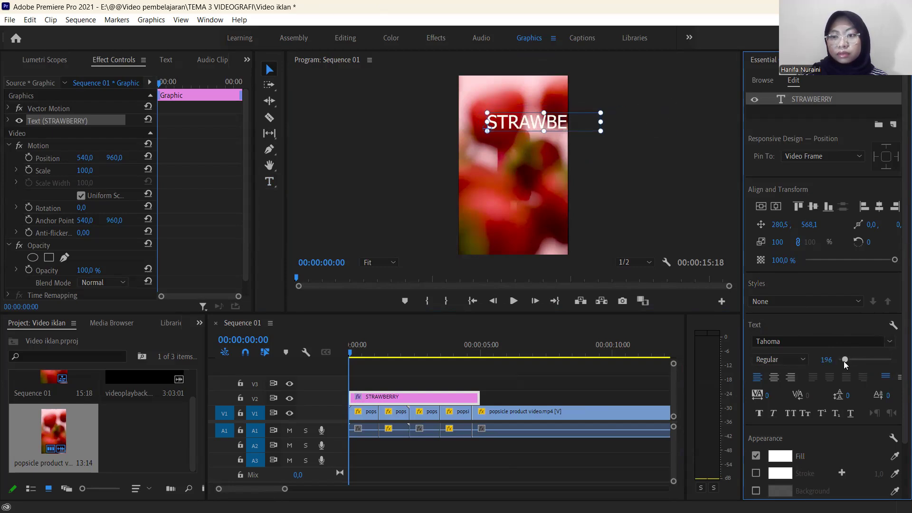
{"action": "left_click_drag", "start_coordinate": [552, 120], "coordinate": [525, 126]}
{"action": "left_click", "coordinate": [826, 361]}
{"action": "left_click_drag", "start_coordinate": [826, 360], "coordinate": [809, 360]}
{"action": "left_click", "coordinate": [822, 357]}
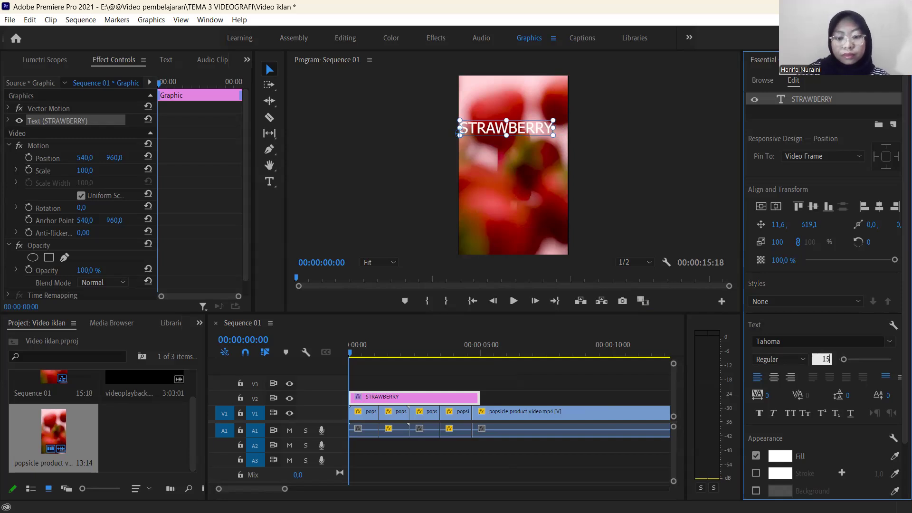
{"action": "type", "text": "150"}
{"action": "key", "text": "Return"}
{"action": "left_click_drag", "start_coordinate": [515, 131], "coordinate": [523, 133]}
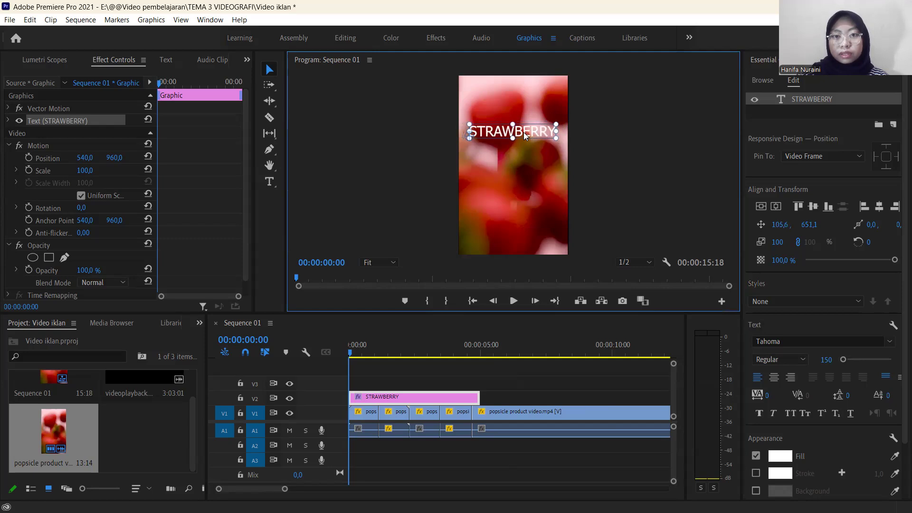
Change the STRAWBERRY text's font to Bernard MT Condensed.
{"action": "left_click", "coordinate": [890, 342]}
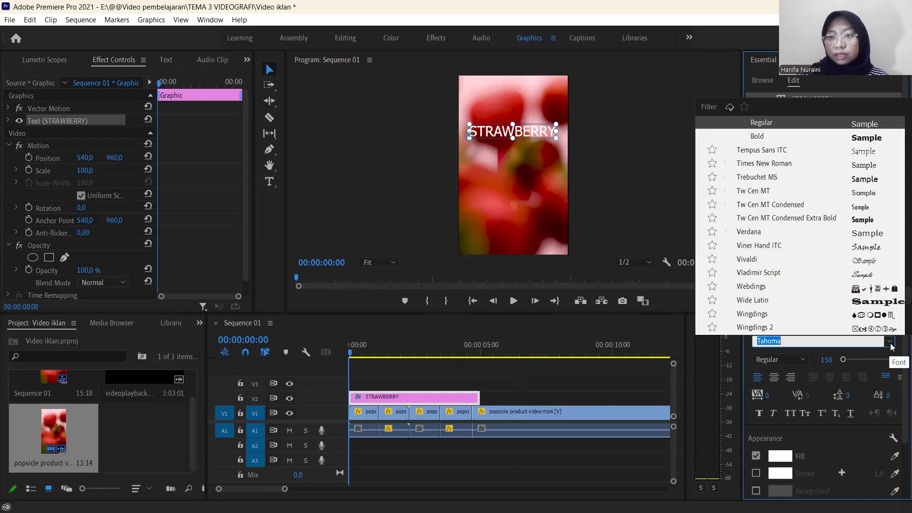
{"action": "scroll", "coordinate": [783, 201], "scroll_direction": "up", "scroll_amount": 15}
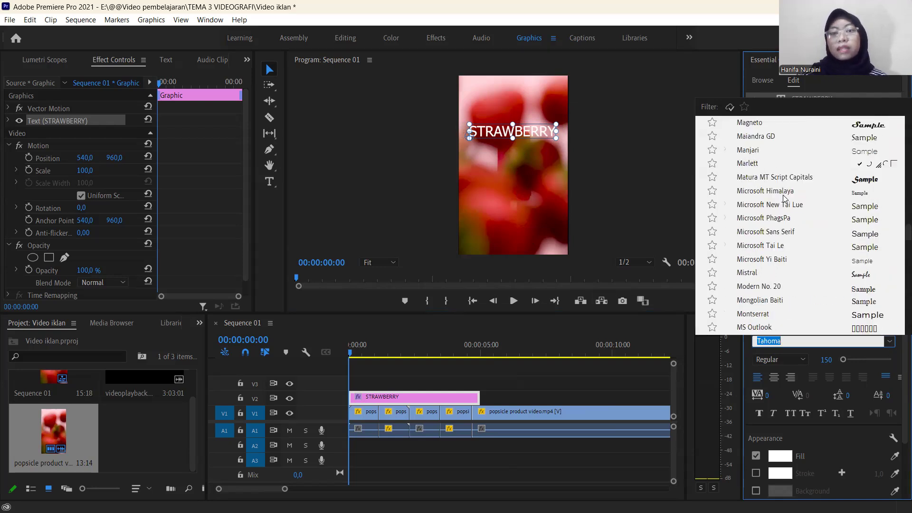
{"action": "scroll", "coordinate": [784, 198], "scroll_direction": "up", "scroll_amount": 6}
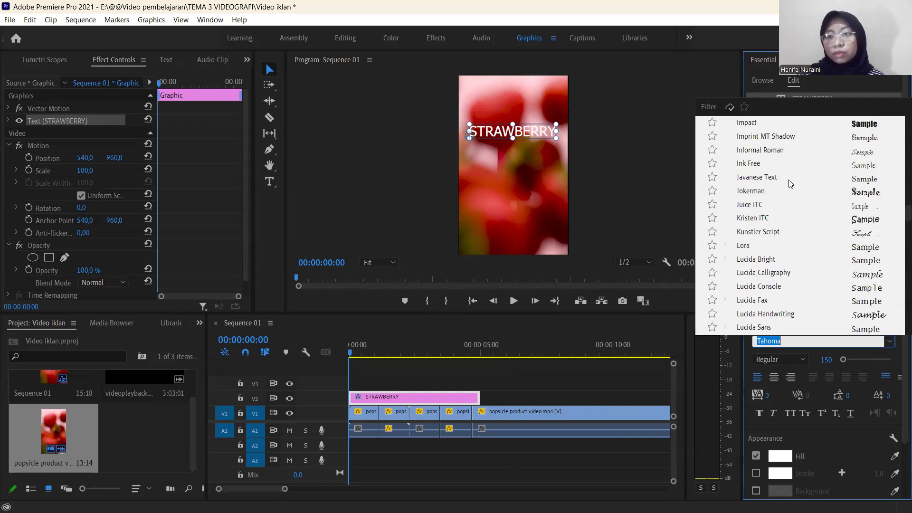
{"action": "scroll", "coordinate": [790, 183], "scroll_direction": "up", "scroll_amount": 5}
{"action": "scroll", "coordinate": [790, 182], "scroll_direction": "up", "scroll_amount": 15}
{"action": "scroll", "coordinate": [790, 182], "scroll_direction": "up", "scroll_amount": 6}
{"action": "scroll", "coordinate": [812, 198], "scroll_direction": "up", "scroll_amount": 8}
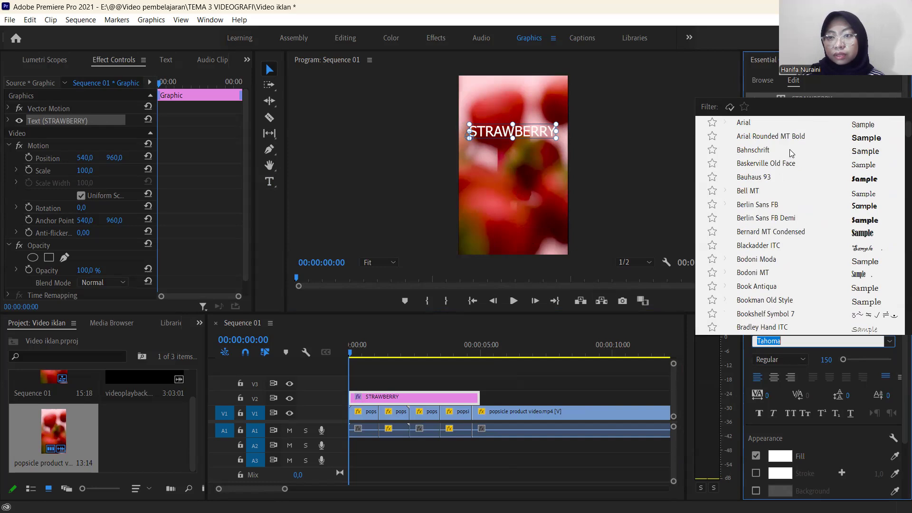
{"action": "scroll", "coordinate": [791, 192], "scroll_direction": "up", "scroll_amount": 2}
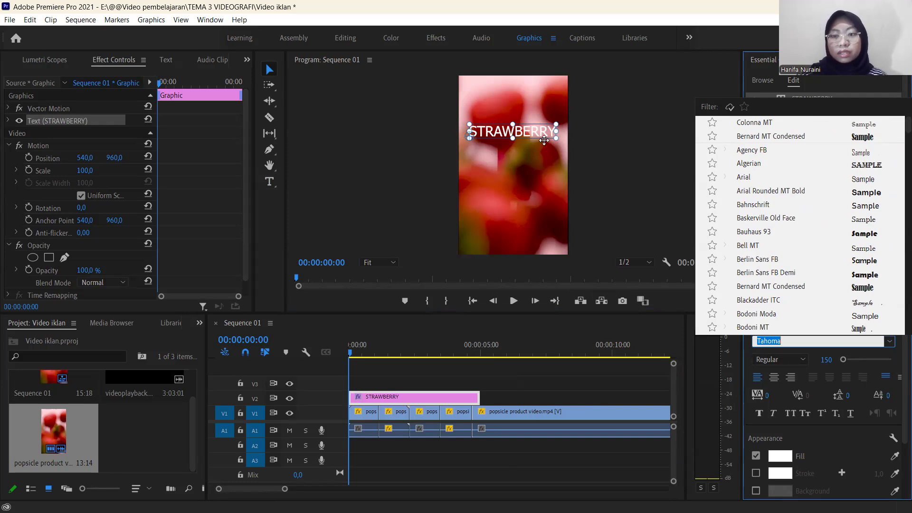
{"action": "left_click", "coordinate": [798, 286]}
Enlarge the STRAWBERRY text to a font size of 197.
{"action": "left_click_drag", "start_coordinate": [824, 362], "coordinate": [826, 363]}
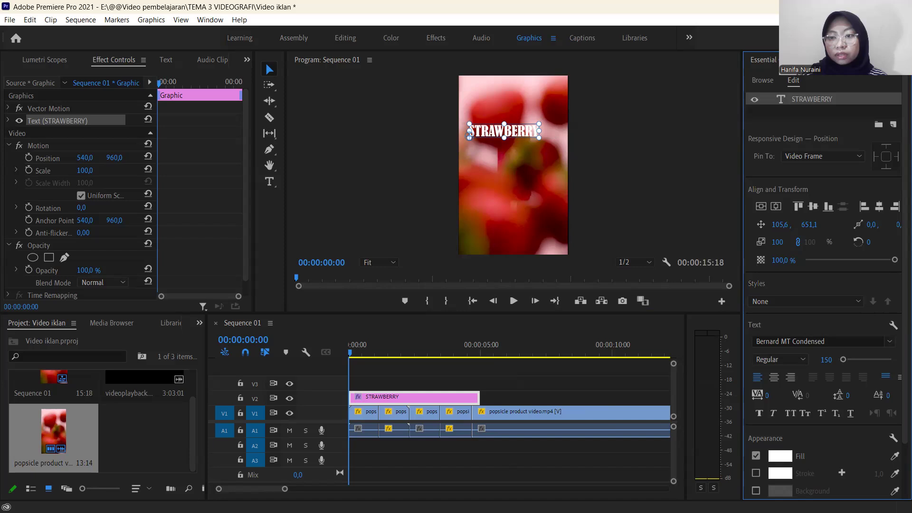
{"action": "left_click", "coordinate": [826, 361]}
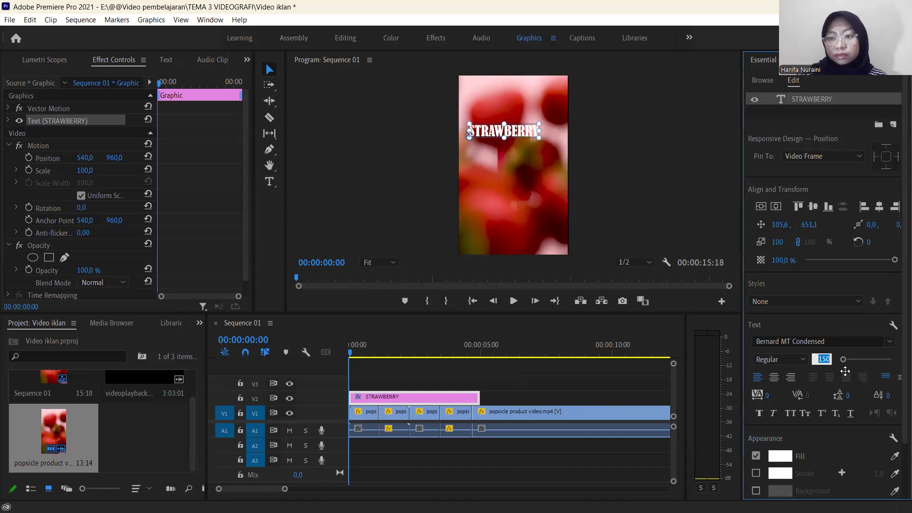
{"action": "left_click_drag", "start_coordinate": [843, 359], "coordinate": [845, 359]}
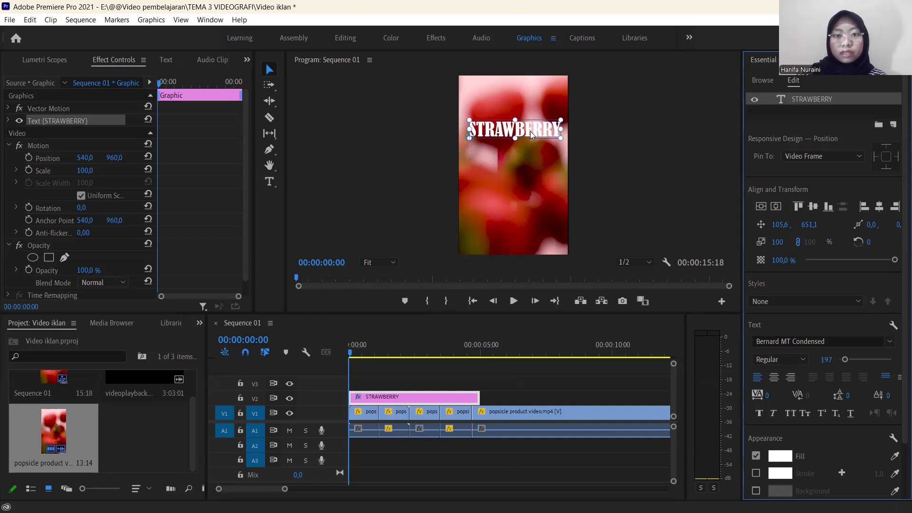
{"action": "left_click", "coordinate": [597, 137]}
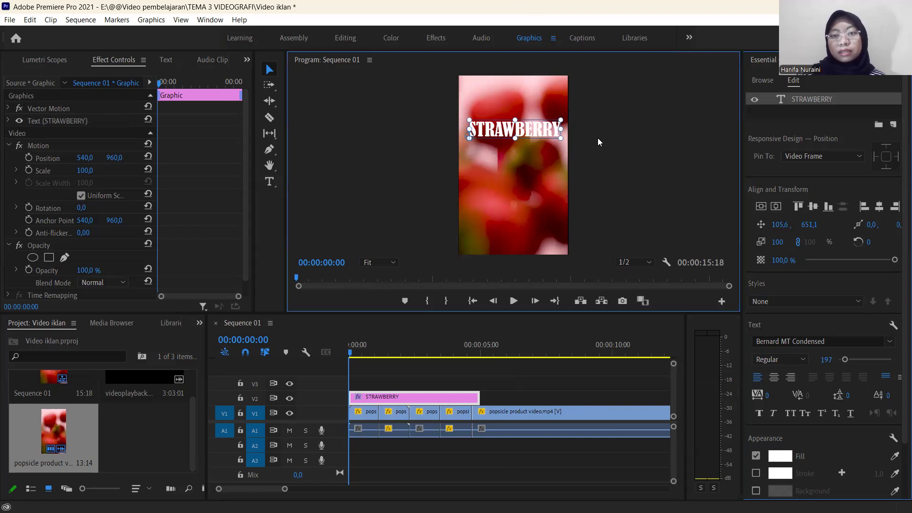
Duplicate the STRAWBERRY text twice and stack the copies directly below it, at vertical positions of about 855.3 and 1059.4.
{"action": "left_click", "coordinate": [547, 135]}
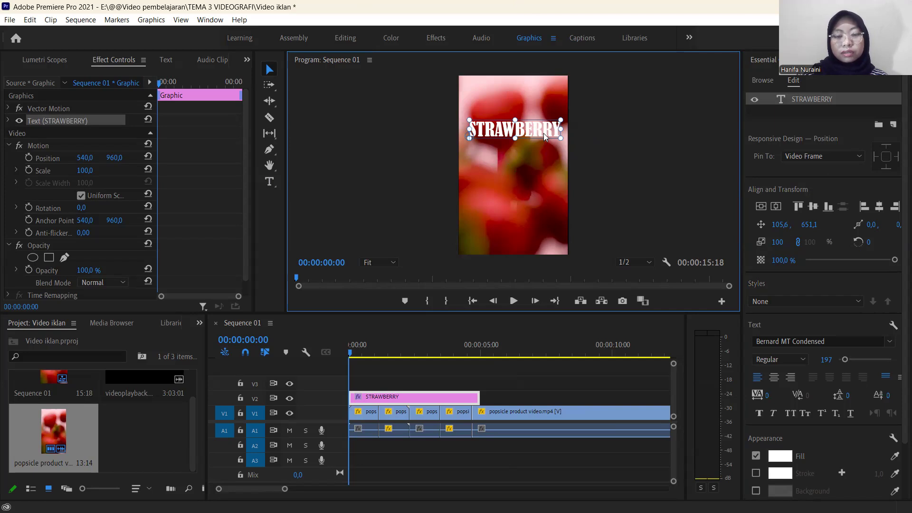
{"action": "key", "text": "ctrl+v"}
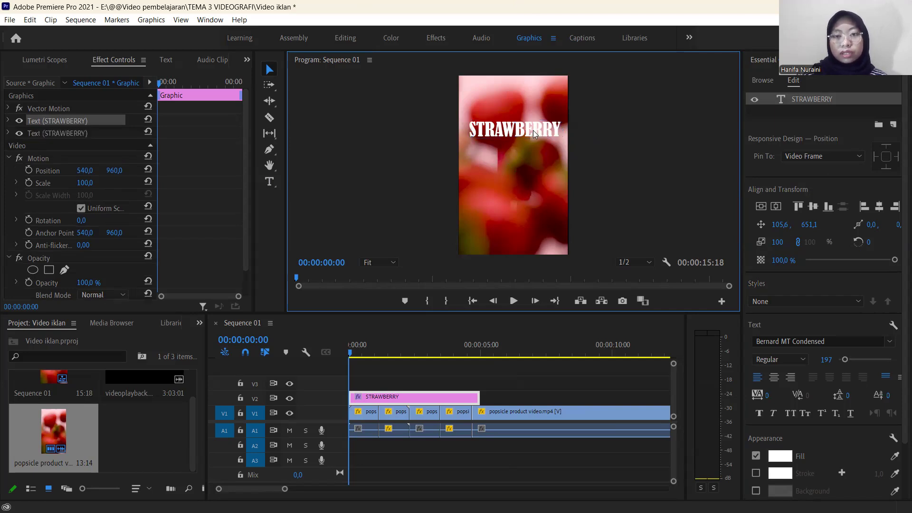
{"action": "left_click_drag", "start_coordinate": [533, 131], "coordinate": [534, 152]}
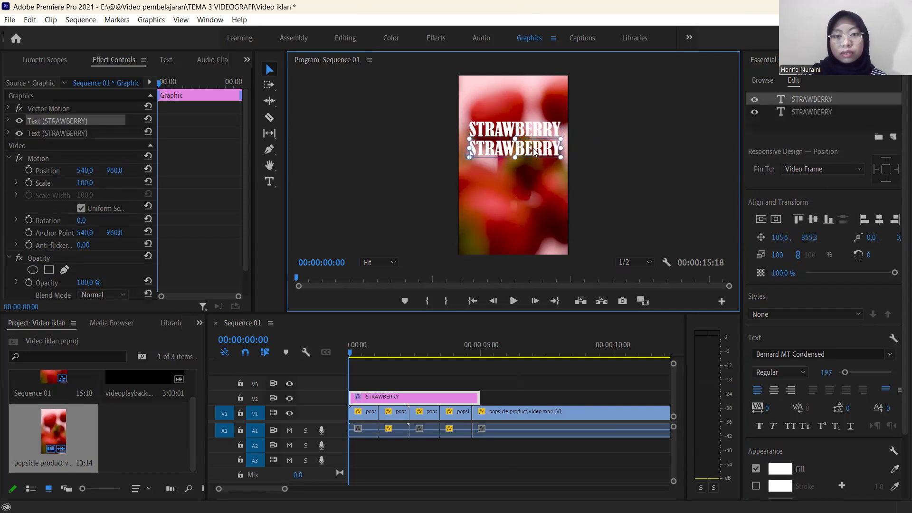
{"action": "key", "text": "ctrl+v"}
{"action": "left_click_drag", "start_coordinate": [532, 150], "coordinate": [533, 173]}
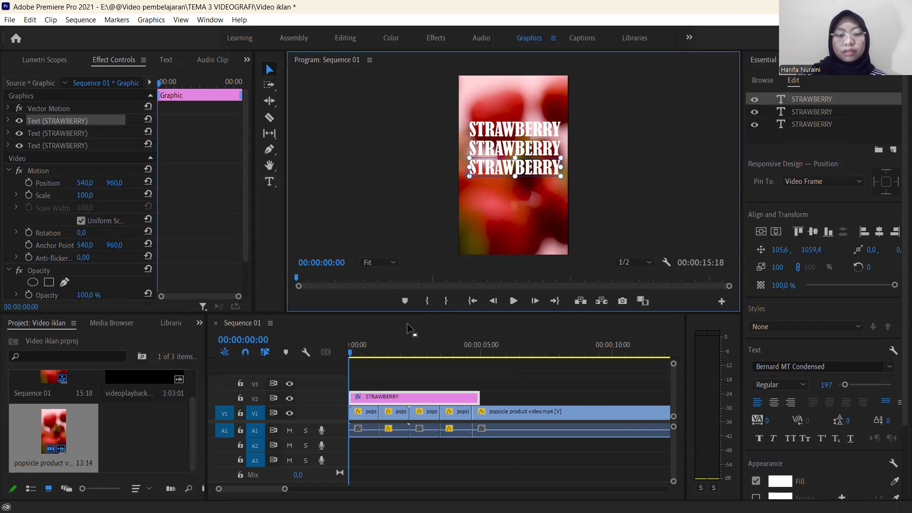
Split the STRAWBERRY graphic on V2 at 00:00:02:08, where the cherry scene begins, and delete the part after the cut.
{"action": "key", "text": "space"}
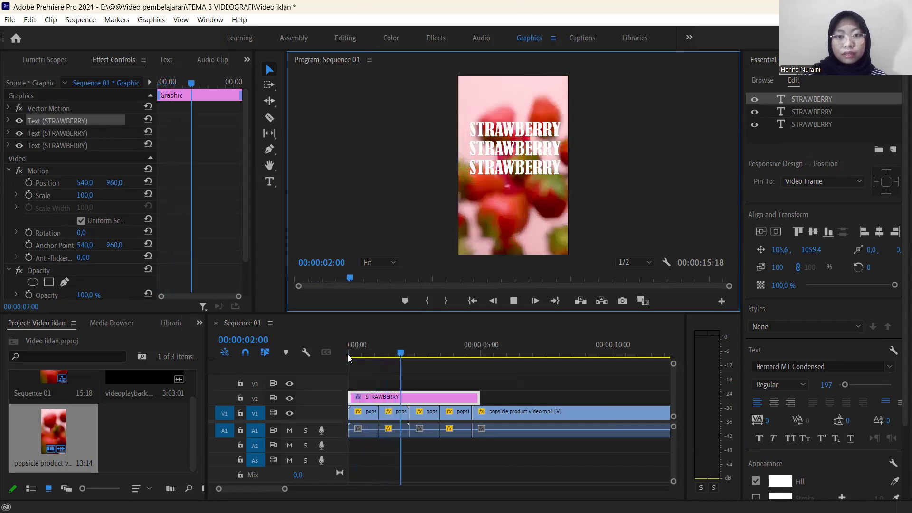
{"action": "left_click", "coordinate": [387, 362]}
{"action": "left_click_drag", "start_coordinate": [387, 361], "coordinate": [409, 371]}
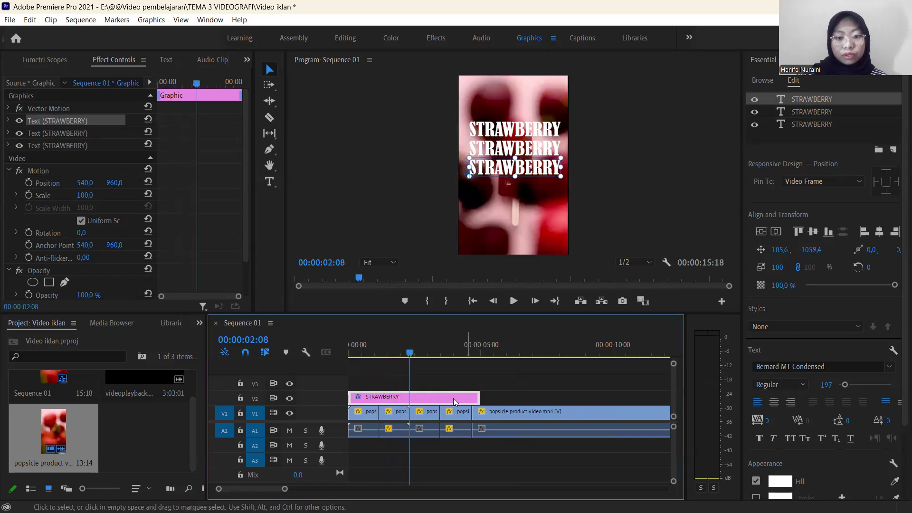
{"action": "key", "text": "c"}
{"action": "left_click", "coordinate": [411, 398]}
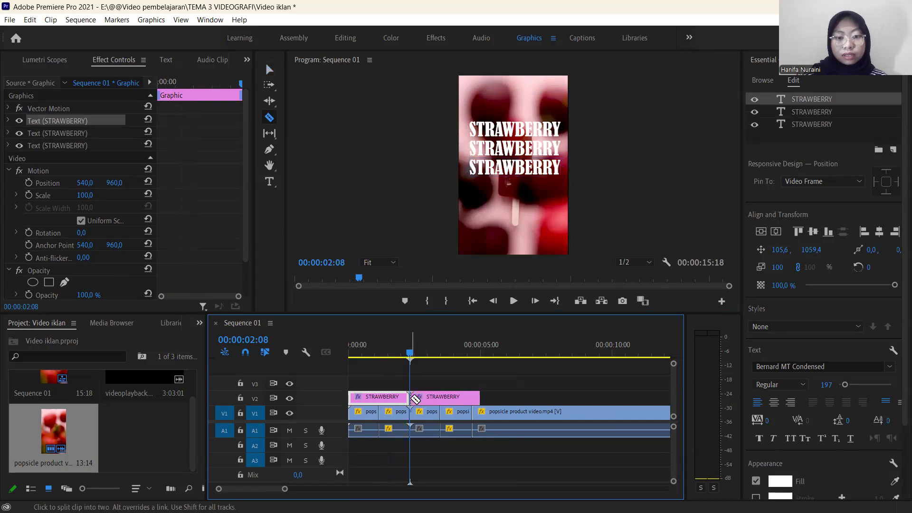
{"action": "key", "text": "v"}
{"action": "left_click", "coordinate": [427, 398]}
{"action": "key", "text": "Delete"}
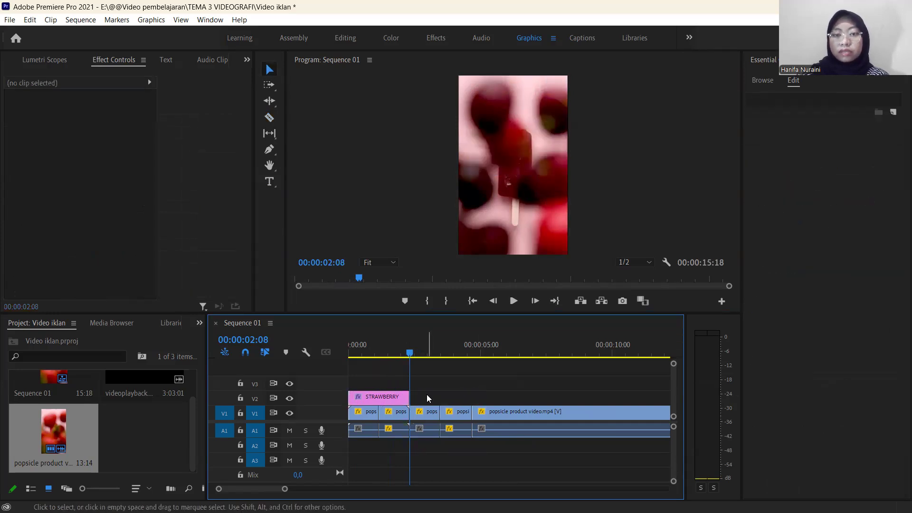
Play the sequence from the start to review the trimmed STRAWBERRY title over the strawberry bursts.
{"action": "left_click", "coordinate": [408, 357]}
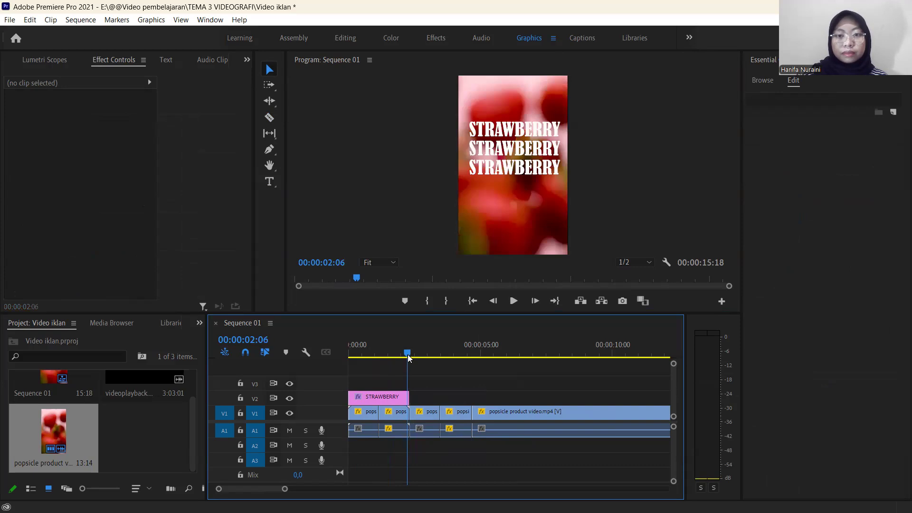
{"action": "left_click_drag", "start_coordinate": [410, 357], "coordinate": [347, 344]}
{"action": "key", "text": "space"}
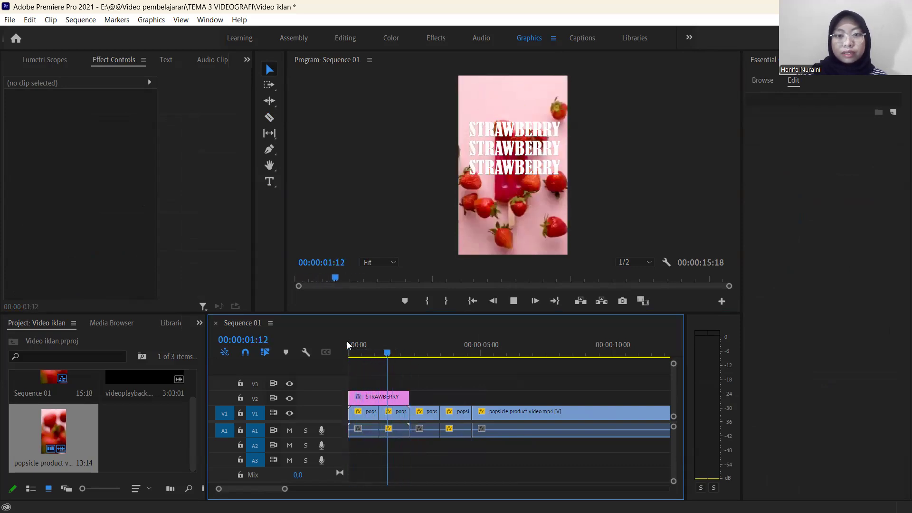
{"action": "key", "text": "space"}
Select all three STRAWBERRY text lines and move them down together toward the middle of the frame.
{"action": "left_click", "coordinate": [380, 397]}
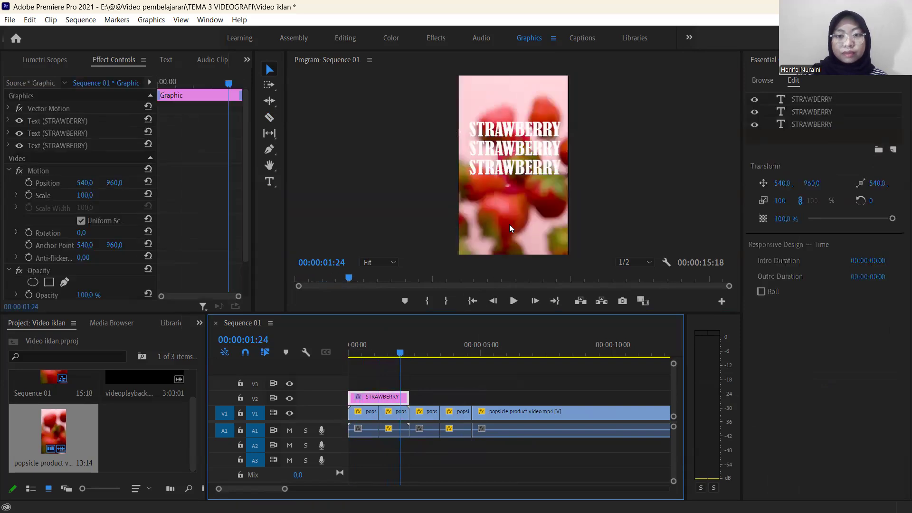
{"action": "left_click", "coordinate": [511, 136]}
{"action": "key", "text": "ctrl+z"}
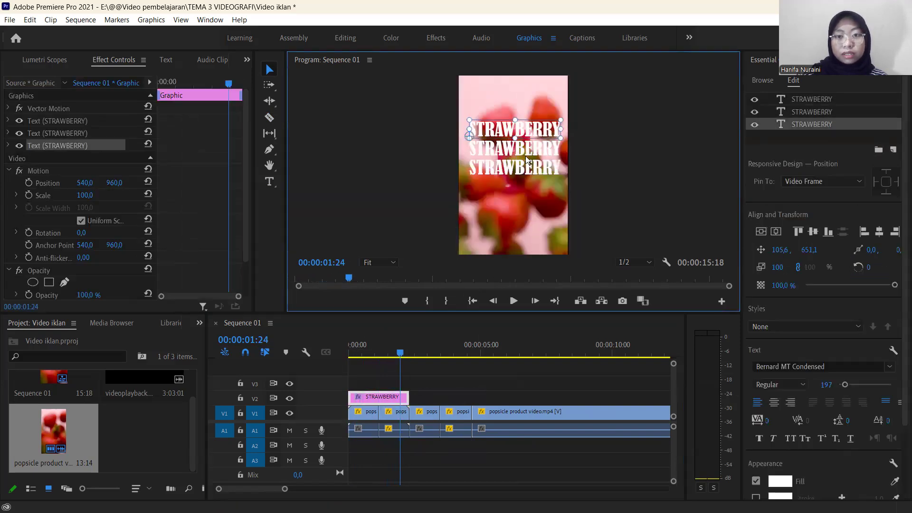
{"action": "left_click", "coordinate": [528, 153], "text": "shift"}
{"action": "left_click", "coordinate": [525, 169], "text": "shift"}
{"action": "left_click_drag", "start_coordinate": [525, 169], "coordinate": [530, 184]}
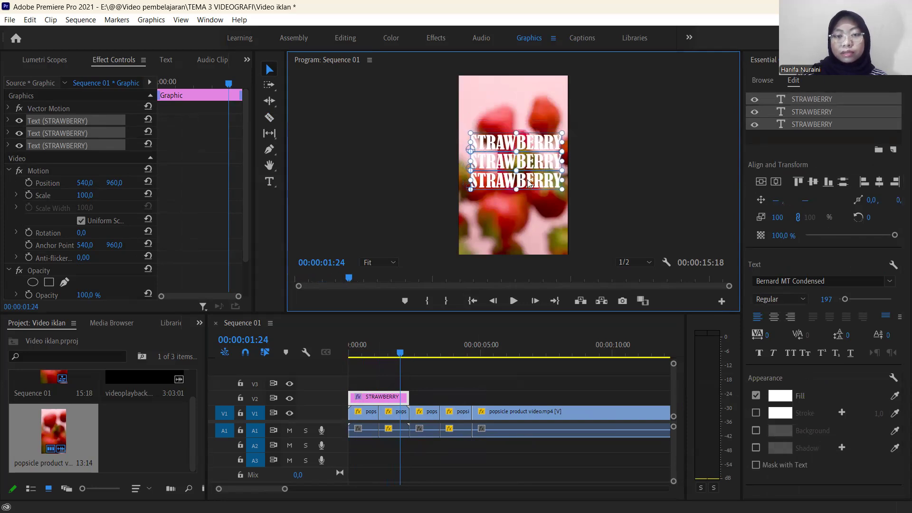
Animate the opacity of the STRAWBERRY graphic, with a starting keyframe of 0% at 00:00:00:00.
{"action": "left_click_drag", "start_coordinate": [401, 356], "coordinate": [343, 354]}
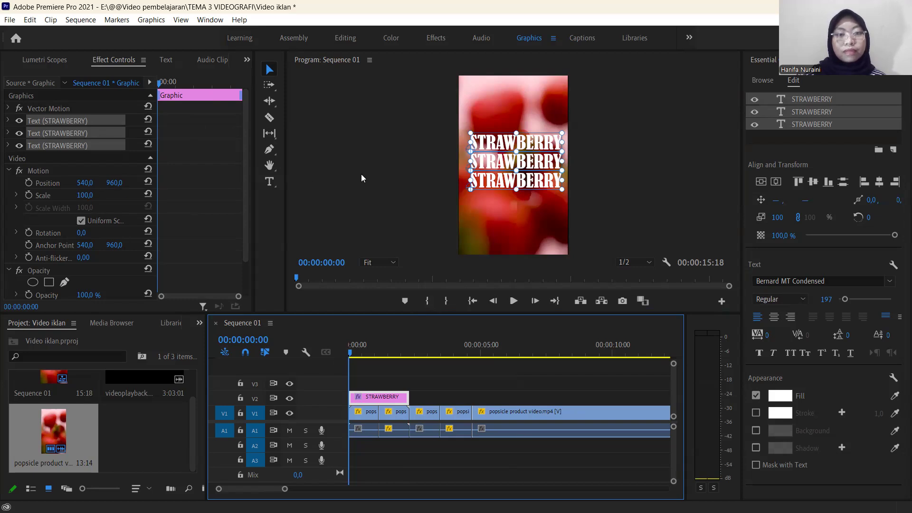
{"action": "left_click", "coordinate": [597, 135]}
{"action": "left_click", "coordinate": [530, 150]}
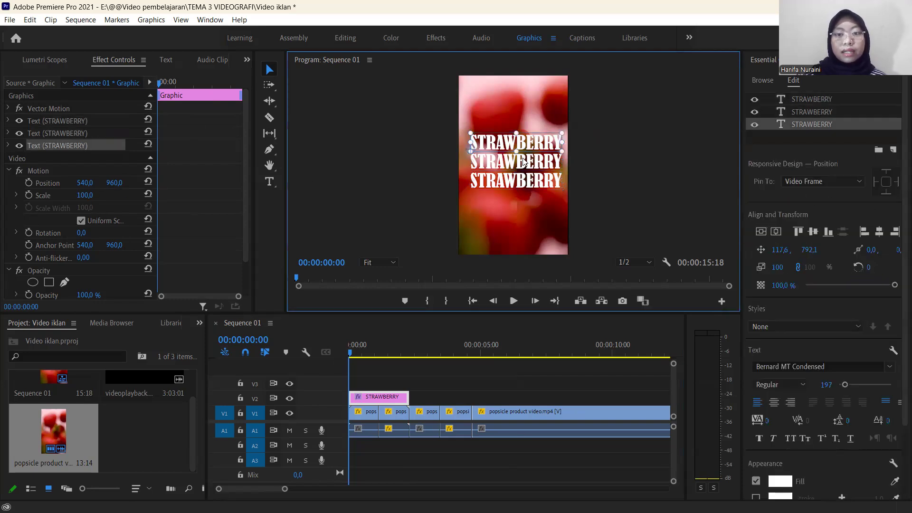
{"action": "left_click", "coordinate": [524, 164], "text": "shift"}
{"action": "left_click", "coordinate": [531, 177], "text": "shift"}
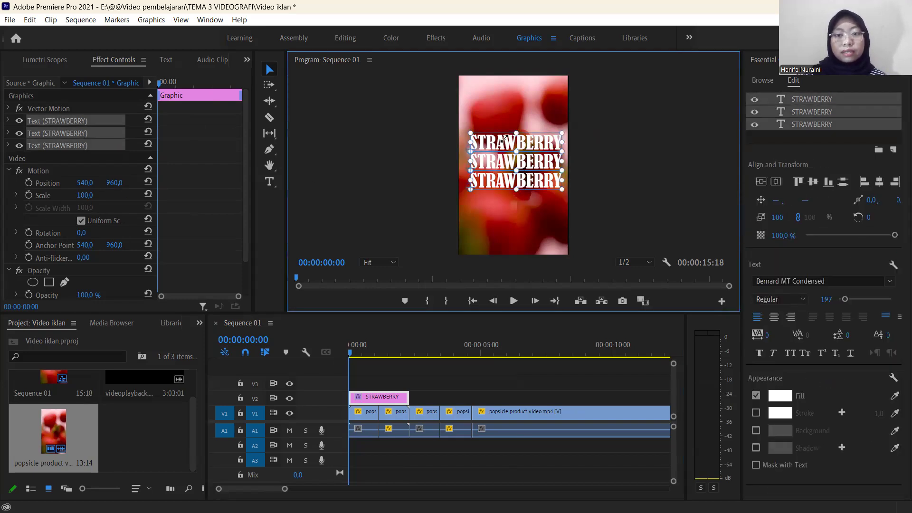
{"action": "left_click_drag", "start_coordinate": [243, 147], "coordinate": [253, 171]}
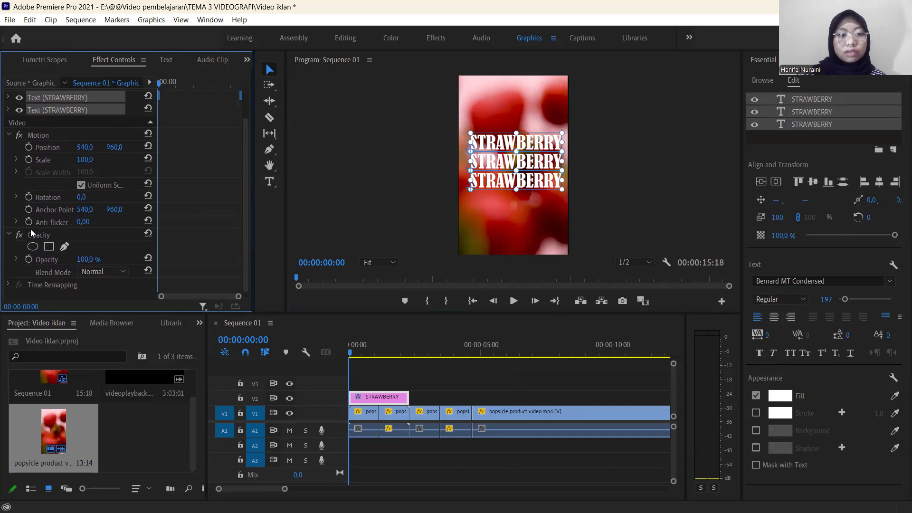
{"action": "left_click", "coordinate": [29, 259]}
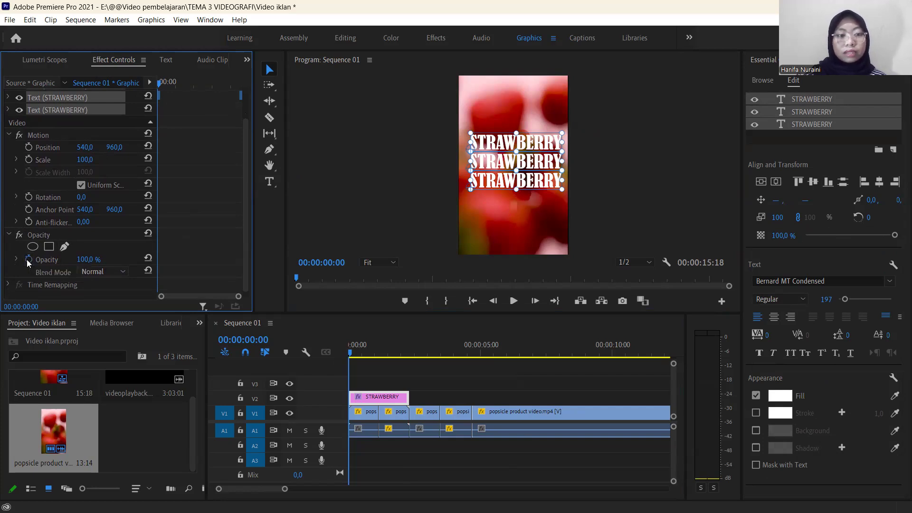
{"action": "left_click", "coordinate": [89, 260]}
{"action": "type", "text": "0"}
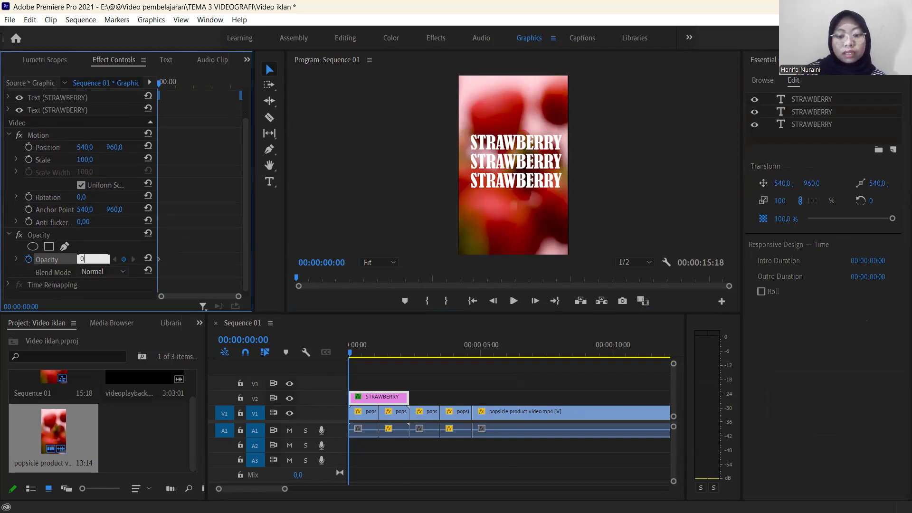
{"action": "key", "text": "Return"}
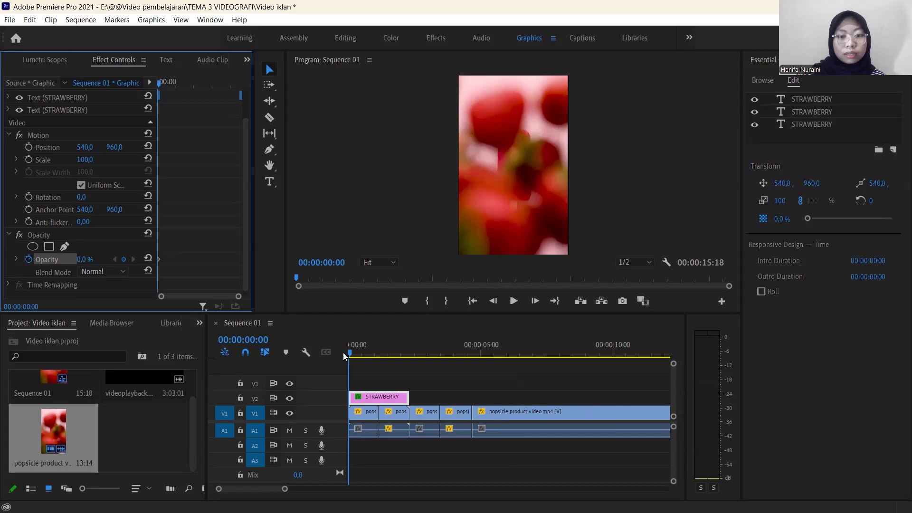
Add an opacity keyframe of 100% to the STRAWBERRY graphic at 00:00:01:04.
{"action": "left_click_drag", "start_coordinate": [352, 352], "coordinate": [375, 365]}
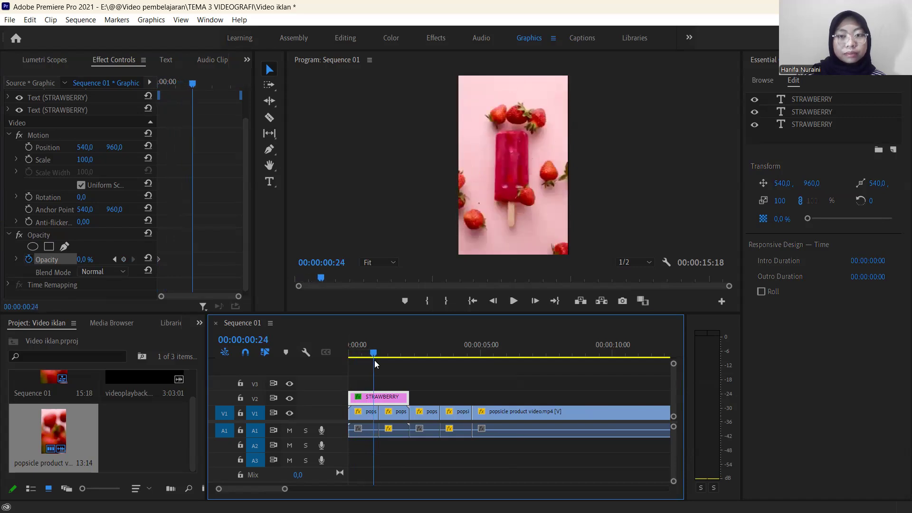
{"action": "left_click_drag", "start_coordinate": [375, 364], "coordinate": [379, 365]}
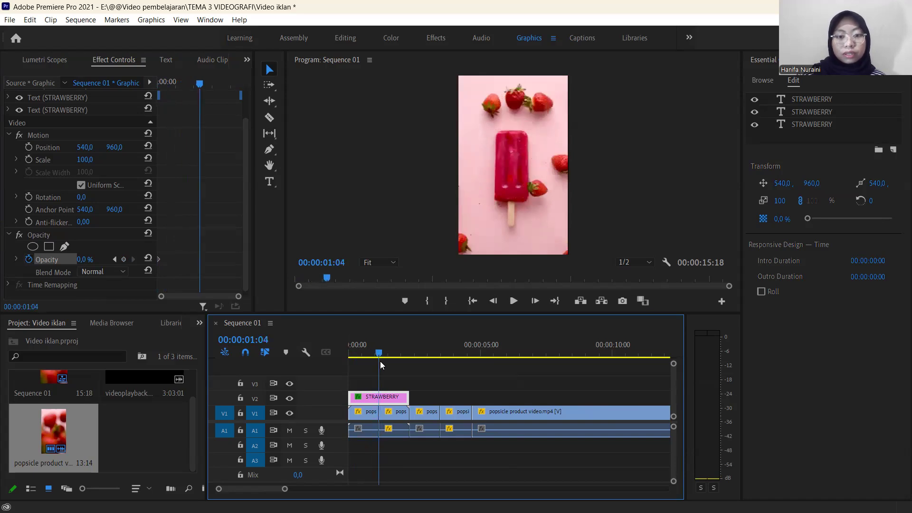
{"action": "left_click", "coordinate": [85, 260]}
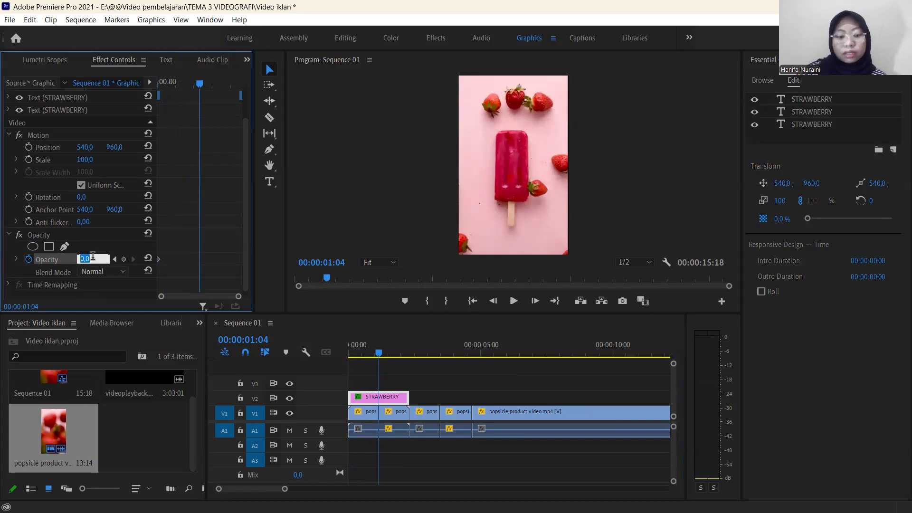
{"action": "type", "text": "100"}
{"action": "key", "text": "Return"}
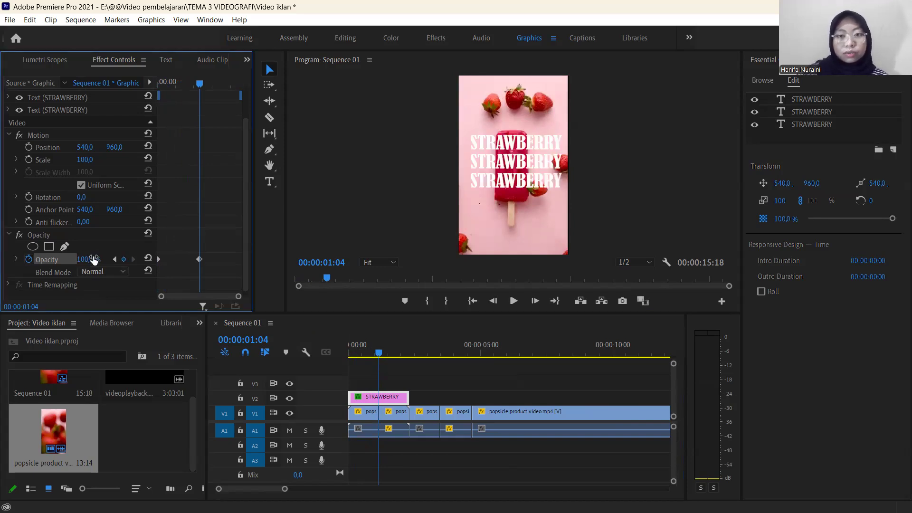
Add a closing opacity keyframe of 0% to the STRAWBERRY graphic at 00:00:02:06.
{"action": "left_click_drag", "start_coordinate": [379, 354], "coordinate": [407, 363]}
{"action": "left_click", "coordinate": [94, 259]}
{"action": "left_click", "coordinate": [94, 259]}
{"action": "type", "text": "0"}
{"action": "key", "text": "Return"}
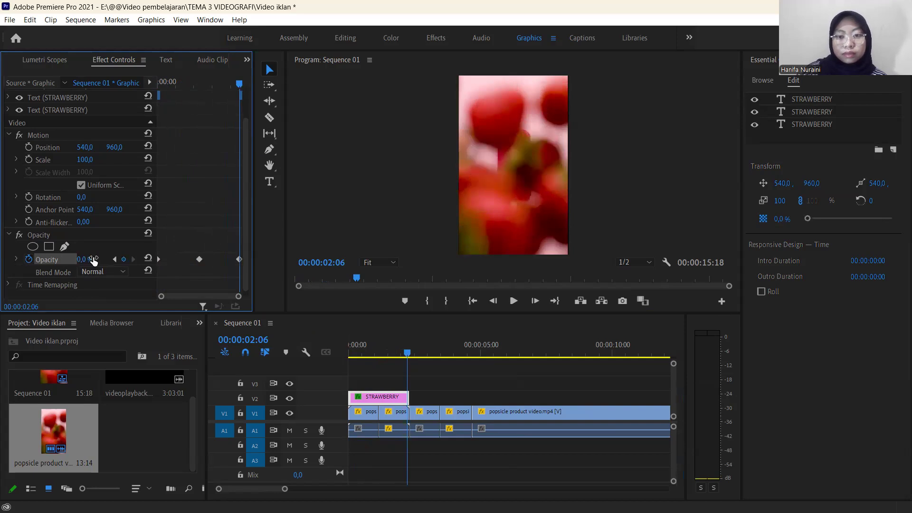
Play the sequence from the start repeatedly to review the STRAWBERRY title's fade-in and fade-out.
{"action": "left_click_drag", "start_coordinate": [407, 360], "coordinate": [342, 360]}
{"action": "key", "text": "space"}
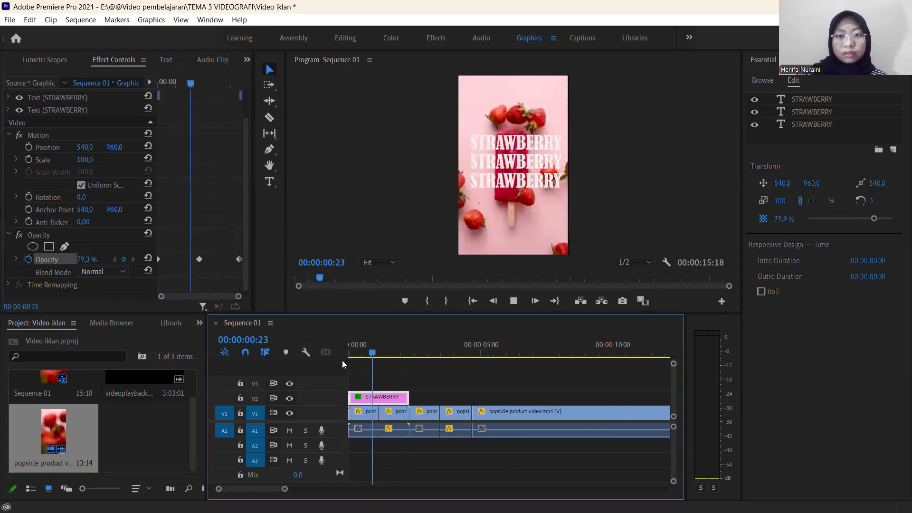
{"action": "key", "text": "space"}
{"action": "left_click_drag", "start_coordinate": [410, 360], "coordinate": [337, 346]}
{"action": "key", "text": "space"}
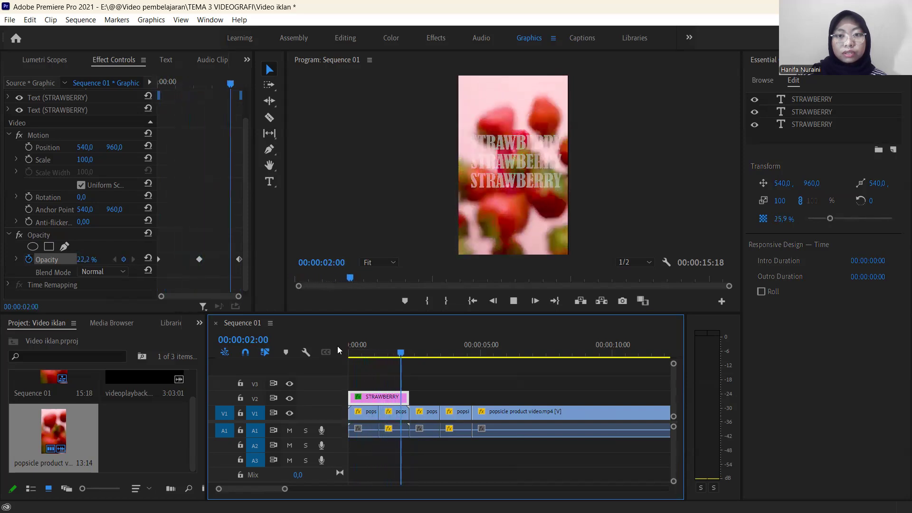
{"action": "key", "text": "space"}
{"action": "left_click", "coordinate": [408, 355]}
{"action": "left_click_drag", "start_coordinate": [408, 355], "coordinate": [339, 351]}
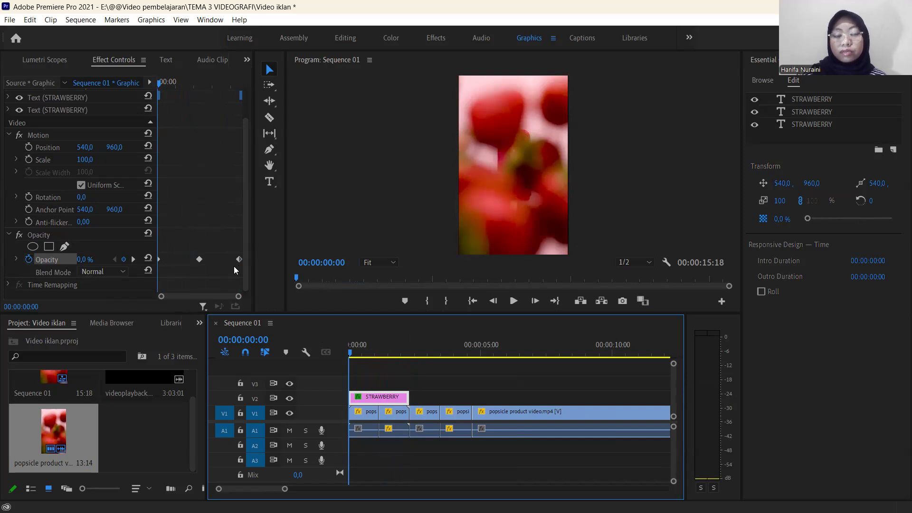
{"action": "key", "text": "space"}
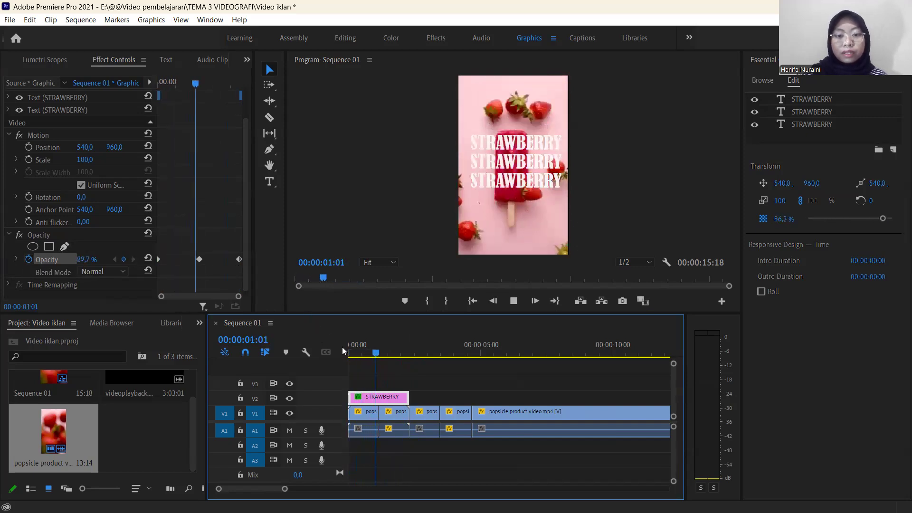
{"action": "key", "text": "space"}
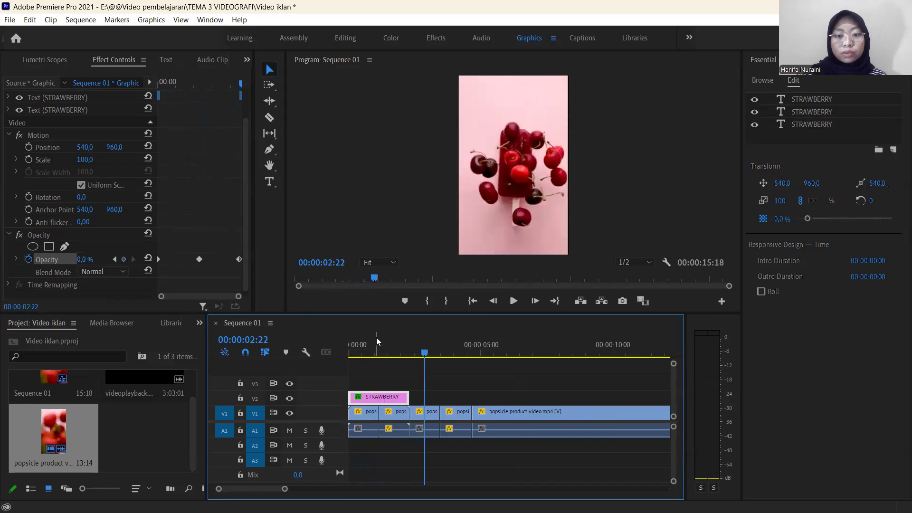
Add a CHERRY text graphic over the popsicle at 00:00:02:08, where the cherry scene begins.
{"action": "left_click_drag", "start_coordinate": [427, 354], "coordinate": [411, 358]}
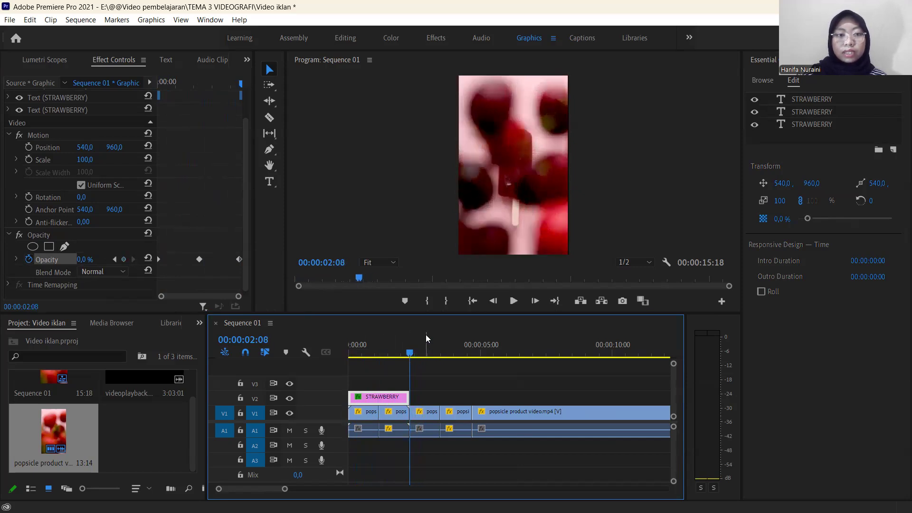
{"action": "left_click", "coordinate": [269, 182]}
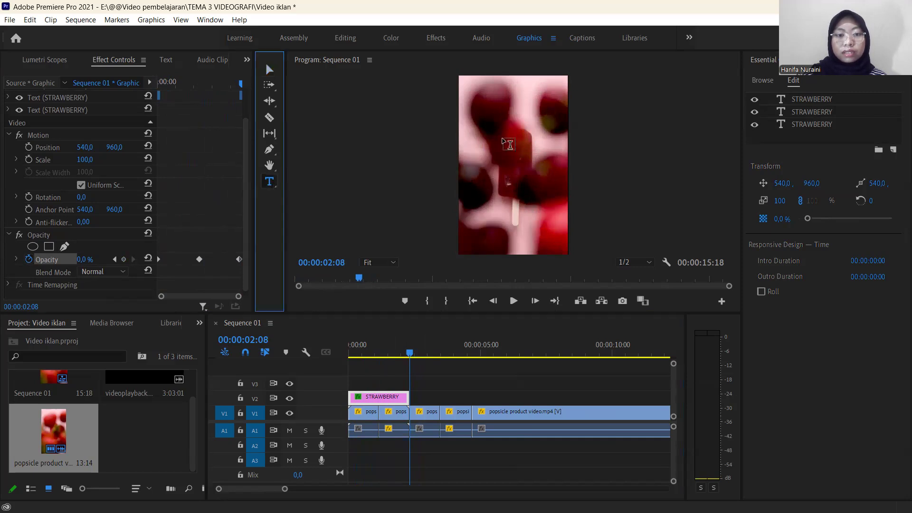
{"action": "left_click", "coordinate": [499, 148]}
{"action": "type", "text": "CHERRY"}
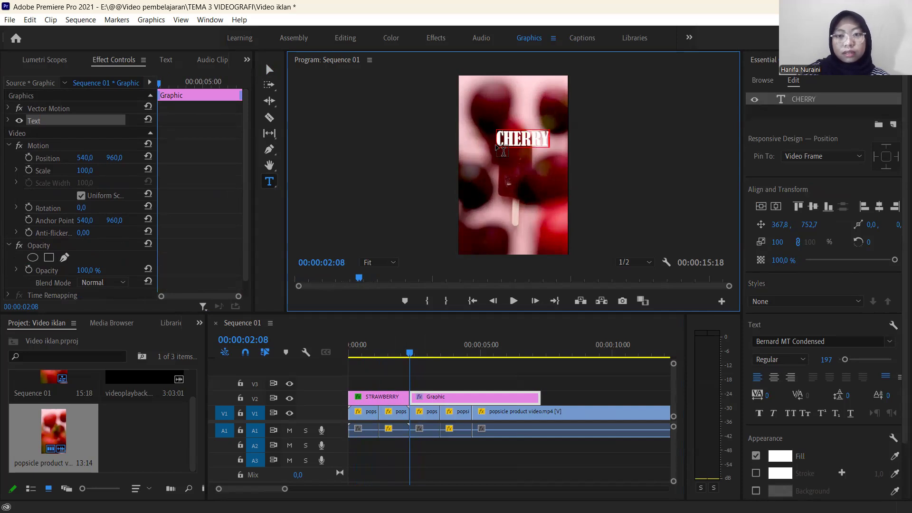
Move the CHERRY text to about 297.8, 759.7 and stack two copies below it, the lowest at a vertical position of about 1193.8.
{"action": "left_click", "coordinate": [269, 69]}
{"action": "left_click_drag", "start_coordinate": [531, 143], "coordinate": [526, 142]}
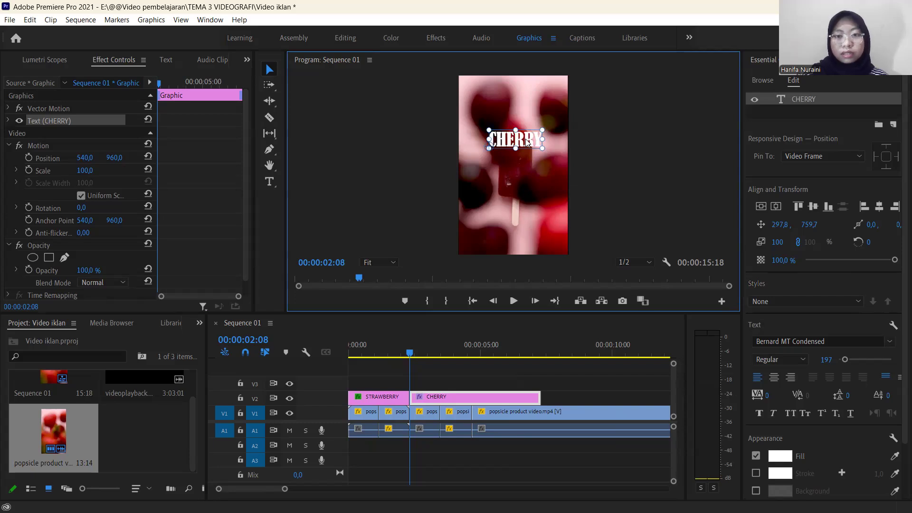
{"action": "key", "text": "ctrl+v"}
{"action": "left_click_drag", "start_coordinate": [526, 140], "coordinate": [529, 184]}
{"action": "key", "text": "ctrl+v"}
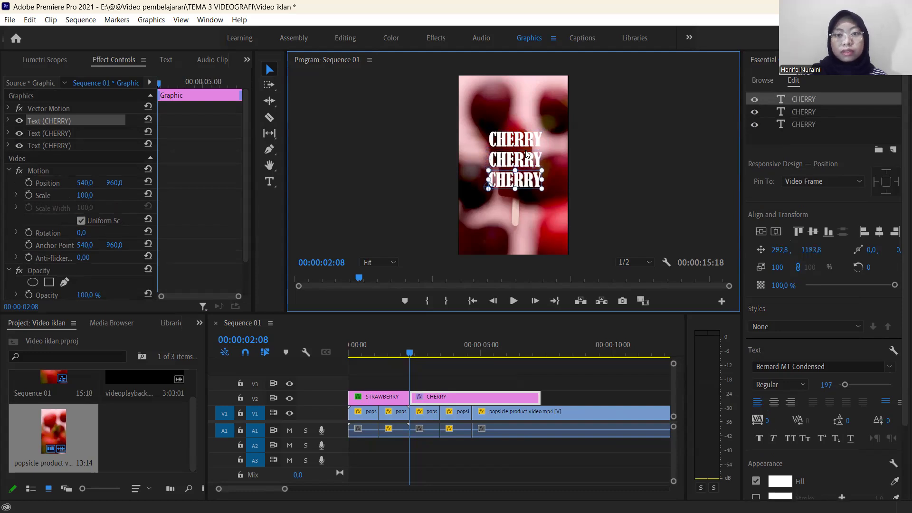
Select all three CHERRY text lines and shift them together slightly to the left.
{"action": "left_click", "coordinate": [526, 139]}
{"action": "left_click", "coordinate": [525, 164], "text": "shift"}
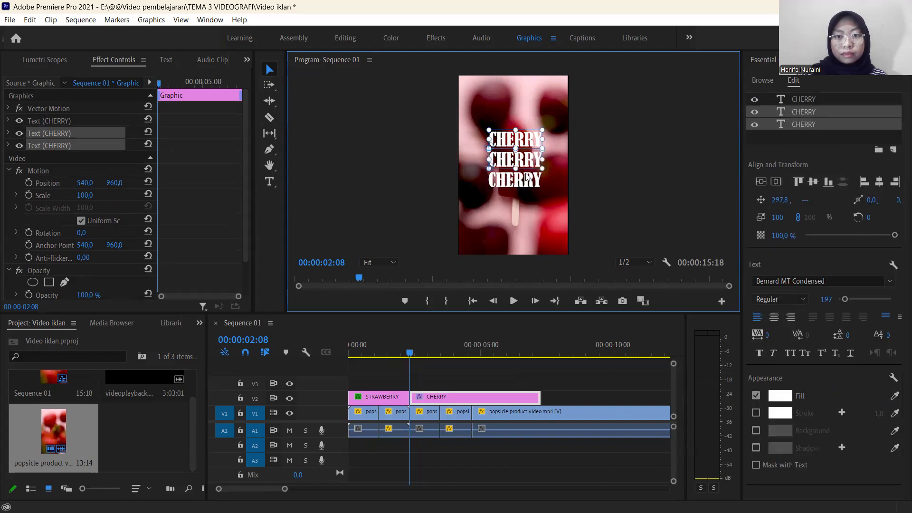
{"action": "left_click", "coordinate": [527, 182], "text": "shift"}
{"action": "left_click_drag", "start_coordinate": [529, 186], "coordinate": [527, 186]}
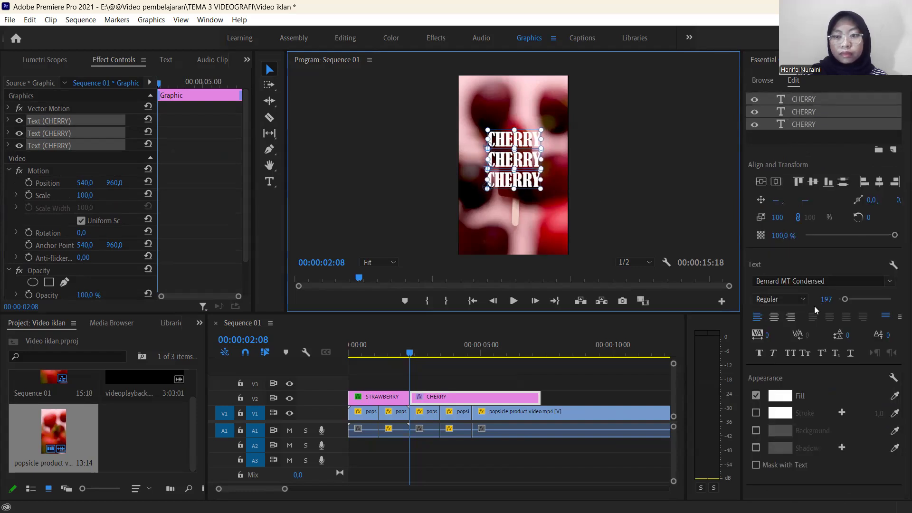
Enlarge all three CHERRY text lines to font size 230 and move them slightly left to centre them in the frame.
{"action": "left_click", "coordinate": [826, 301]}
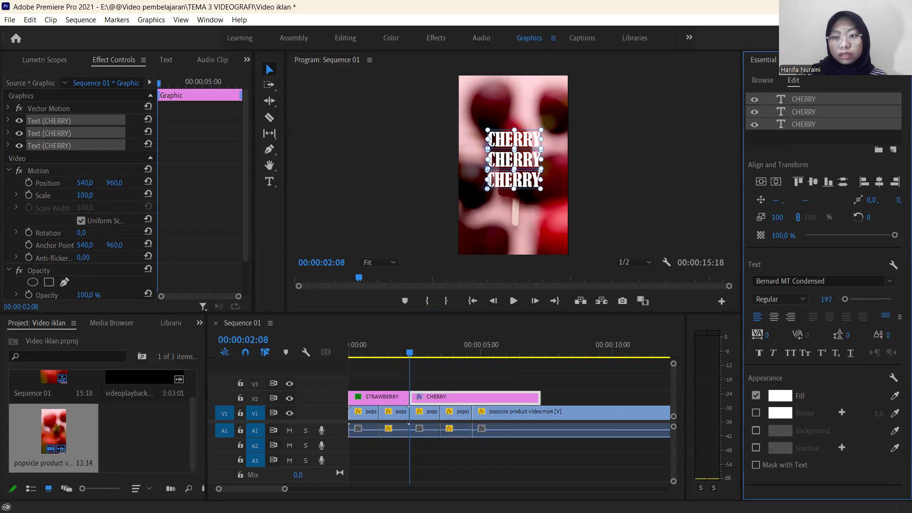
{"action": "left_click", "coordinate": [664, 170]}
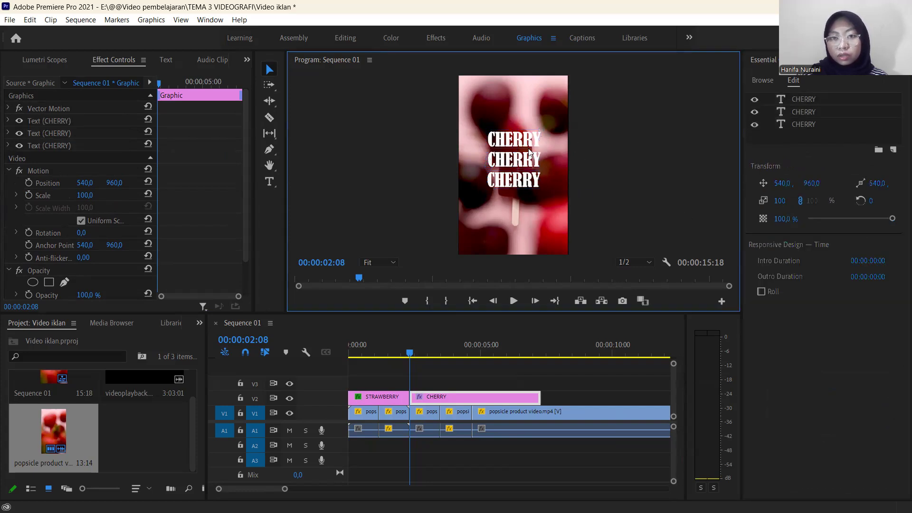
{"action": "left_click_drag", "start_coordinate": [825, 384], "coordinate": [818, 383]}
{"action": "left_click", "coordinate": [529, 164], "text": "shift"}
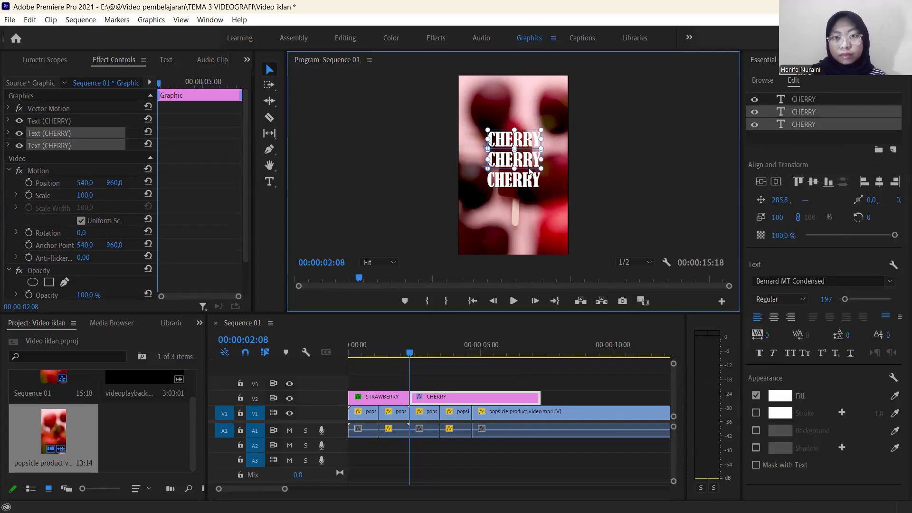
{"action": "left_click", "coordinate": [530, 179], "text": "shift"}
{"action": "left_click_drag", "start_coordinate": [827, 299], "coordinate": [842, 299]}
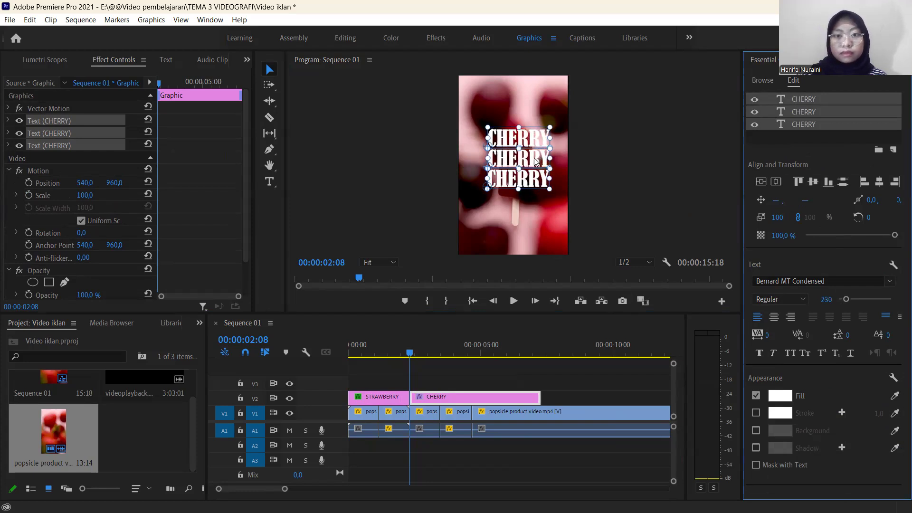
{"action": "left_click", "coordinate": [275, 71]}
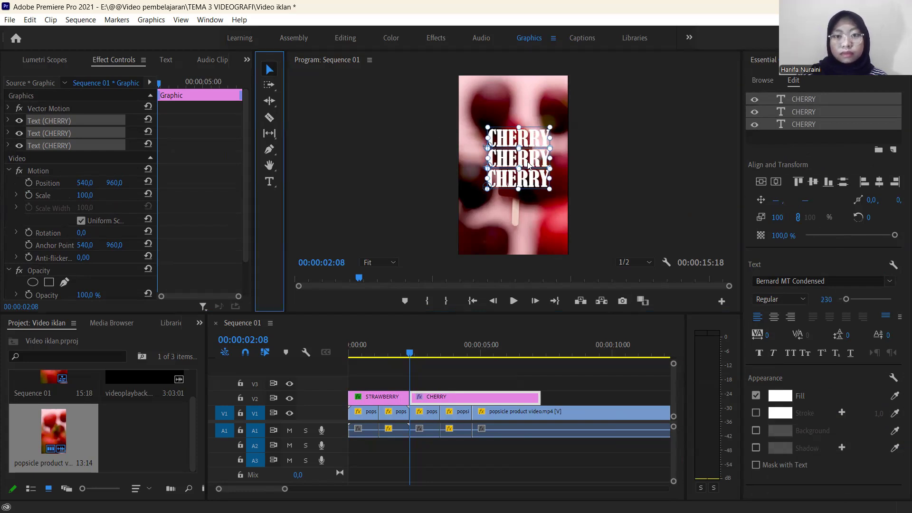
{"action": "left_click_drag", "start_coordinate": [528, 164], "coordinate": [524, 165]}
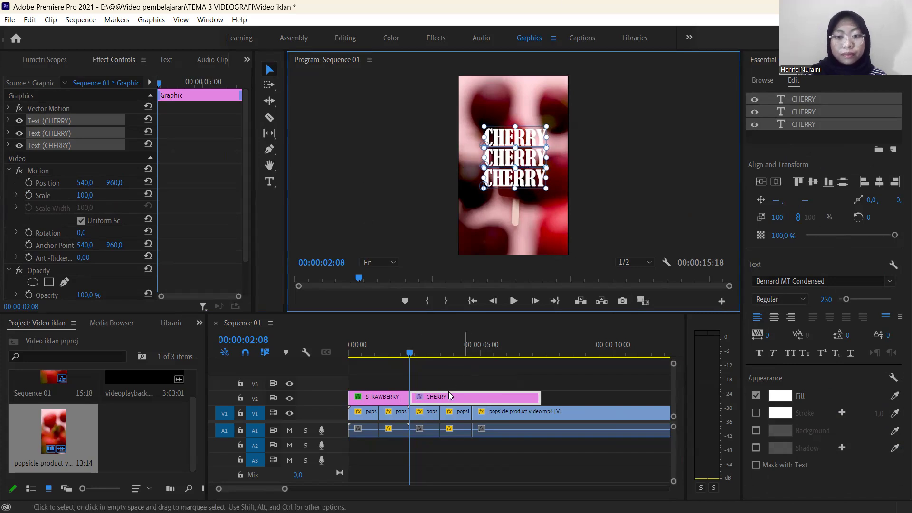
Split the CHERRY graphic on V2 at 00:00:04:17, where the reversed cherry clip ends, and delete the part after the cut.
{"action": "left_click_drag", "start_coordinate": [409, 360], "coordinate": [472, 379]}
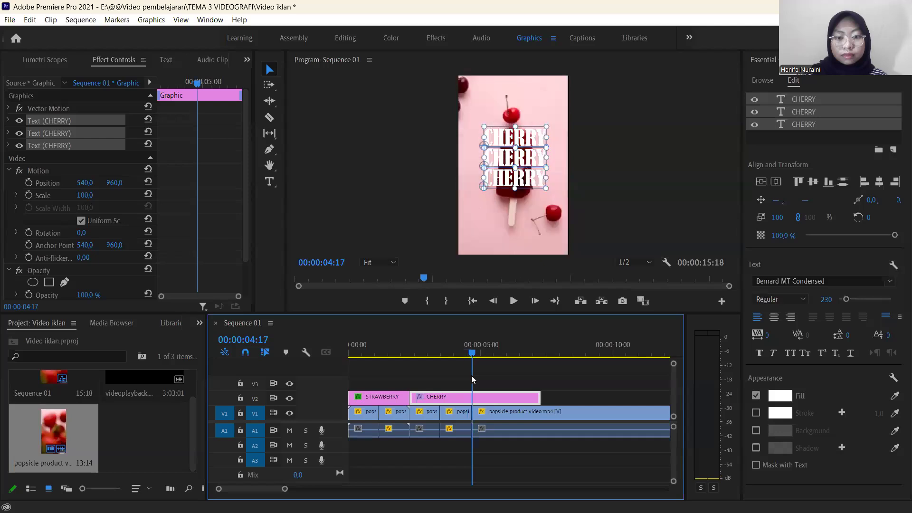
{"action": "key", "text": "c"}
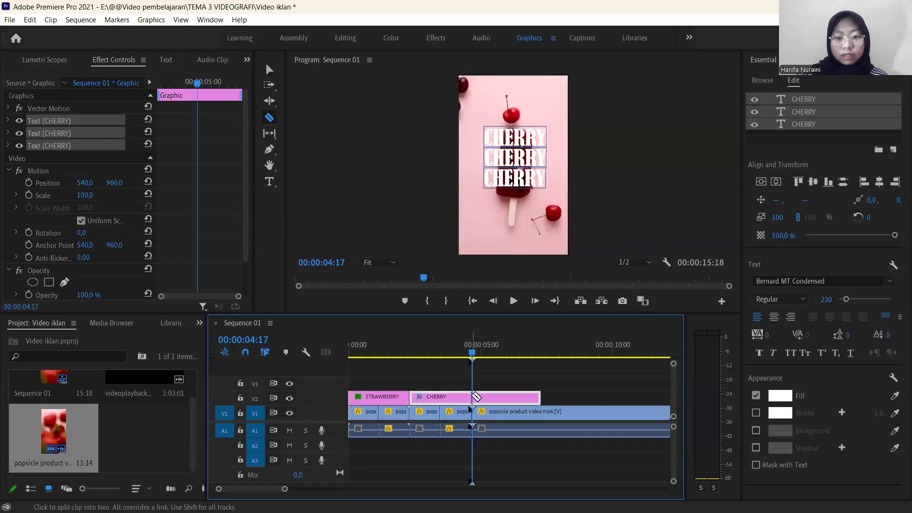
{"action": "left_click", "coordinate": [476, 396]}
{"action": "key", "text": "v"}
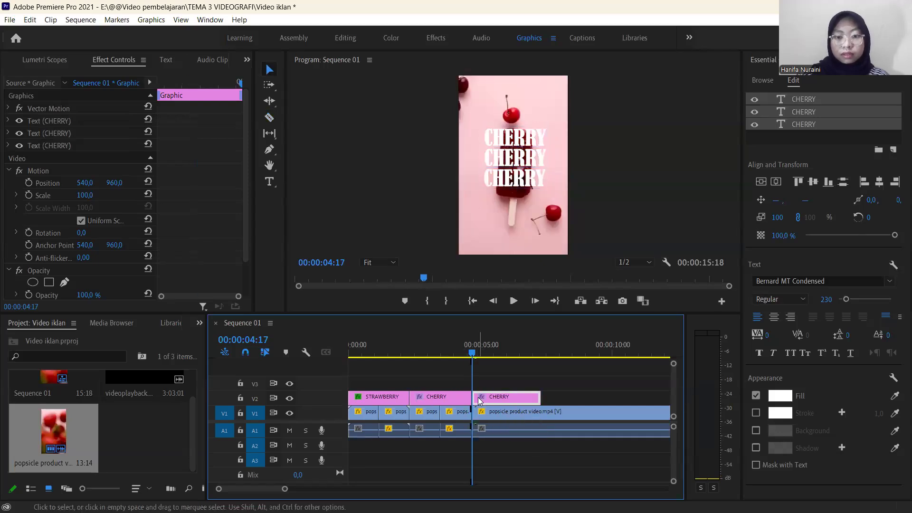
{"action": "key", "text": "Delete"}
Split the last V1 clip at 00:00:04:19, delete the short piece before the cut and close the resulting gap.
{"action": "left_click", "coordinate": [457, 357]}
{"action": "mouse_move", "coordinate": [457, 357]}
{"action": "left_mouse_down"}
{"action": "mouse_move", "coordinate": [426, 356]}
{"action": "mouse_move", "coordinate": [473, 359]}
{"action": "left_mouse_up"}
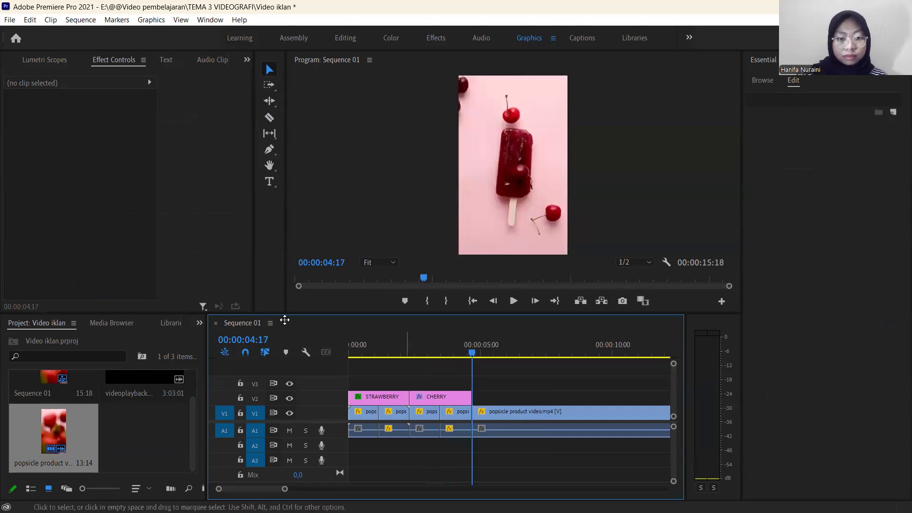
{"action": "left_click_drag", "start_coordinate": [285, 488], "coordinate": [236, 488]}
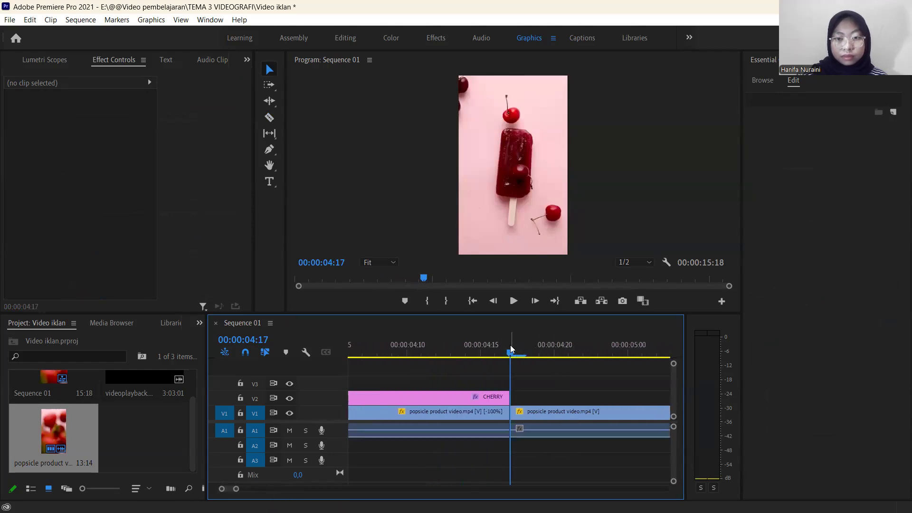
{"action": "left_click_drag", "start_coordinate": [513, 354], "coordinate": [531, 356]}
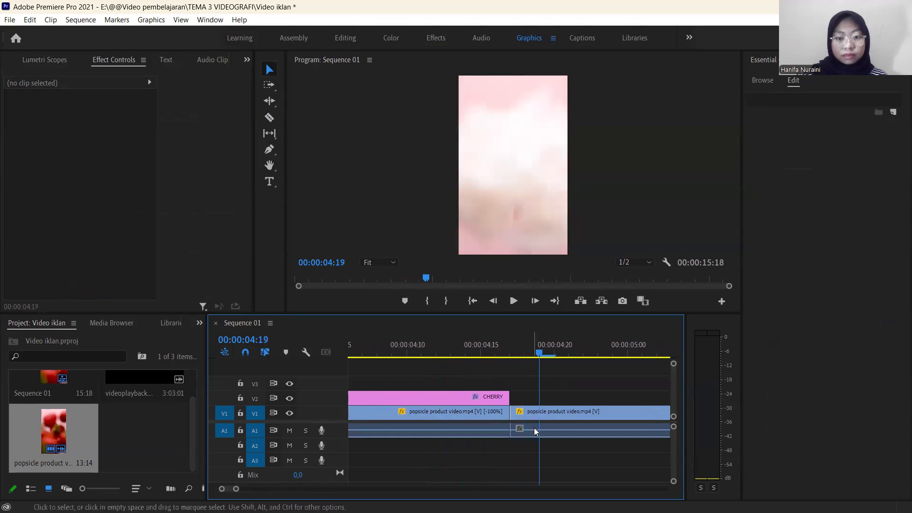
{"action": "key", "text": "c"}
{"action": "key", "text": "v"}
{"action": "left_click", "coordinate": [524, 413]}
{"action": "mouse_move", "coordinate": [536, 352]}
{"action": "left_mouse_down"}
{"action": "mouse_move", "coordinate": [509, 352]}
{"action": "mouse_move", "coordinate": [537, 358]}
{"action": "mouse_move", "coordinate": [523, 355]}
{"action": "left_mouse_up"}
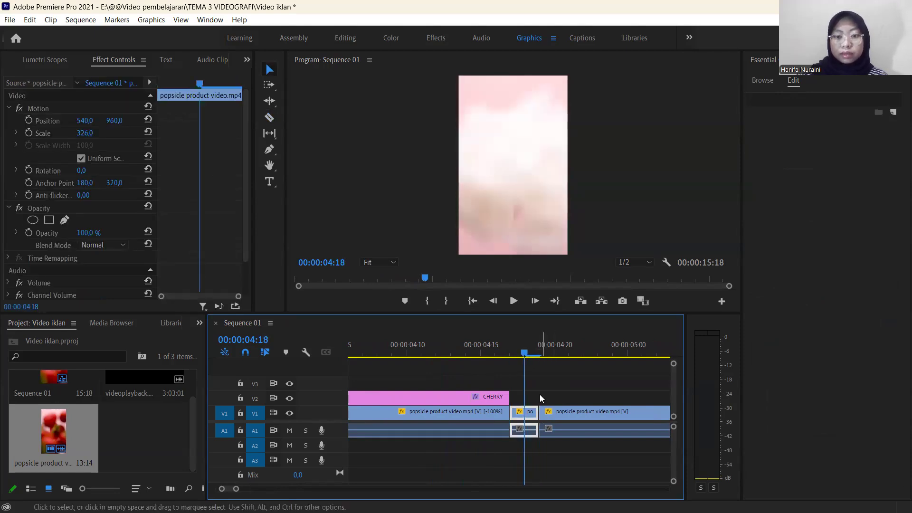
{"action": "key", "text": "Delete"}
{"action": "left_click", "coordinate": [532, 413]}
{"action": "key", "text": "Delete"}
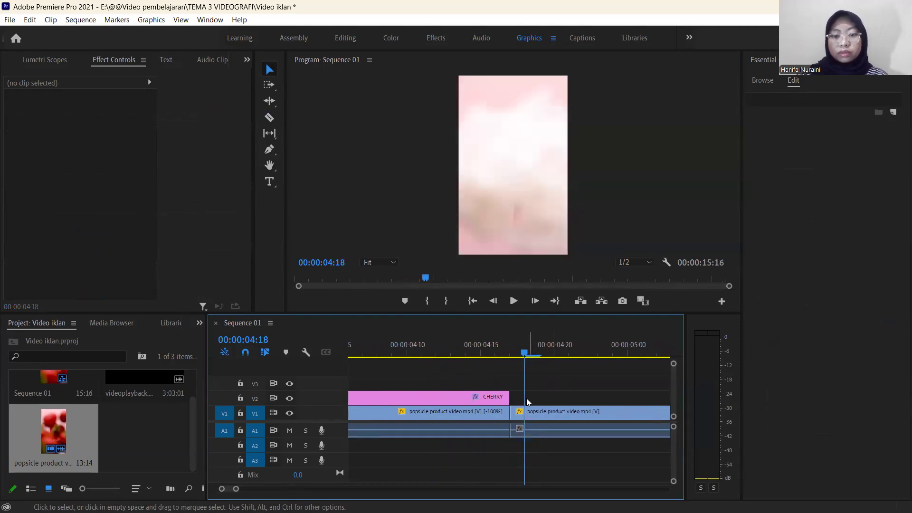
Start an opacity animation on the CHERRY graphic at 00:00:02:09 with the opacity set to 0%.
{"action": "left_click", "coordinate": [491, 399]}
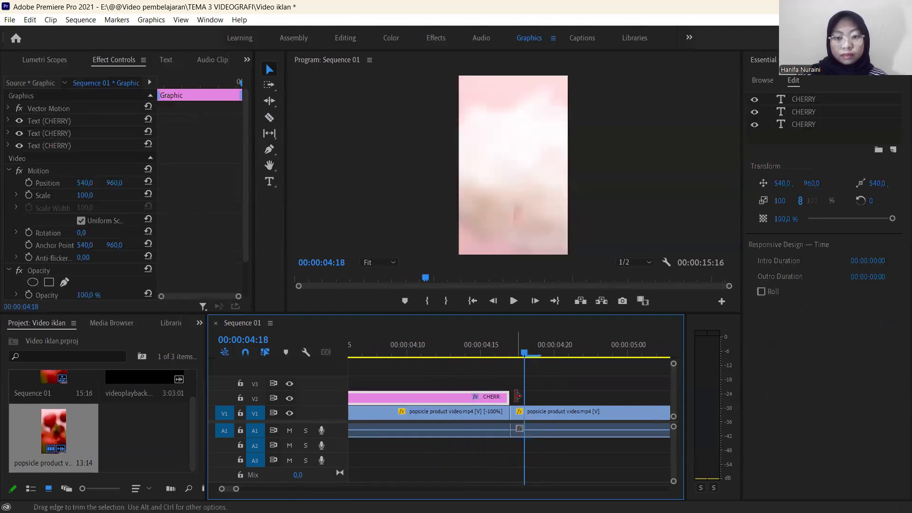
{"action": "left_click_drag", "start_coordinate": [524, 355], "coordinate": [362, 370]}
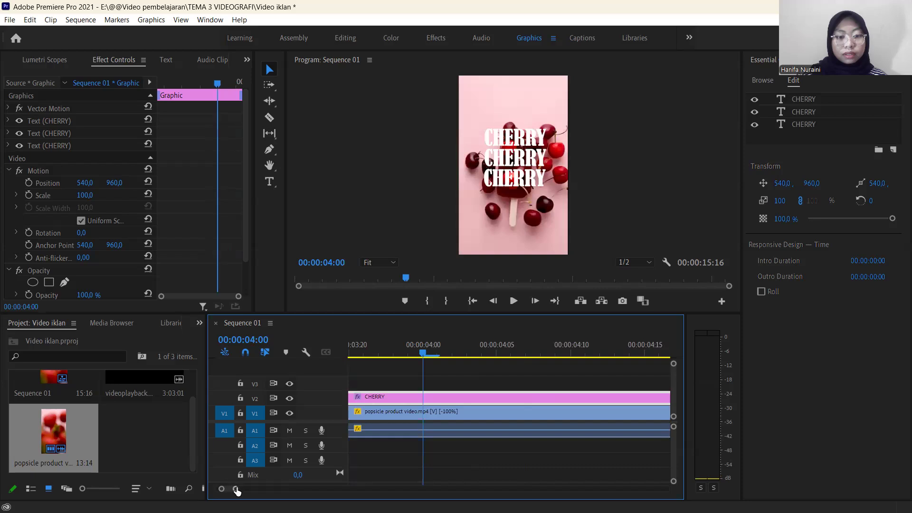
{"action": "left_click_drag", "start_coordinate": [237, 491], "coordinate": [280, 491]}
{"action": "left_click_drag", "start_coordinate": [465, 358], "coordinate": [416, 367]}
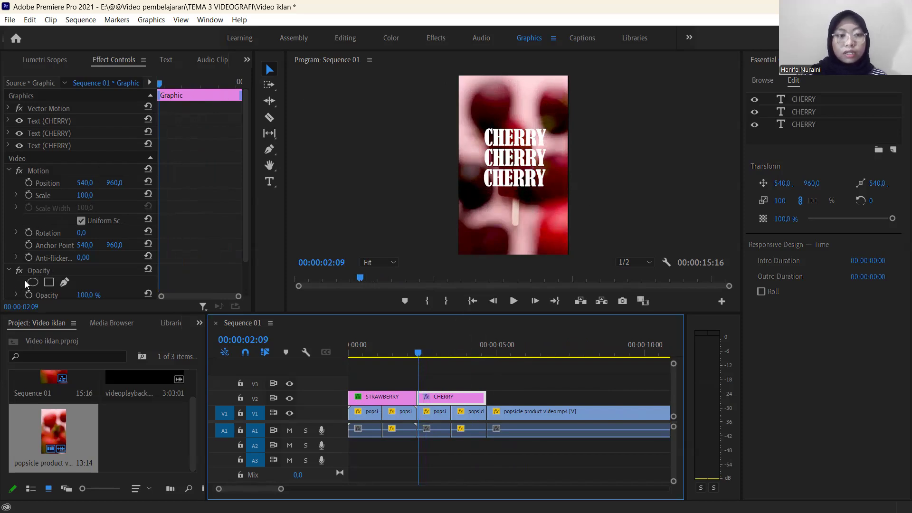
{"action": "scroll", "coordinate": [24, 271], "scroll_direction": "down", "scroll_amount": 1}
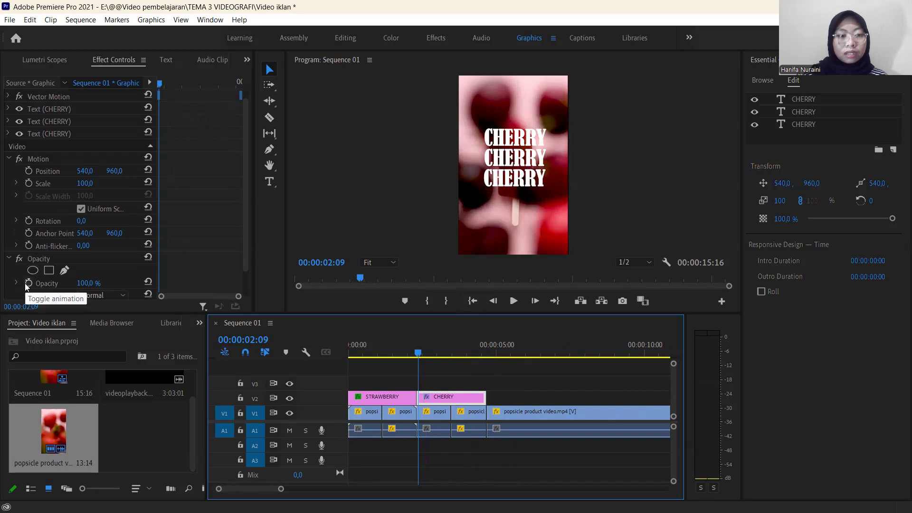
{"action": "left_click", "coordinate": [27, 283]}
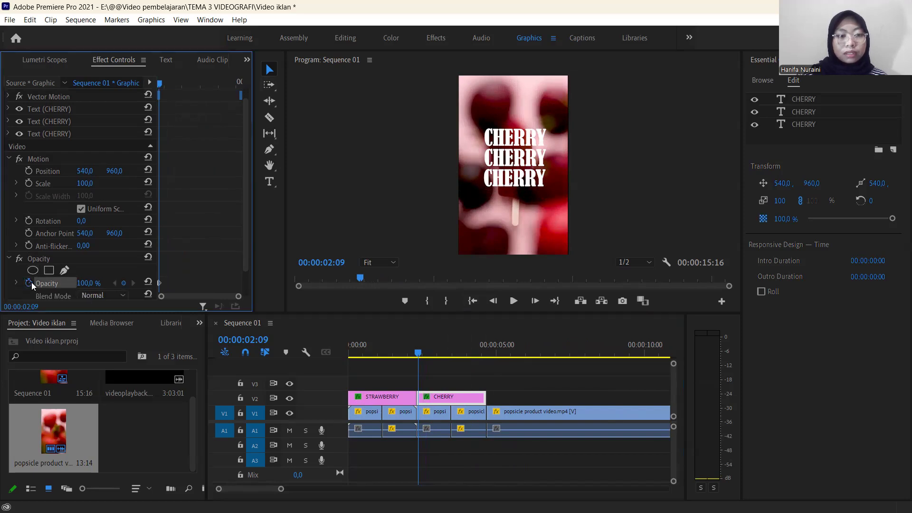
{"action": "left_click", "coordinate": [90, 284]}
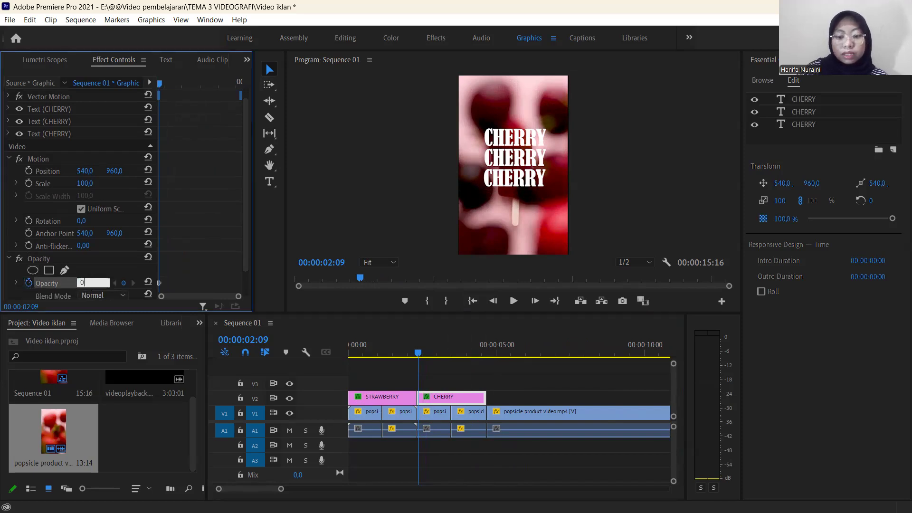
{"action": "type", "text": "0"}
{"action": "key", "text": "Return"}
Keyframe the CHERRY graphic's opacity to 100% at 00:00:03:12 and back to 0% at 00:00:04:16.
{"action": "left_click_drag", "start_coordinate": [420, 354], "coordinate": [454, 364]}
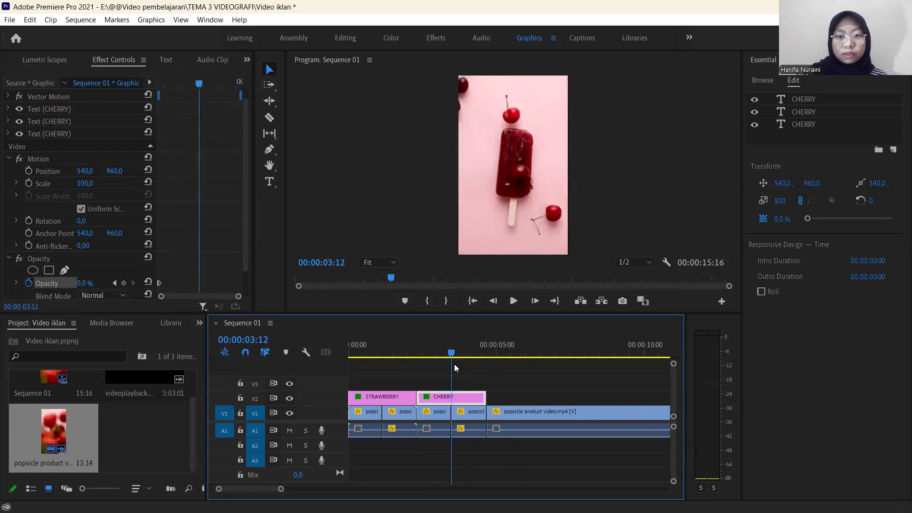
{"action": "left_click", "coordinate": [91, 284]}
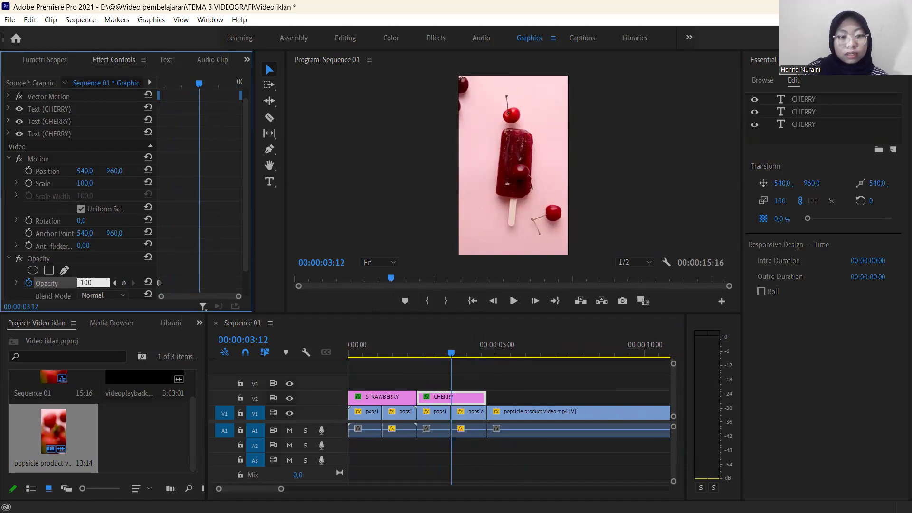
{"action": "key", "text": "Return"}
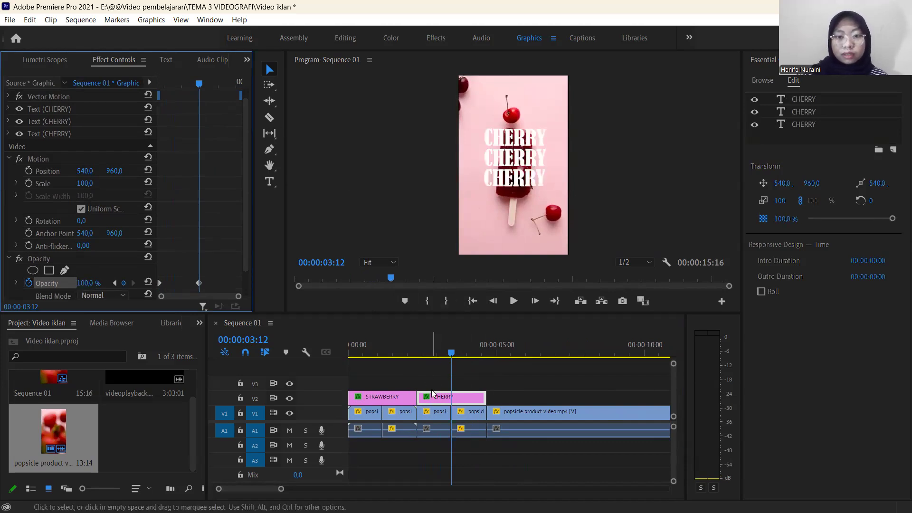
{"action": "left_click_drag", "start_coordinate": [452, 355], "coordinate": [487, 371]}
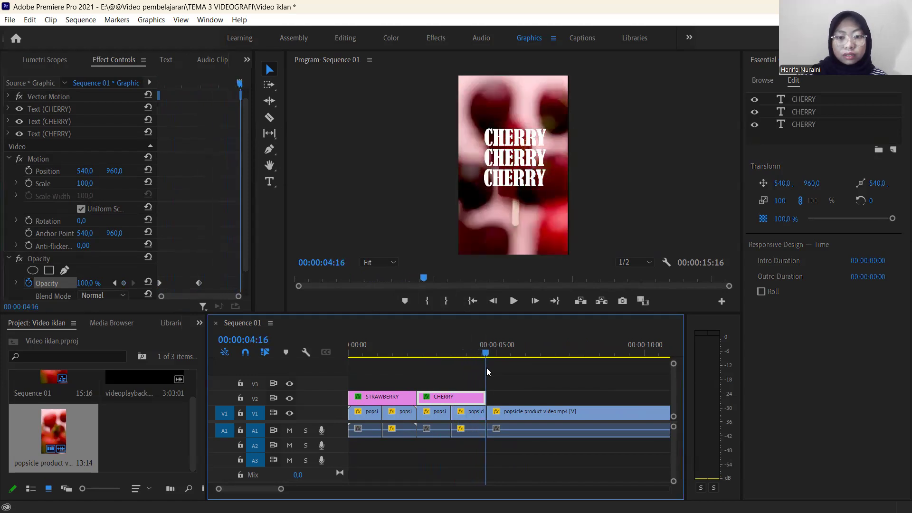
{"action": "left_click", "coordinate": [93, 283]}
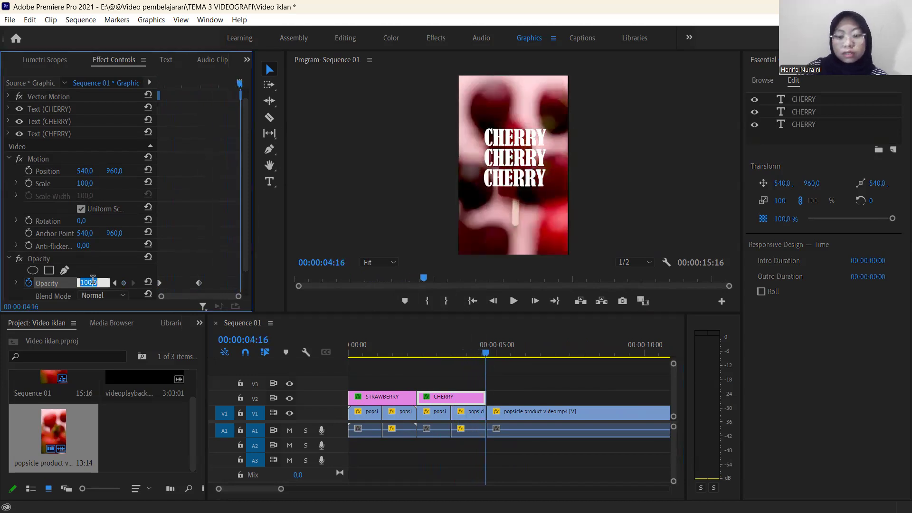
{"action": "type", "text": "0"}
{"action": "key", "text": "Return"}
{"action": "left_click_drag", "start_coordinate": [484, 356], "coordinate": [332, 368]}
{"action": "key", "text": "space"}
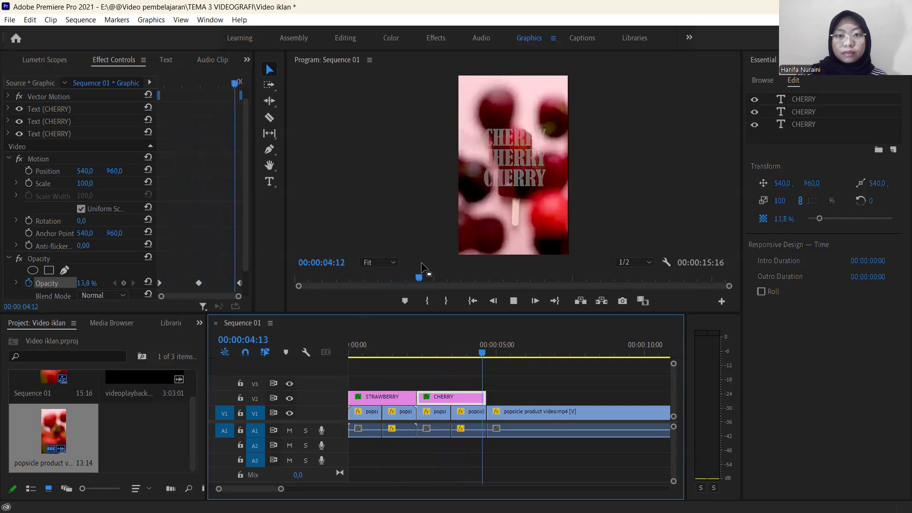
{"action": "key", "text": "space"}
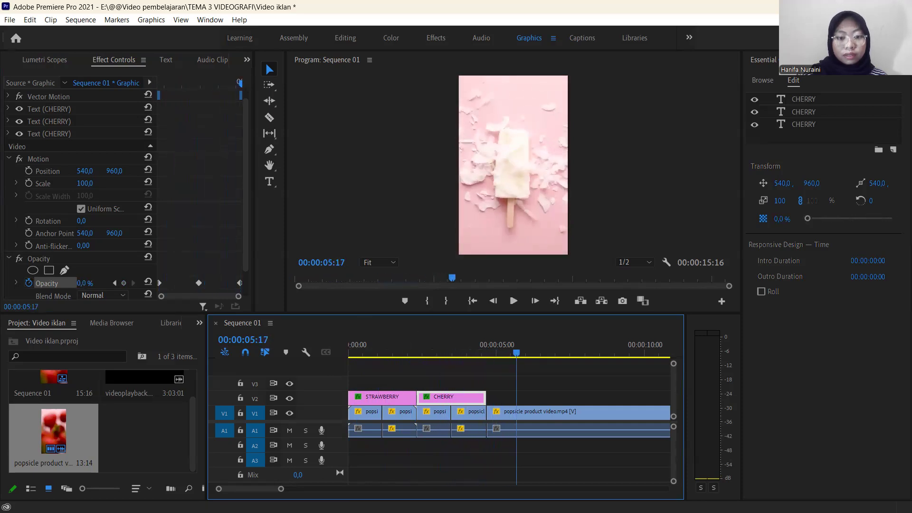
Change the fill of the uppermost STRAWBERRY text line to black, 000000.
{"action": "left_click_drag", "start_coordinate": [280, 490], "coordinate": [315, 490]}
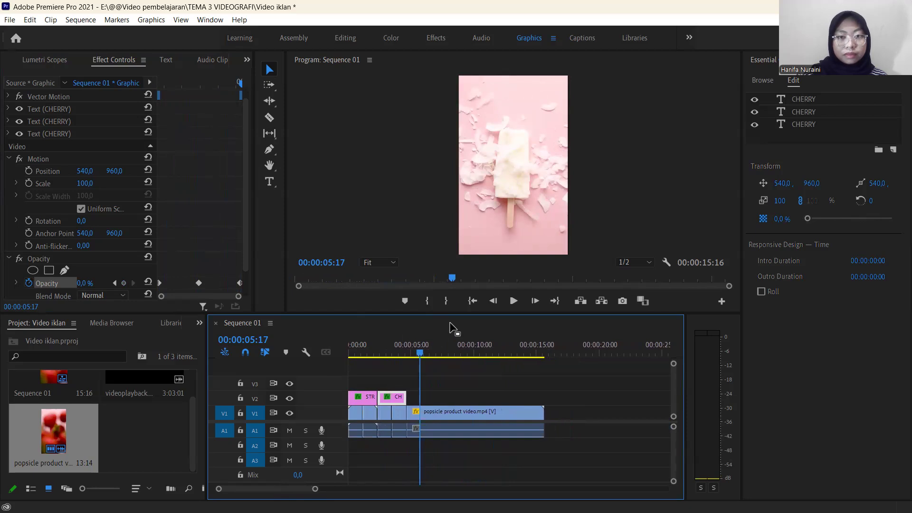
{"action": "left_click_drag", "start_coordinate": [418, 362], "coordinate": [362, 396]}
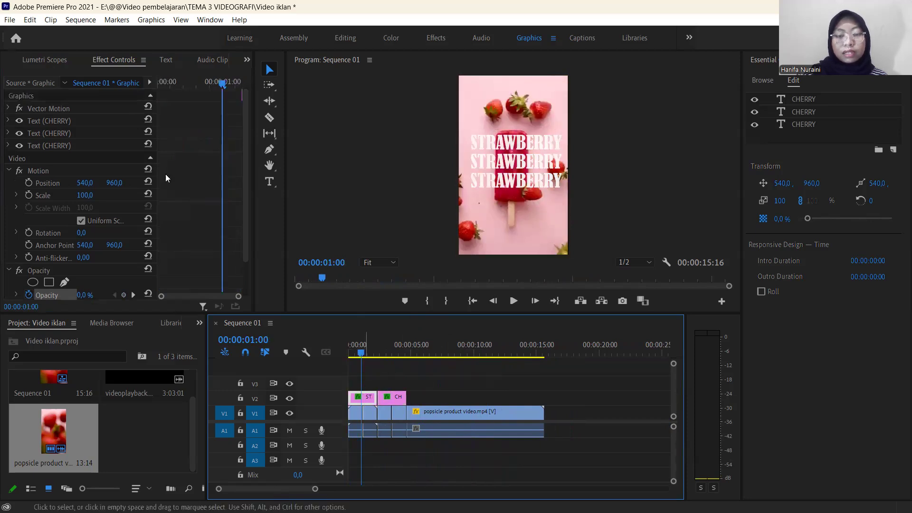
{"action": "left_click", "coordinate": [491, 164]}
{"action": "left_click", "coordinate": [523, 143]}
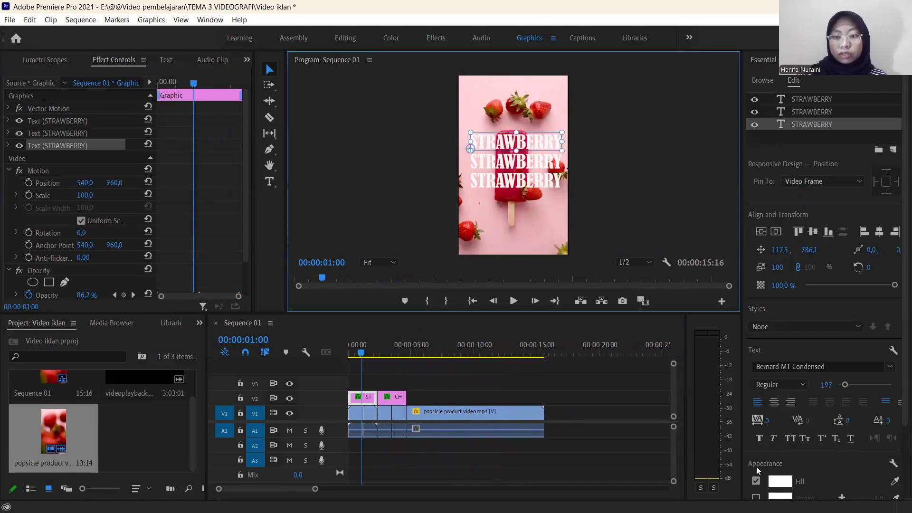
{"action": "scroll", "coordinate": [756, 467], "scroll_direction": "down", "scroll_amount": 2}
{"action": "left_click", "coordinate": [780, 412]}
{"action": "left_click", "coordinate": [780, 412]}
{"action": "left_click_drag", "start_coordinate": [444, 203], "coordinate": [459, 201]}
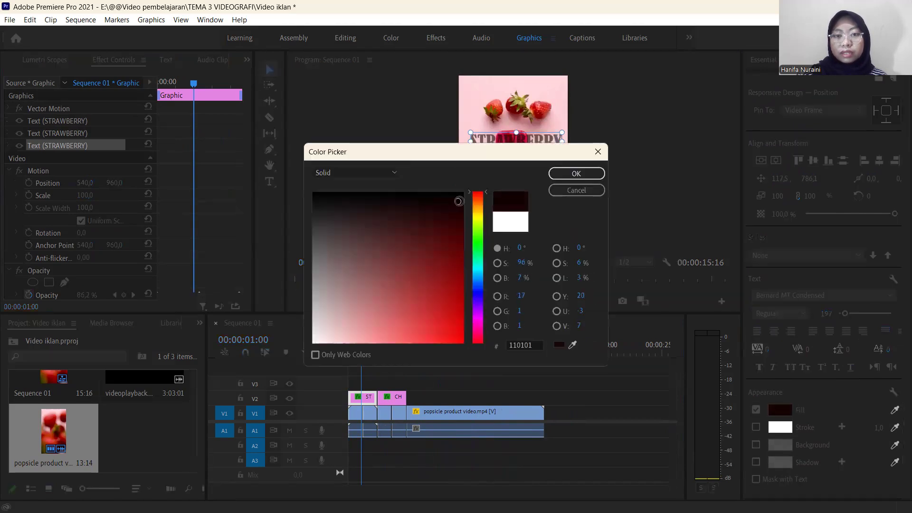
{"action": "left_click_drag", "start_coordinate": [459, 152], "coordinate": [482, 244]}
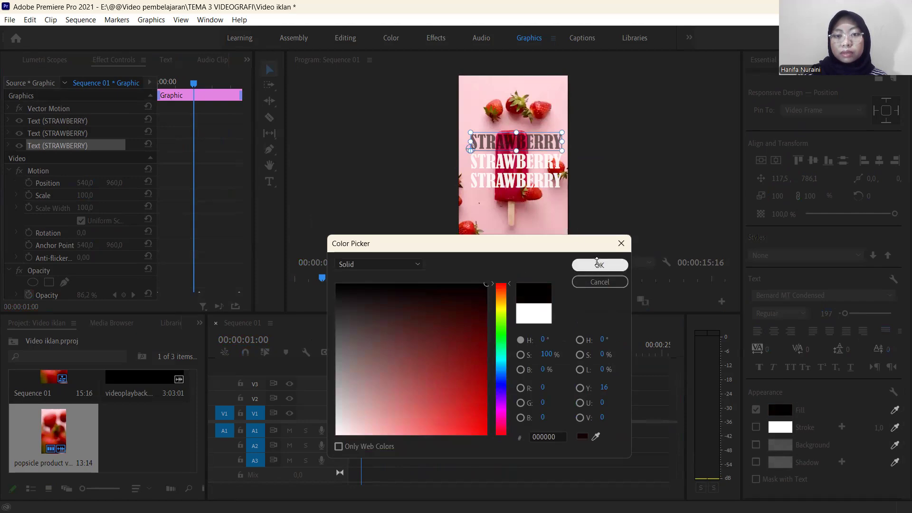
{"action": "left_click", "coordinate": [600, 265]}
Recolour the two lower STRAWBERRY text lines together with a near-black fill.
{"action": "left_click", "coordinate": [527, 163]}
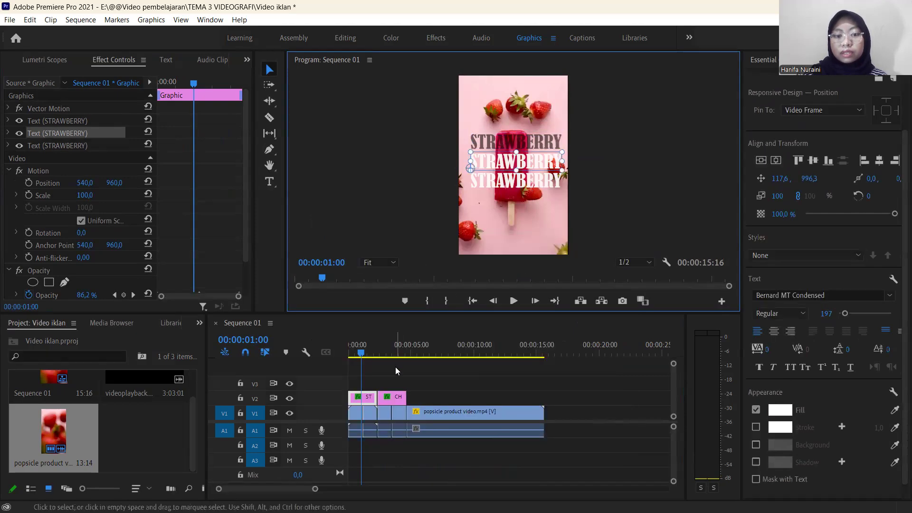
{"action": "left_click_drag", "start_coordinate": [356, 357], "coordinate": [335, 357]}
{"action": "key", "text": "space"}
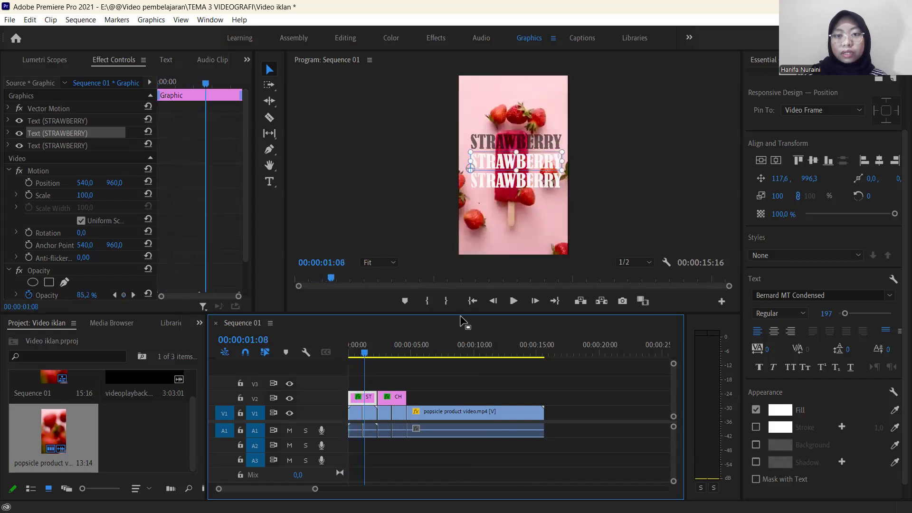
{"action": "left_click", "coordinate": [534, 186], "text": "shift"}
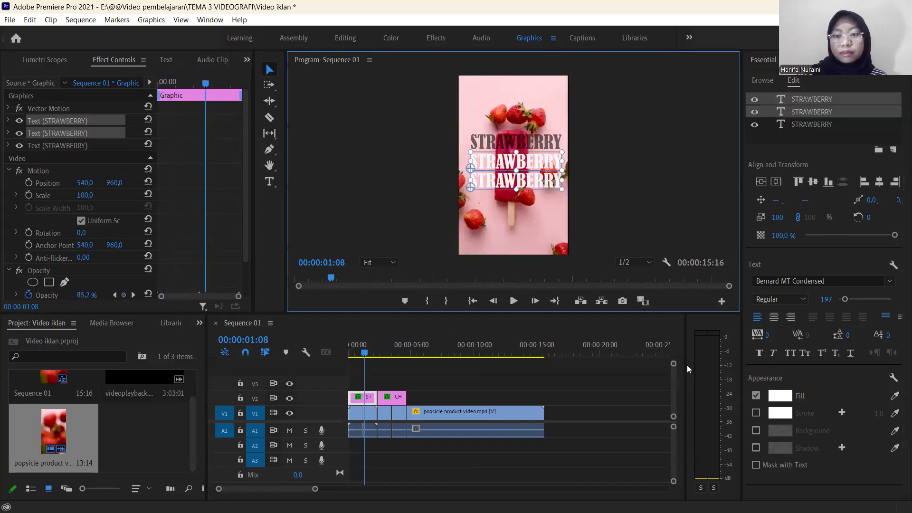
{"action": "left_click", "coordinate": [780, 396]}
{"action": "left_click", "coordinate": [485, 287]}
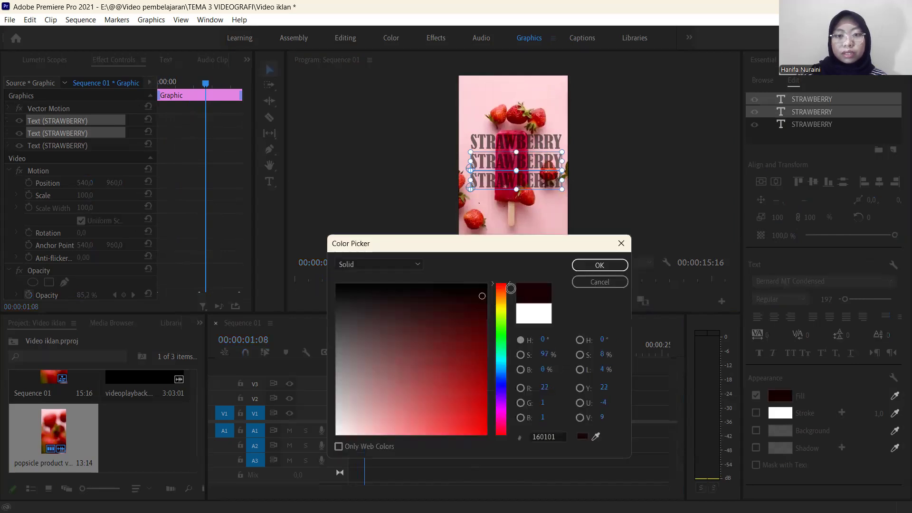
{"action": "left_click", "coordinate": [599, 265]}
Select all three CHERRY text lines and change their fill to the near-black colour 040000.
{"action": "left_click", "coordinate": [372, 355]}
{"action": "left_click_drag", "start_coordinate": [372, 356], "coordinate": [380, 359]}
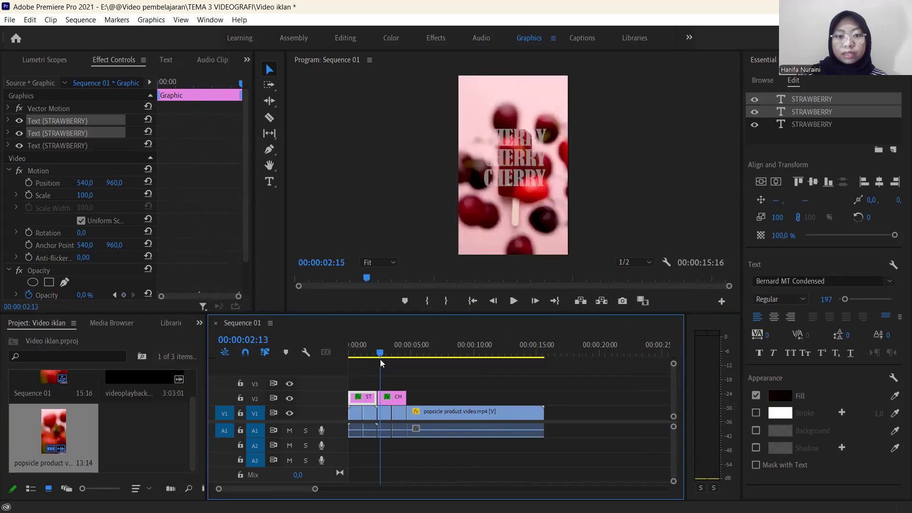
{"action": "left_click", "coordinate": [391, 396]}
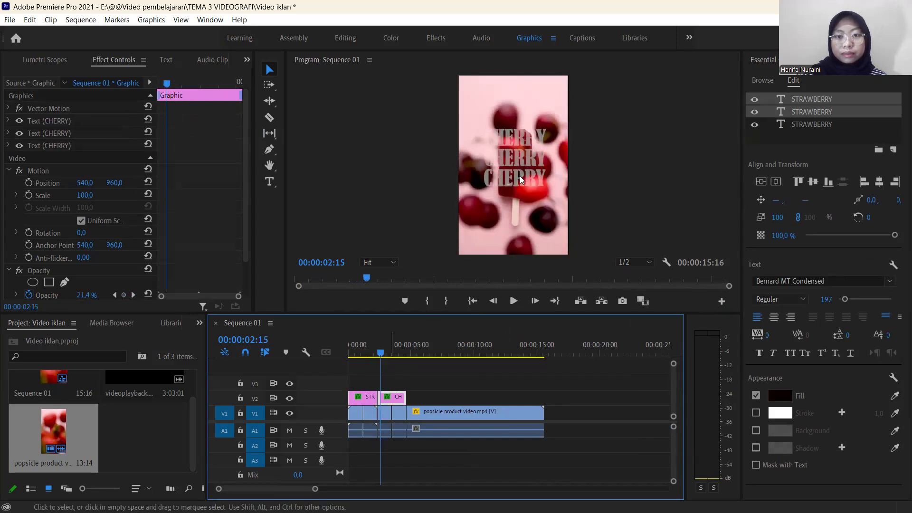
{"action": "left_click", "coordinate": [521, 141]}
{"action": "left_click", "coordinate": [523, 160], "text": "shift"}
{"action": "left_click", "coordinate": [524, 175], "text": "shift"}
{"action": "left_click", "coordinate": [779, 398]}
{"action": "left_click", "coordinate": [485, 285]}
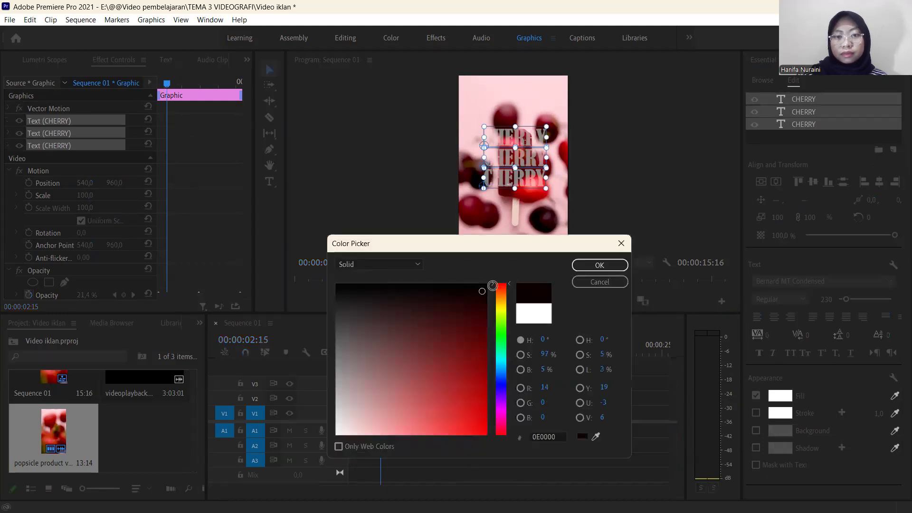
{"action": "left_click", "coordinate": [587, 266]}
Play the sequence from the start to check the dark titles, and look through the footage after the CHERRY section.
{"action": "key", "text": "space"}
{"action": "key", "text": "space"}
{"action": "left_click", "coordinate": [346, 365]}
{"action": "key", "text": "Home"}
{"action": "key", "text": "space"}
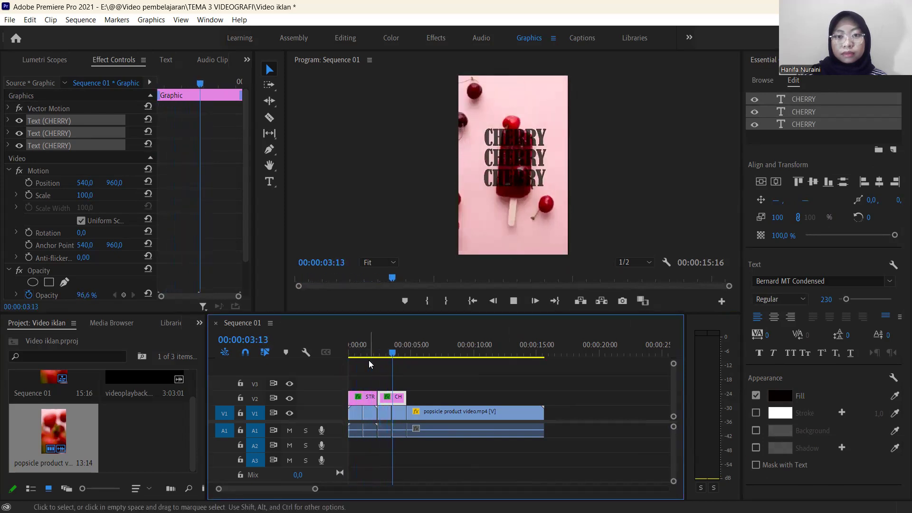
{"action": "left_click", "coordinate": [390, 363]}
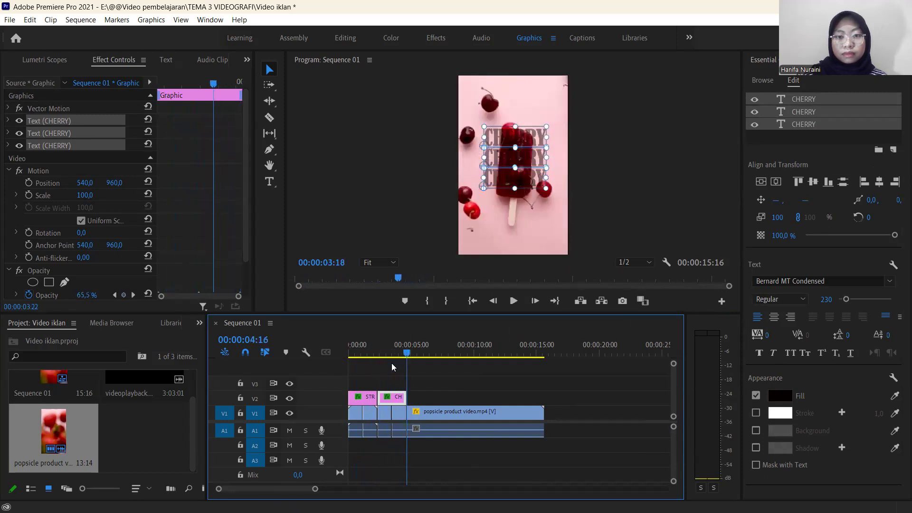
{"action": "left_click_drag", "start_coordinate": [389, 363], "coordinate": [485, 392]}
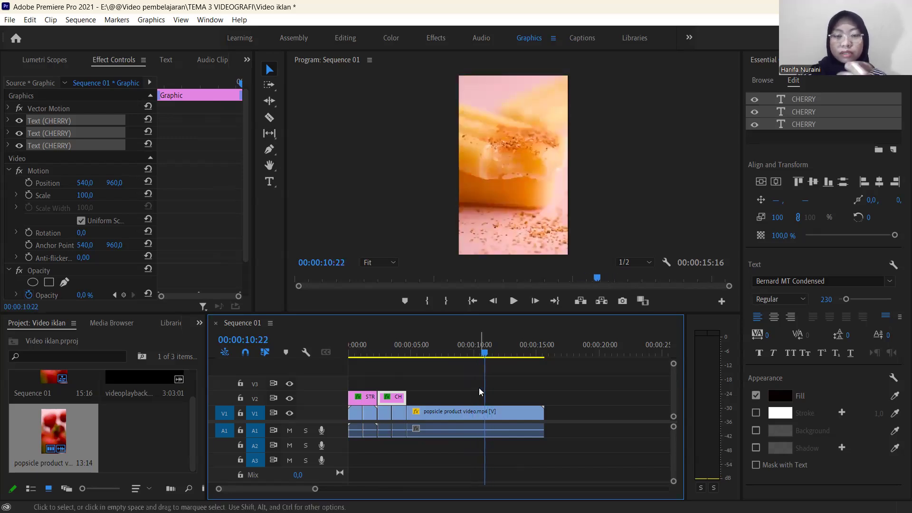
{"action": "left_click", "coordinate": [470, 356]}
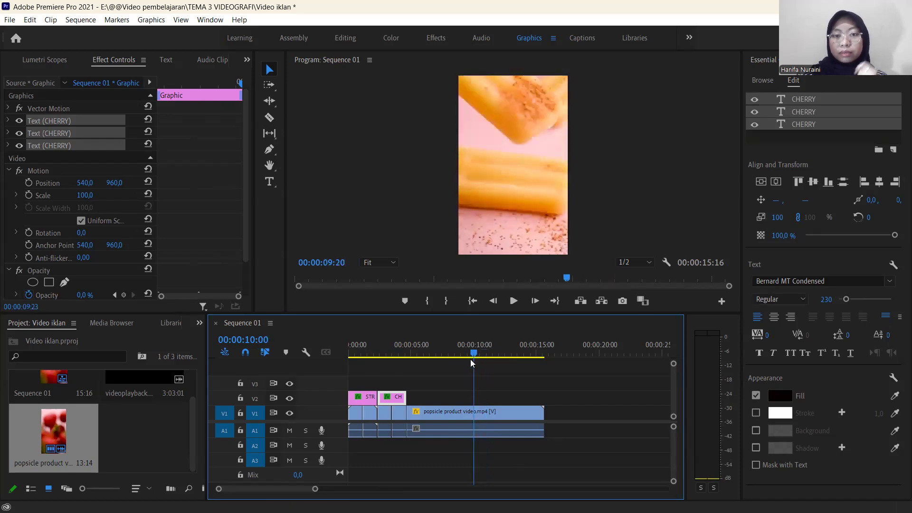
{"action": "mouse_move", "coordinate": [472, 363]}
{"action": "left_mouse_down"}
{"action": "mouse_move", "coordinate": [498, 368]}
{"action": "mouse_move", "coordinate": [467, 360]}
{"action": "mouse_move", "coordinate": [464, 372]}
{"action": "left_mouse_up"}
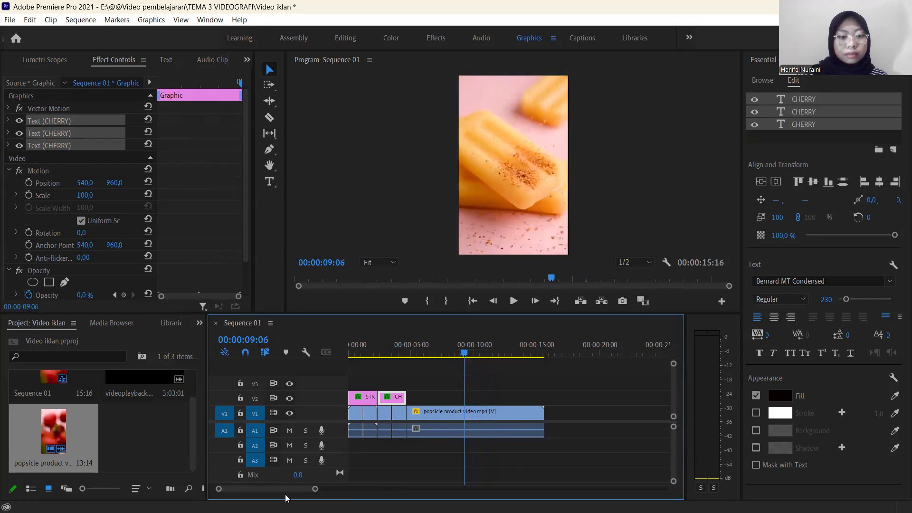
Split the popsicle video clip after the CHERRY section at 00:00:09:06 and again at 00:00:11:06.
{"action": "left_click_drag", "start_coordinate": [313, 490], "coordinate": [281, 489]}
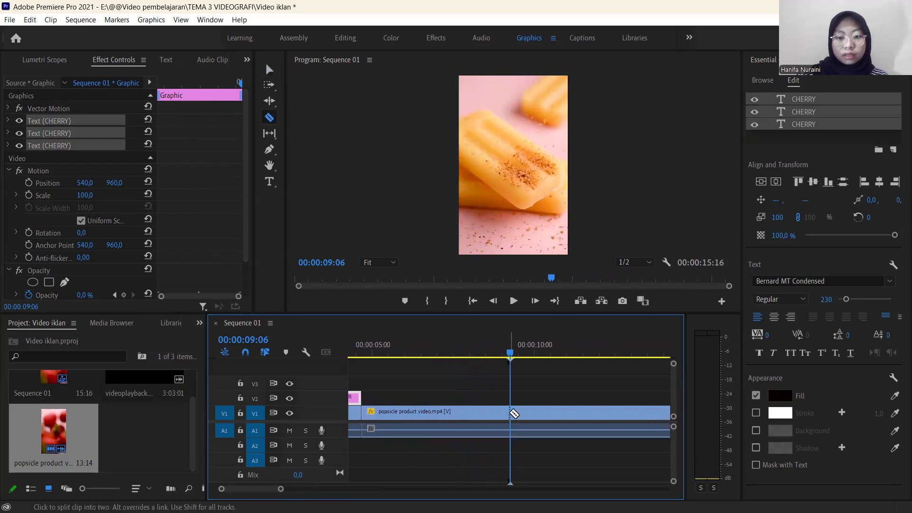
{"action": "key", "text": "v"}
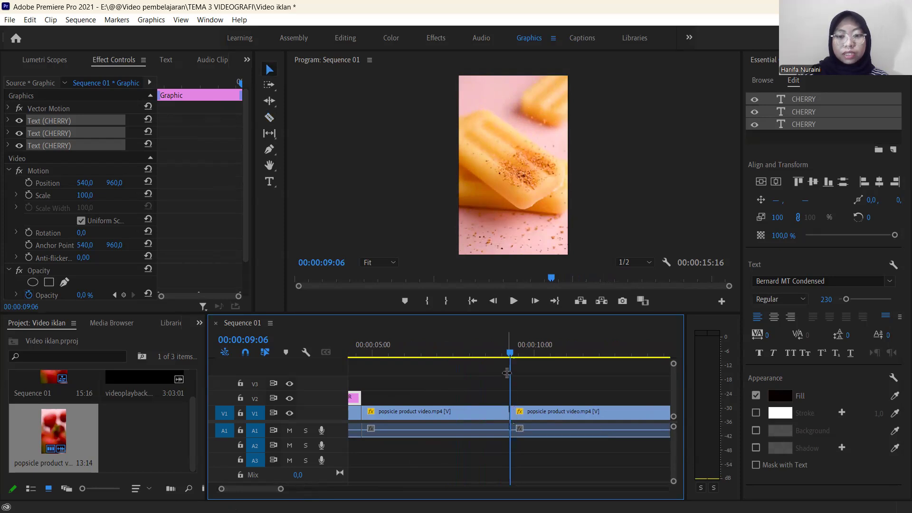
{"action": "key", "text": "space"}
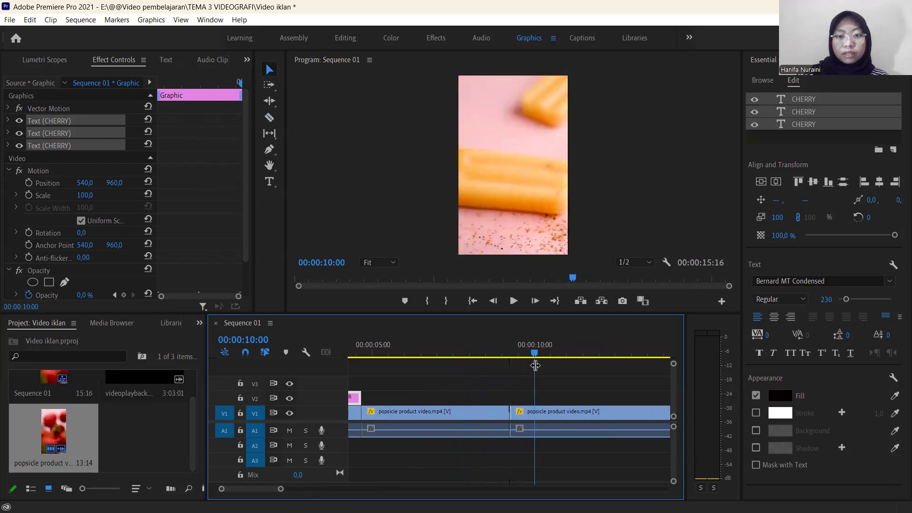
{"action": "key", "text": "space"}
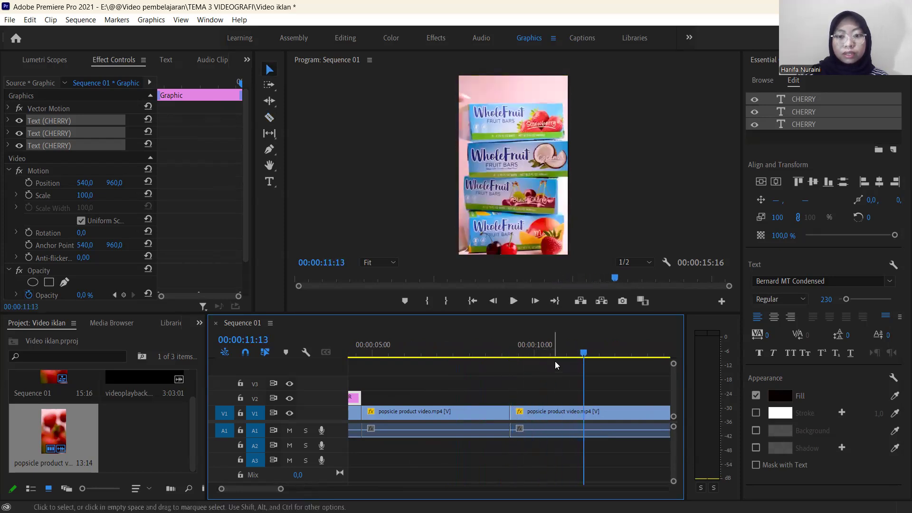
{"action": "left_click_drag", "start_coordinate": [584, 357], "coordinate": [574, 357]}
{"action": "key", "text": "c"}
{"action": "key", "text": "v"}
Move the final packaging clip about two seconds later in the sequence to open a gap before it.
{"action": "left_click_drag", "start_coordinate": [280, 489], "coordinate": [299, 489]}
{"action": "left_click", "coordinate": [565, 420]}
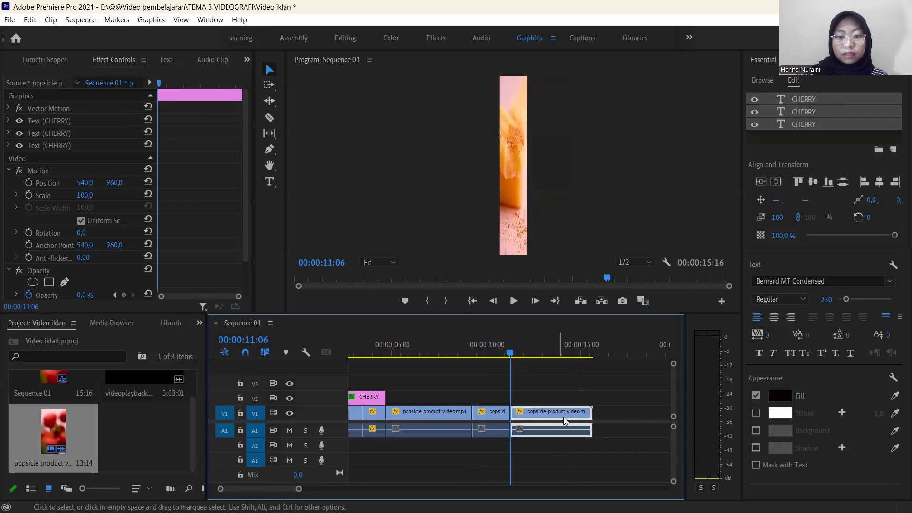
{"action": "left_click_drag", "start_coordinate": [584, 420], "coordinate": [601, 422]}
Duplicate the short bitten-popsicle clip directly after itself, in the gap before the packaging clip.
{"action": "left_click", "coordinate": [481, 414]}
{"action": "left_click", "coordinate": [500, 409]}
{"action": "left_click", "coordinate": [502, 355]}
{"action": "left_click_drag", "start_coordinate": [502, 357], "coordinate": [500, 356]}
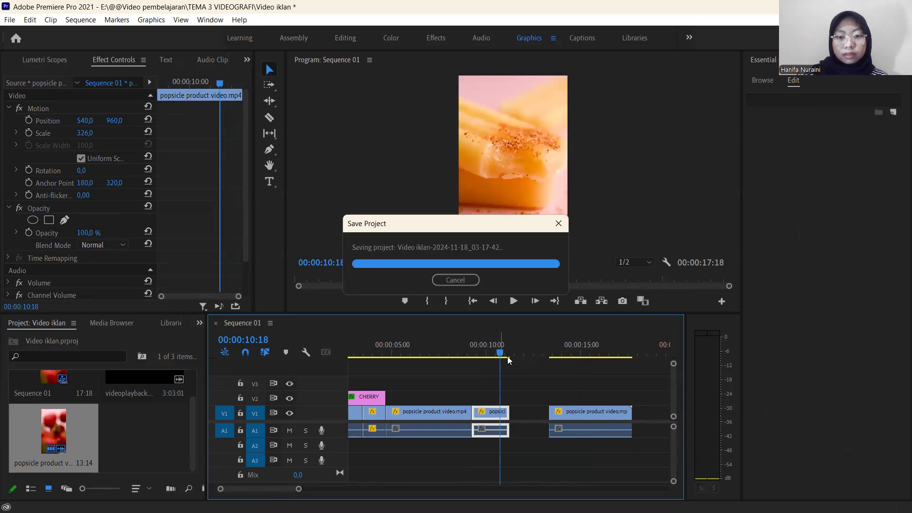
{"action": "left_click", "coordinate": [510, 357]}
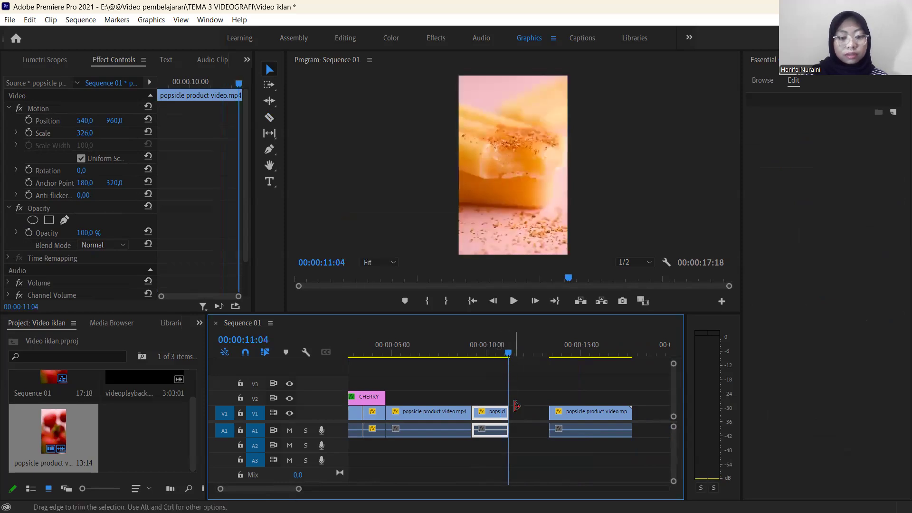
{"action": "key", "text": "ctrl+v"}
Play the duplicated bite clip, and set it to reverse speed at 100 %.
{"action": "left_click_drag", "start_coordinate": [546, 354], "coordinate": [482, 364]}
{"action": "key", "text": "space"}
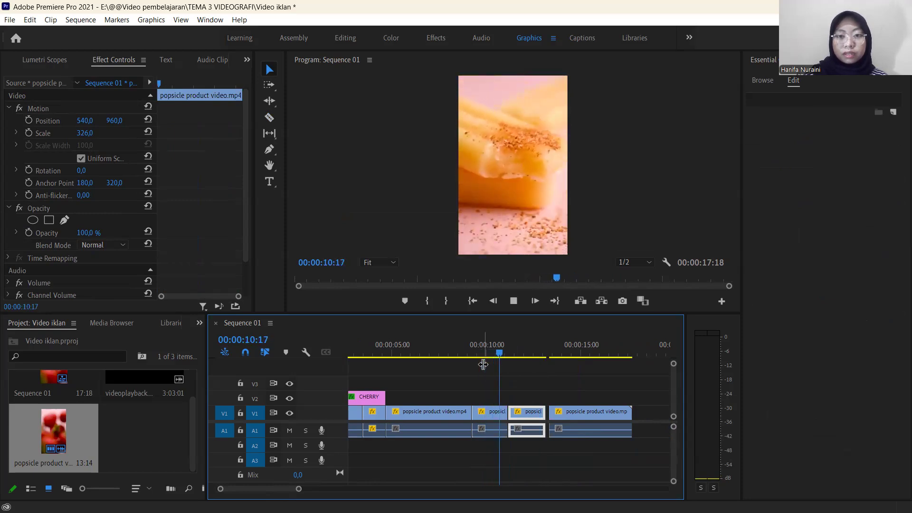
{"action": "key", "text": "space"}
{"action": "left_click_drag", "start_coordinate": [539, 355], "coordinate": [527, 357]}
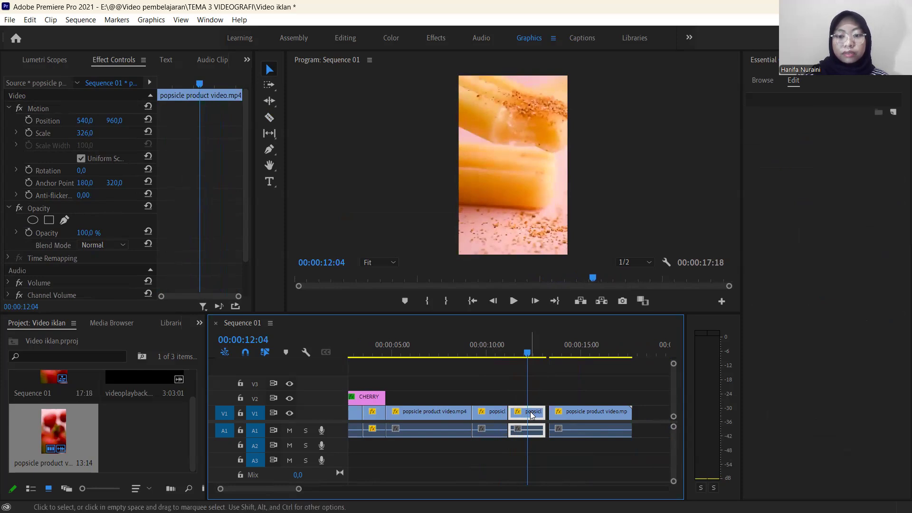
{"action": "right_click", "coordinate": [533, 415]}
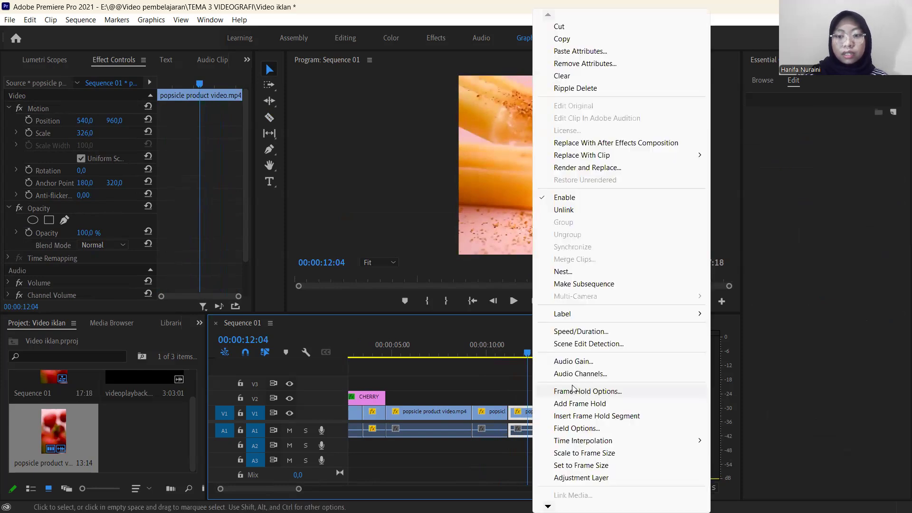
{"action": "left_click", "coordinate": [578, 335]}
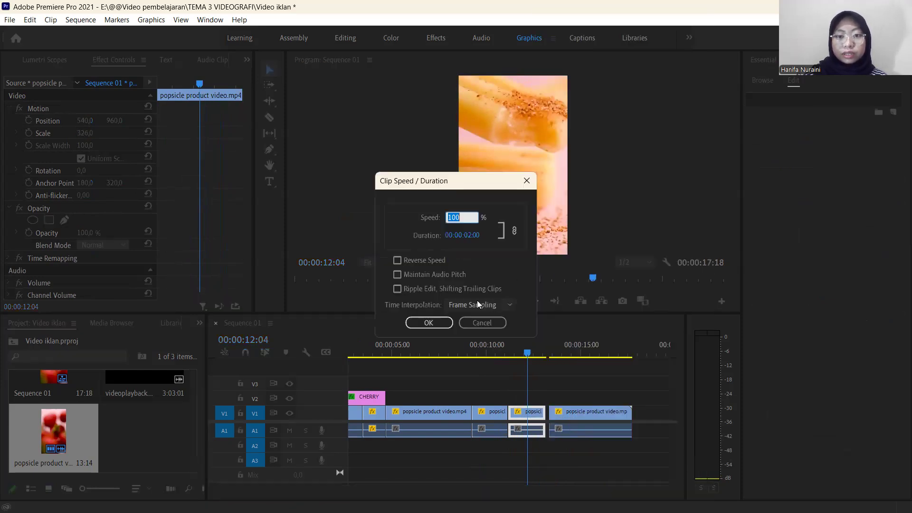
{"action": "left_click", "coordinate": [398, 261]}
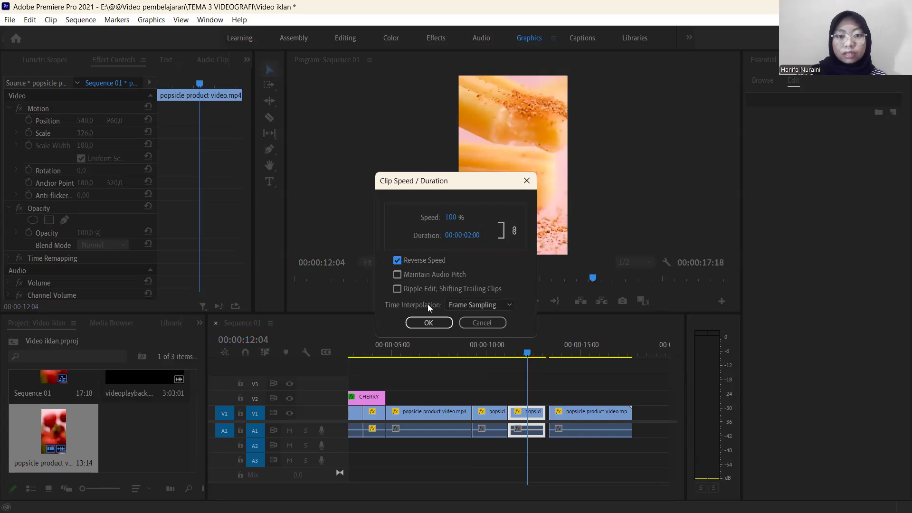
{"action": "left_click", "coordinate": [435, 323]}
Play the forward and reversed bite clips repeatedly to check how they run together.
{"action": "left_click_drag", "start_coordinate": [526, 358], "coordinate": [489, 358]}
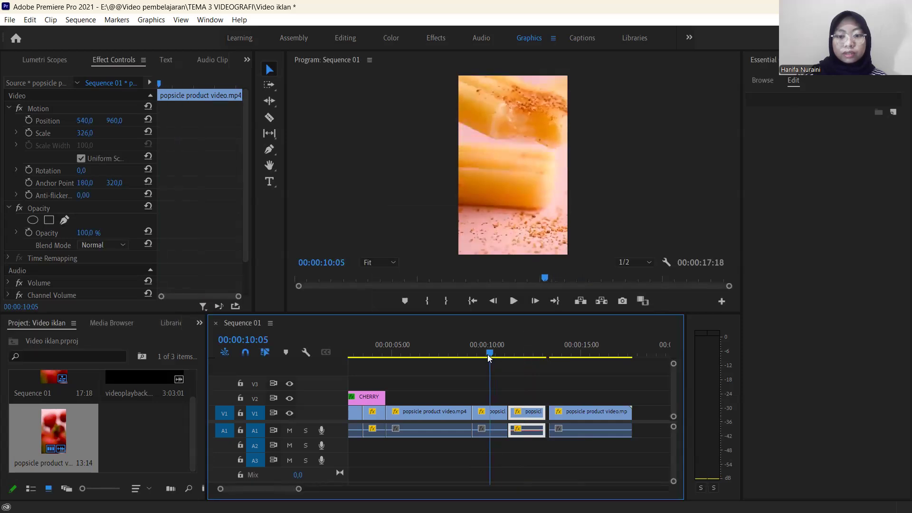
{"action": "key", "text": "space"}
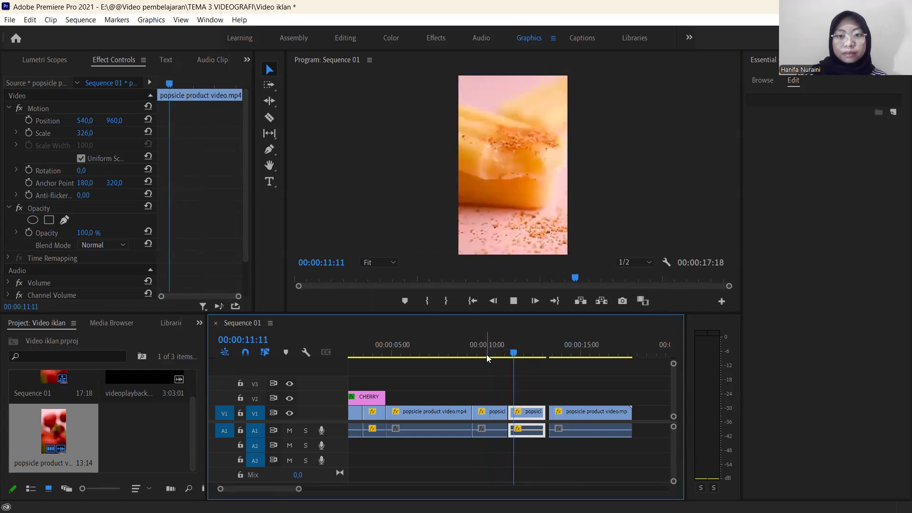
{"action": "left_click_drag", "start_coordinate": [537, 354], "coordinate": [480, 385]}
{"action": "key", "text": "space"}
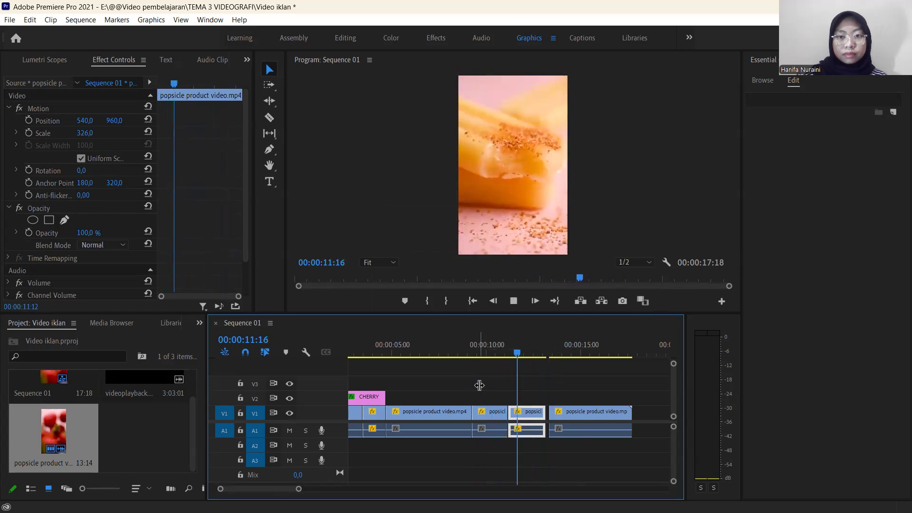
{"action": "key", "text": "space"}
{"action": "left_click_drag", "start_coordinate": [534, 359], "coordinate": [482, 372]}
{"action": "key", "text": "space"}
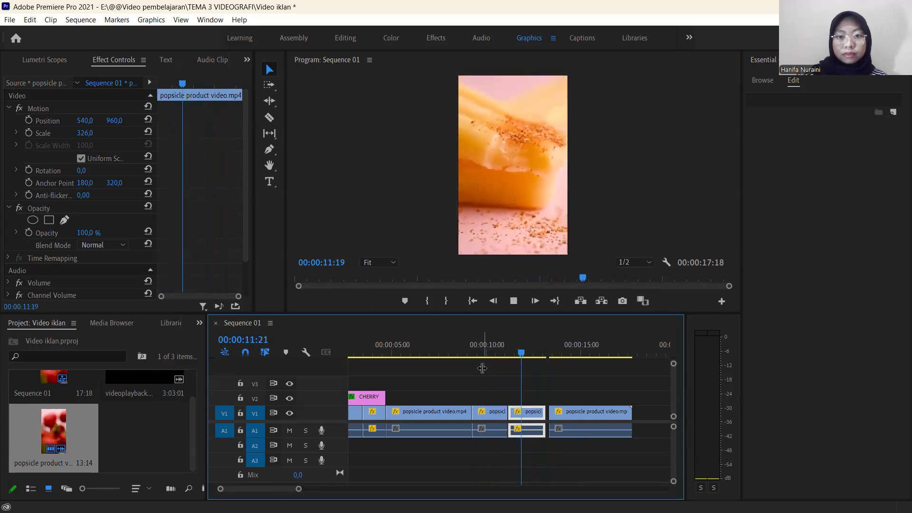
{"action": "key", "text": "space"}
Split the reversed bite clip at 00:00:12:07 and delete the part after the cut.
{"action": "left_click_drag", "start_coordinate": [522, 352], "coordinate": [531, 355]}
{"action": "key", "text": "c"}
{"action": "left_click", "coordinate": [532, 413]}
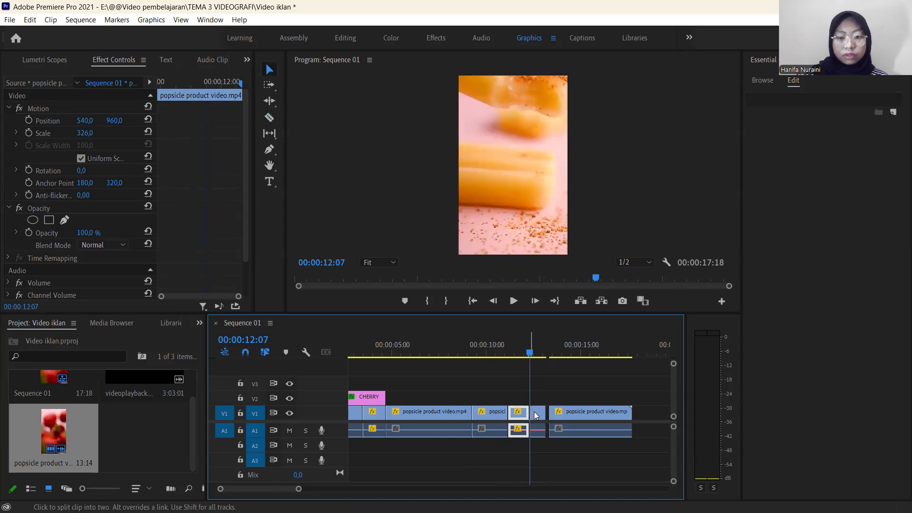
{"action": "key", "text": "v"}
{"action": "left_click", "coordinate": [541, 411]}
{"action": "key", "text": "Delete"}
Preview the trimmed bite clips, and add an EASY TO BITE text title on three lines at 00:00:11:20.
{"action": "left_click_drag", "start_coordinate": [529, 356], "coordinate": [477, 365]}
{"action": "key", "text": "space"}
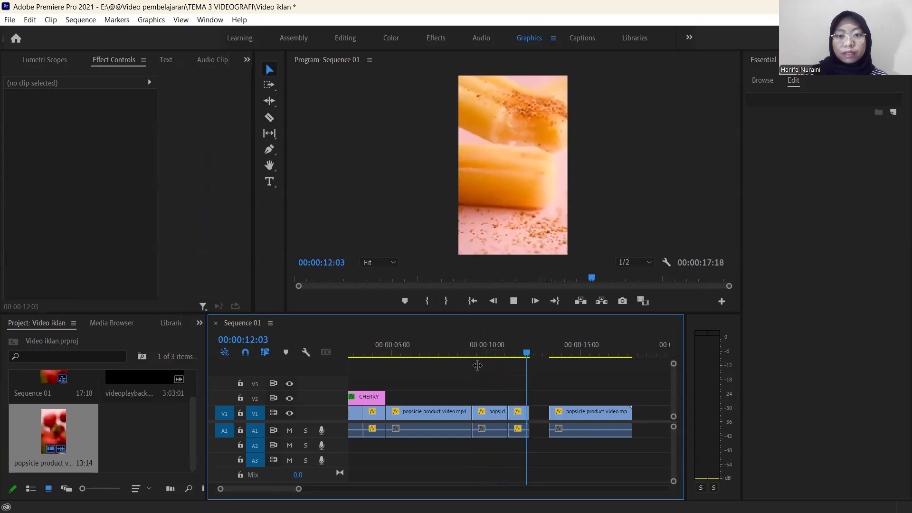
{"action": "left_click", "coordinate": [532, 356]}
{"action": "left_click_drag", "start_coordinate": [533, 360], "coordinate": [520, 362]}
{"action": "left_click", "coordinate": [270, 182]}
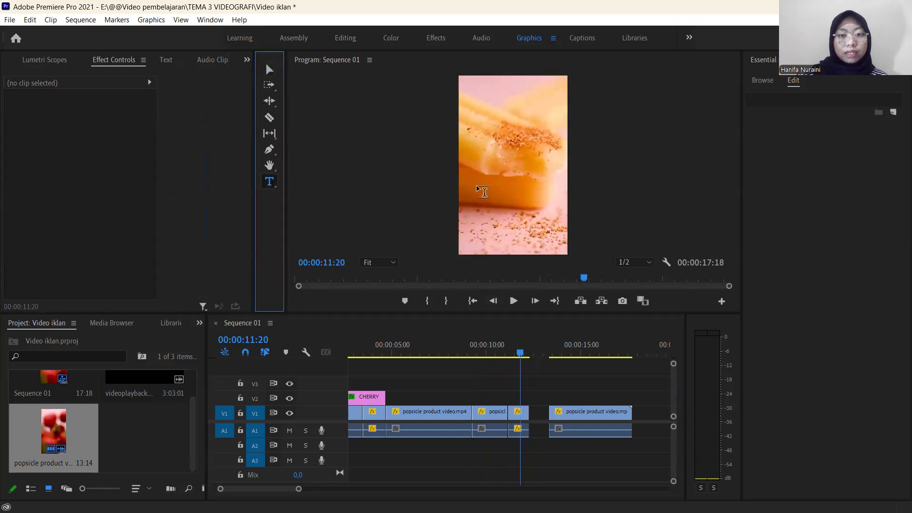
{"action": "left_click", "coordinate": [509, 212]}
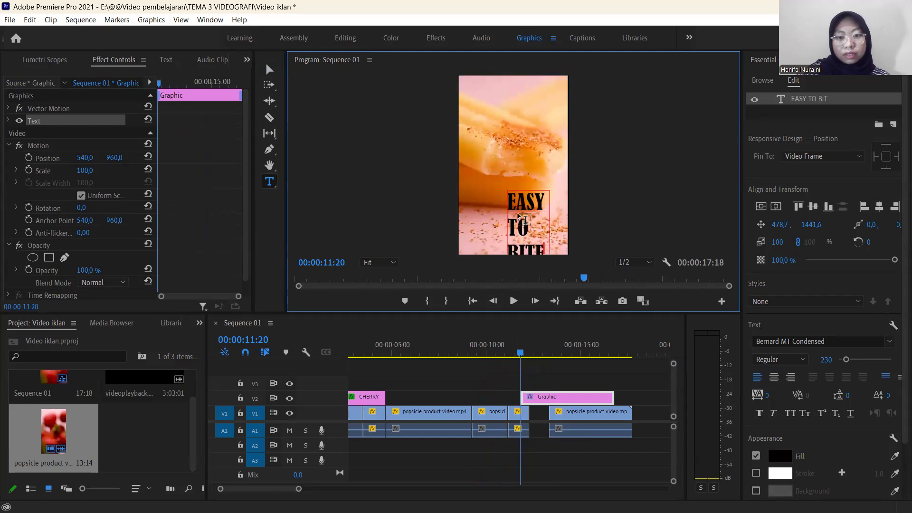
Place the EASY TO BITE text in the frame's lower left at 122,9 by 1402,6, with its leading tightened to -57.
{"action": "left_click", "coordinate": [269, 70]}
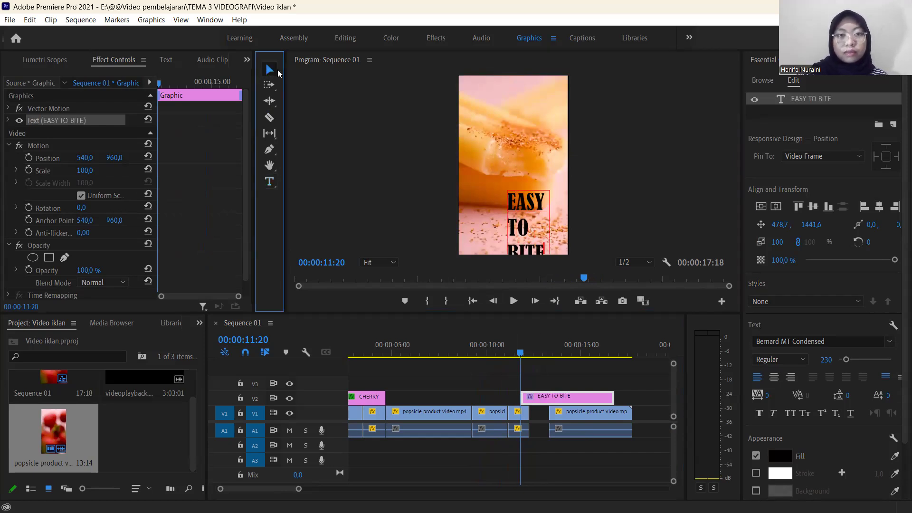
{"action": "left_click_drag", "start_coordinate": [521, 216], "coordinate": [480, 216]}
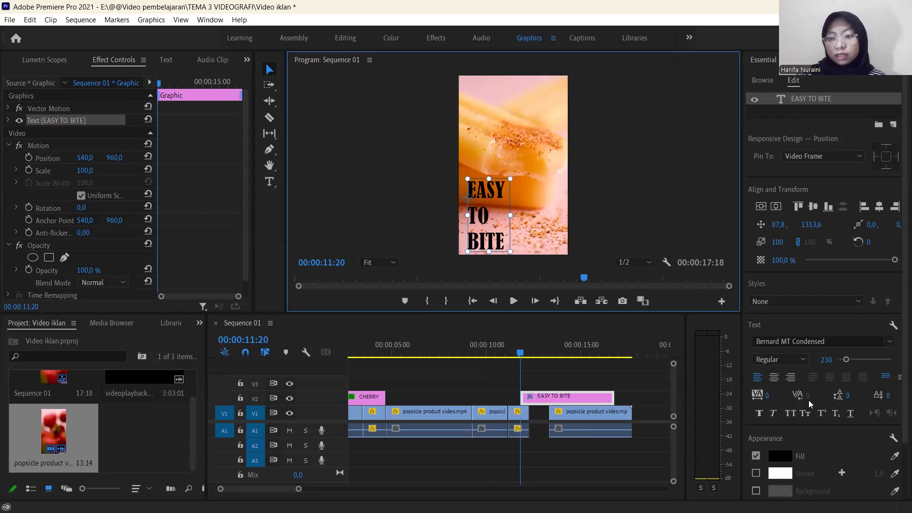
{"action": "left_click_drag", "start_coordinate": [848, 401], "coordinate": [844, 395]}
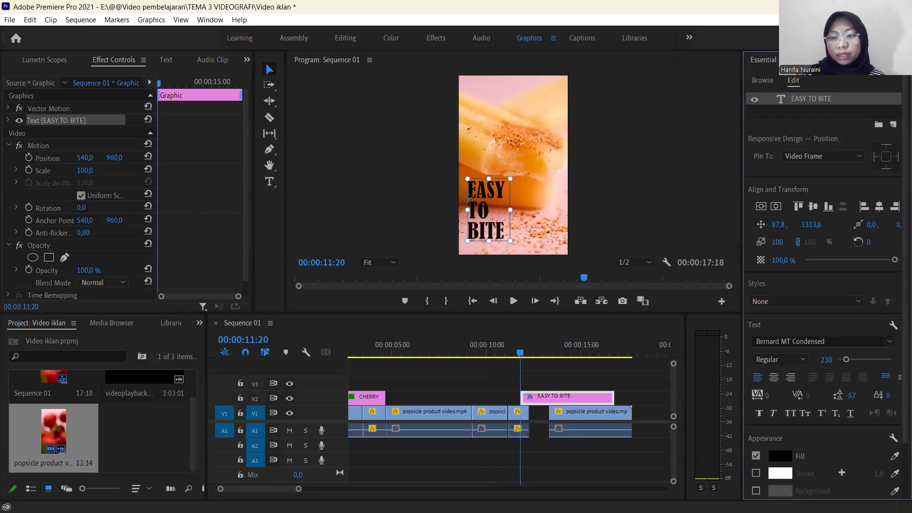
{"action": "mouse_move", "coordinate": [498, 212]}
{"action": "left_mouse_down"}
{"action": "mouse_move", "coordinate": [537, 220]}
{"action": "mouse_move", "coordinate": [492, 218]}
{"action": "left_mouse_up"}
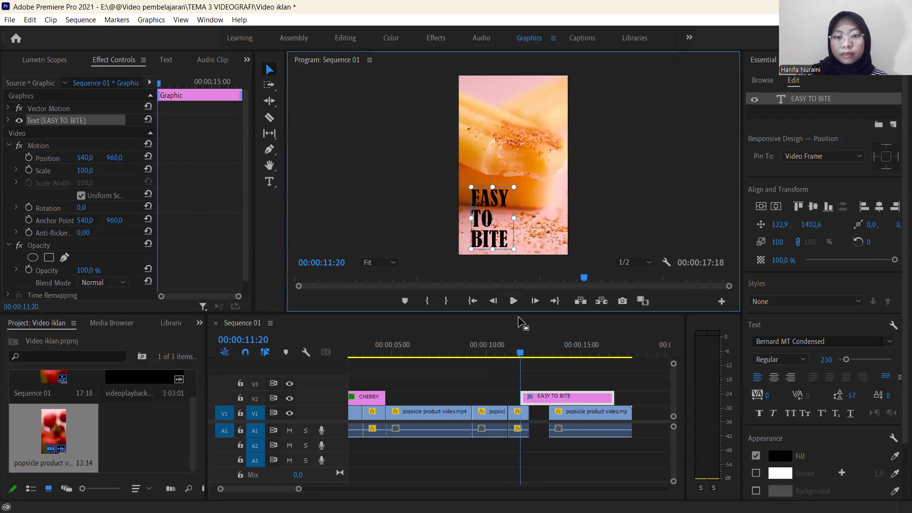
Move the EASY TO BITE title clip earlier so it starts at 00:00:10:01, and play it over the bite footage.
{"action": "mouse_move", "coordinate": [520, 357]}
{"action": "left_mouse_down"}
{"action": "mouse_move", "coordinate": [494, 357]}
{"action": "mouse_move", "coordinate": [525, 359]}
{"action": "left_mouse_up"}
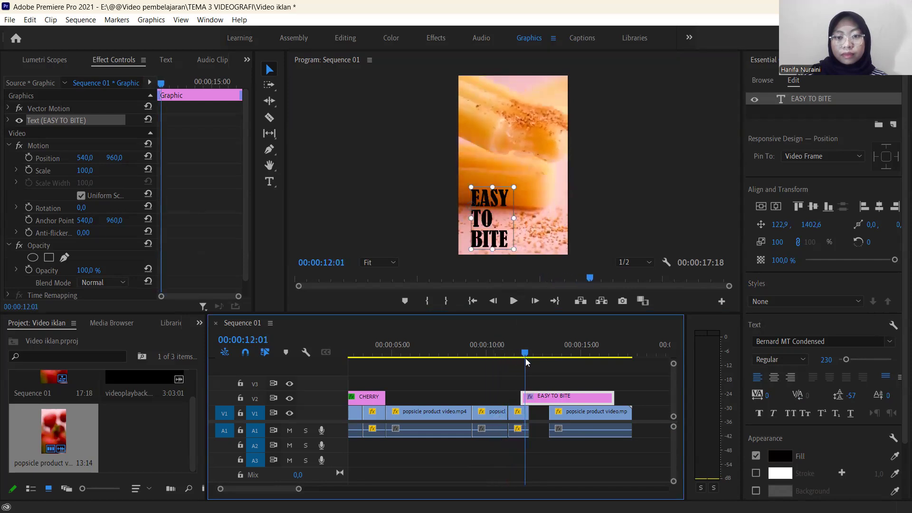
{"action": "left_click_drag", "start_coordinate": [527, 397], "coordinate": [514, 397]}
{"action": "left_click_drag", "start_coordinate": [503, 357], "coordinate": [487, 359]}
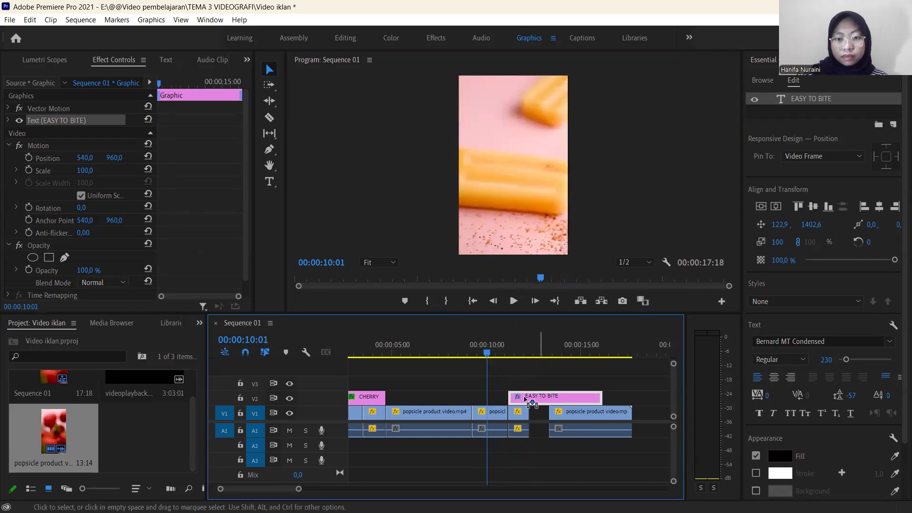
{"action": "left_click_drag", "start_coordinate": [528, 404], "coordinate": [508, 403]}
{"action": "key", "text": "space"}
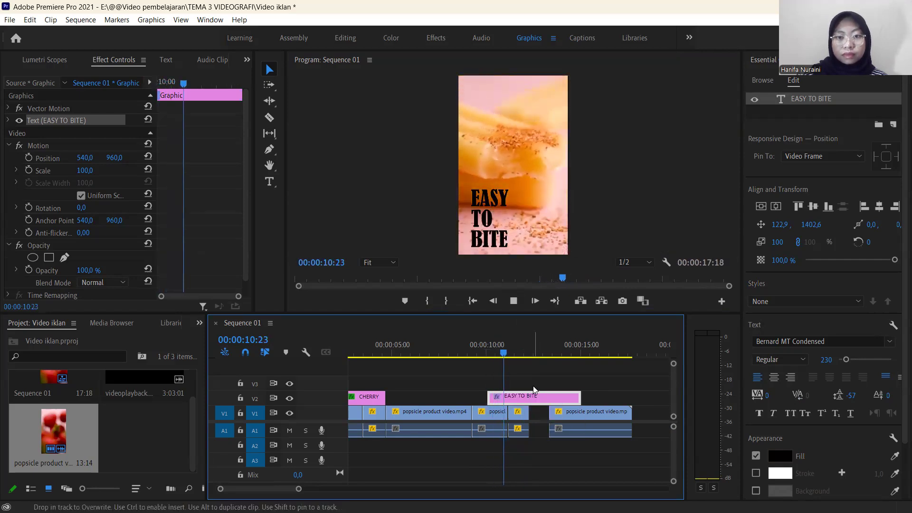
{"action": "key", "text": "space"}
Cut the EASY TO BITE title clip where the reversed bite clip ends and delete the excess part.
{"action": "left_click", "coordinate": [530, 354]}
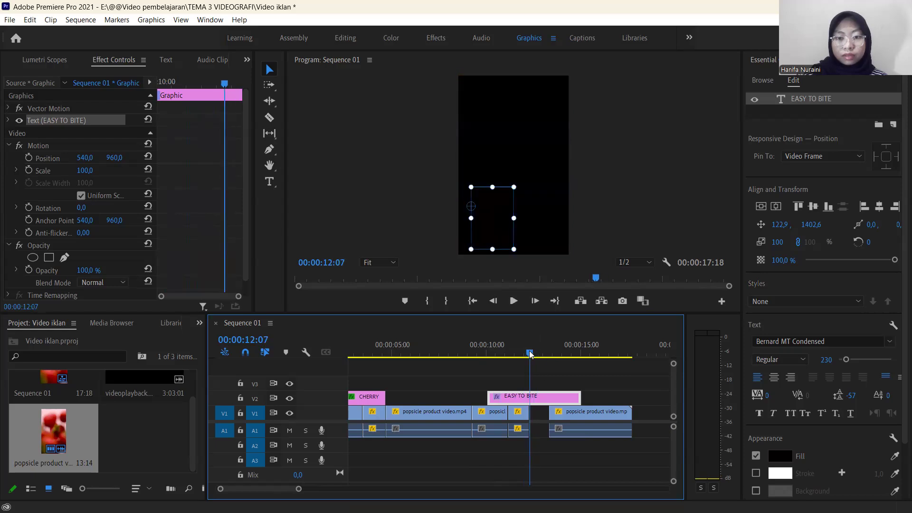
{"action": "left_click", "coordinate": [528, 354]}
{"action": "key", "text": "c"}
{"action": "left_click", "coordinate": [533, 398]}
{"action": "key", "text": "v"}
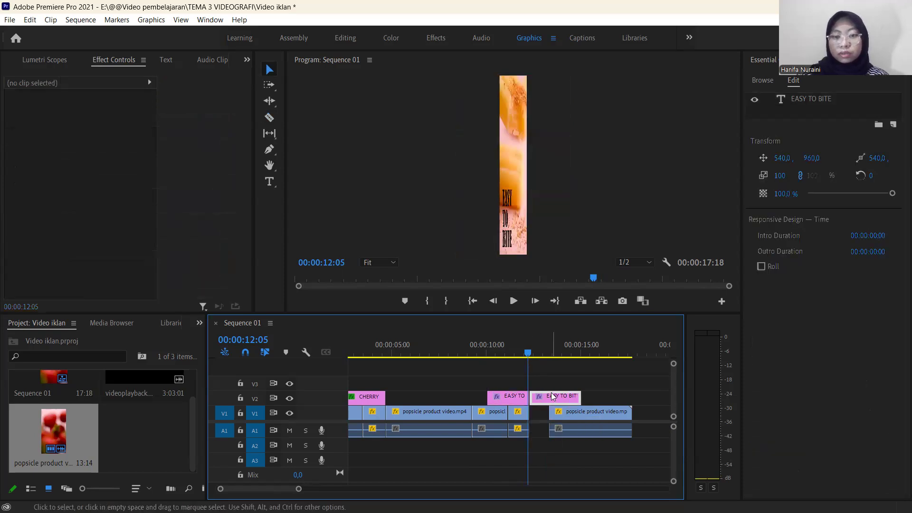
{"action": "left_click", "coordinate": [553, 396]}
{"action": "key", "text": "Delete"}
Close the gap before the packaging clip and play the transition into it.
{"action": "left_click", "coordinate": [538, 411]}
{"action": "key", "text": "Delete"}
{"action": "left_click_drag", "start_coordinate": [528, 357], "coordinate": [495, 346]}
{"action": "key", "text": "space"}
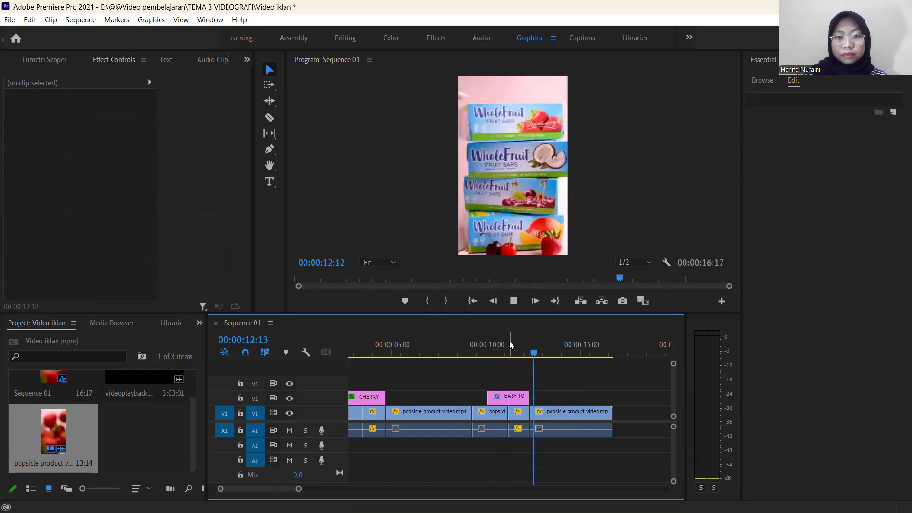
{"action": "key", "text": "space"}
{"action": "left_click_drag", "start_coordinate": [541, 354], "coordinate": [528, 359]}
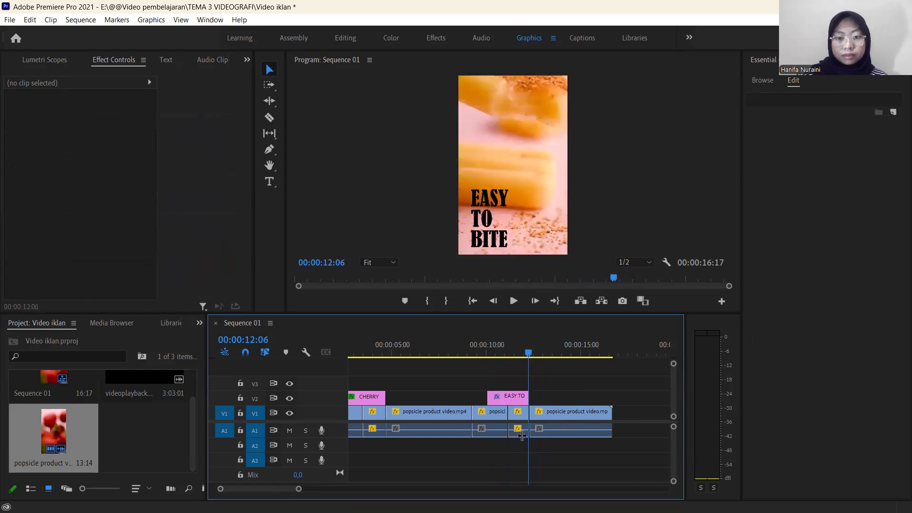
Play the title section, and shift the EASY TO BITE text slightly left to position 76,0 by 1408,6.
{"action": "left_click_drag", "start_coordinate": [298, 489], "coordinate": [272, 491]}
{"action": "left_click_drag", "start_coordinate": [485, 365], "coordinate": [397, 393]}
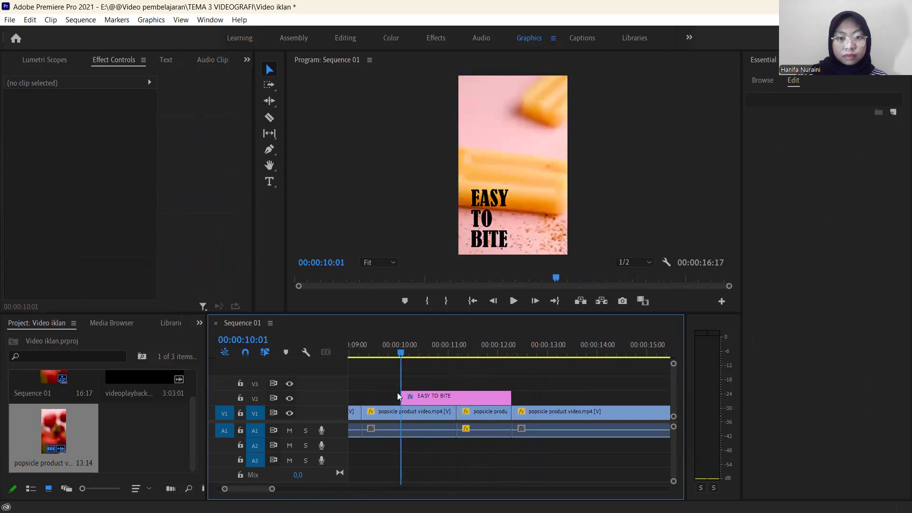
{"action": "key", "text": "space"}
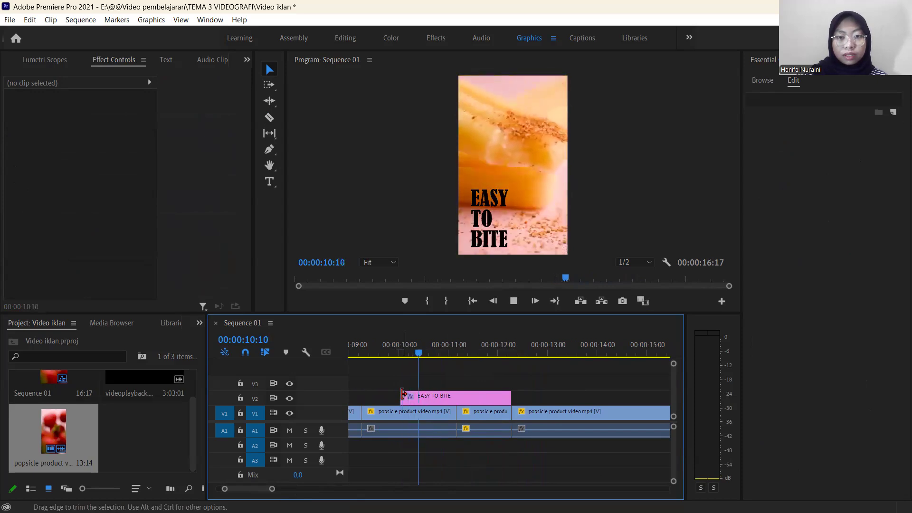
{"action": "key", "text": "space"}
{"action": "mouse_move", "coordinate": [496, 244]}
{"action": "left_mouse_down"}
{"action": "mouse_move", "coordinate": [542, 169]}
{"action": "mouse_move", "coordinate": [530, 197]}
{"action": "mouse_move", "coordinate": [490, 211]}
{"action": "mouse_move", "coordinate": [493, 247]}
{"action": "mouse_move", "coordinate": [542, 241]}
{"action": "mouse_move", "coordinate": [492, 245]}
{"action": "left_mouse_up"}
Play the repositioned title and look through the packaging footage up to 00:00:14:03.
{"action": "key", "text": "space"}
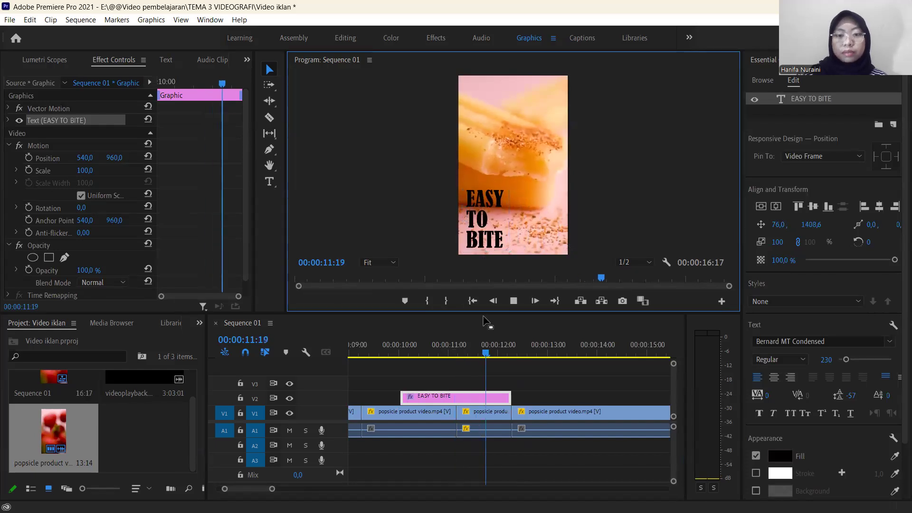
{"action": "key", "text": "space"}
{"action": "left_click_drag", "start_coordinate": [539, 352], "coordinate": [559, 354]}
{"action": "left_click_drag", "start_coordinate": [570, 386], "coordinate": [603, 394]}
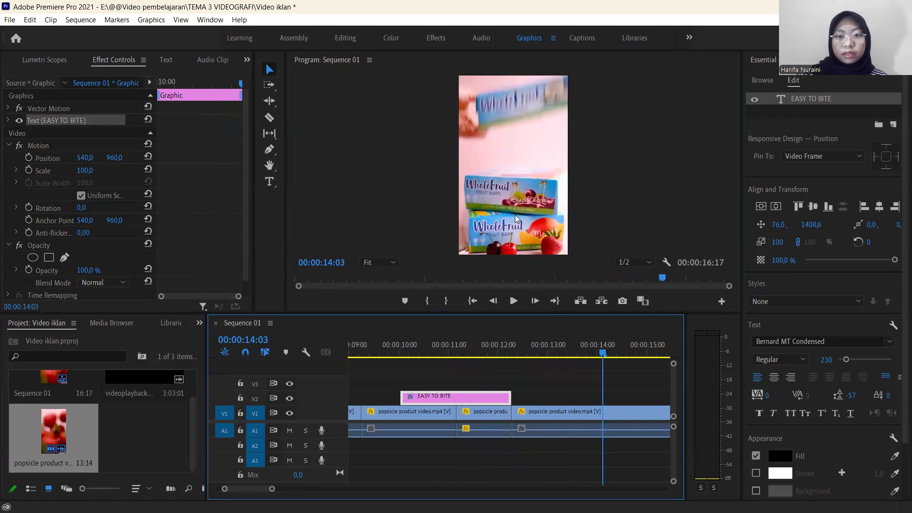
Play the packaging footage to the end of the sequence and scrub back to 00:00:14:22.
{"action": "key", "text": "Right"}
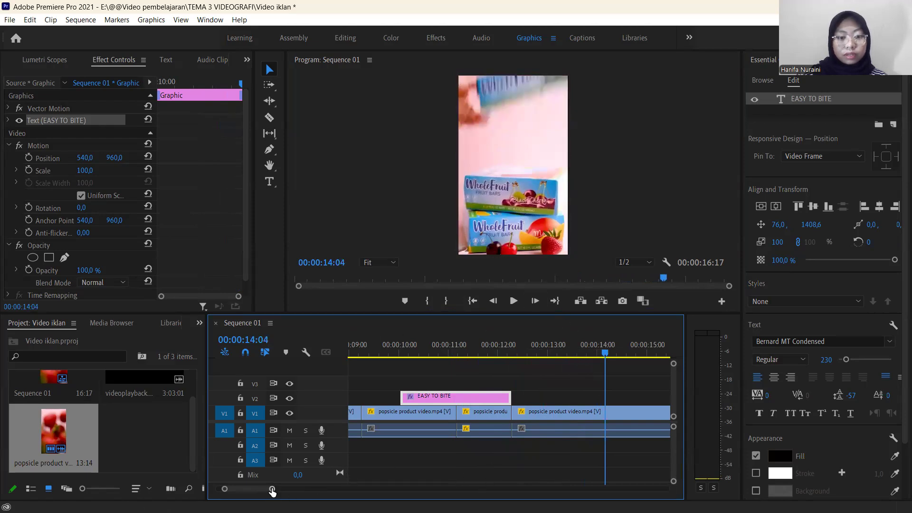
{"action": "left_click_drag", "start_coordinate": [272, 489], "coordinate": [314, 489]}
{"action": "key", "text": "space"}
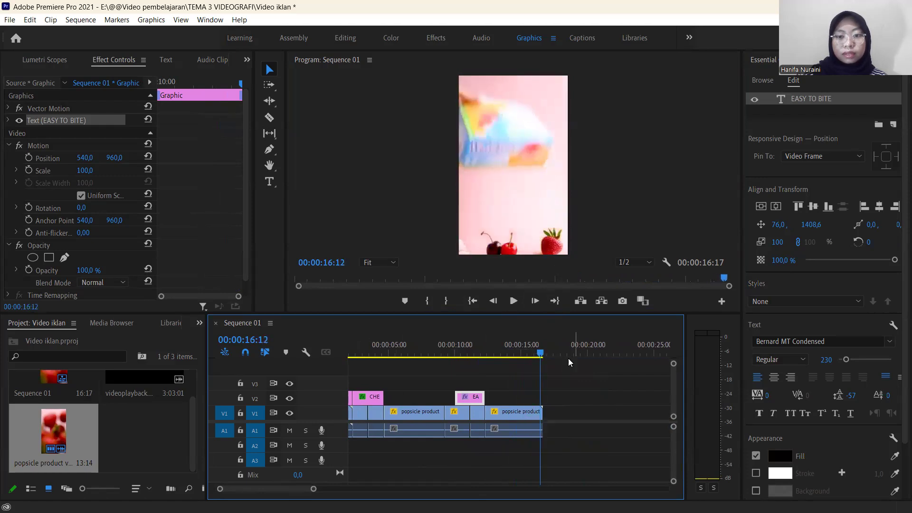
{"action": "left_click", "coordinate": [544, 356]}
{"action": "left_click_drag", "start_coordinate": [536, 361], "coordinate": [519, 357]}
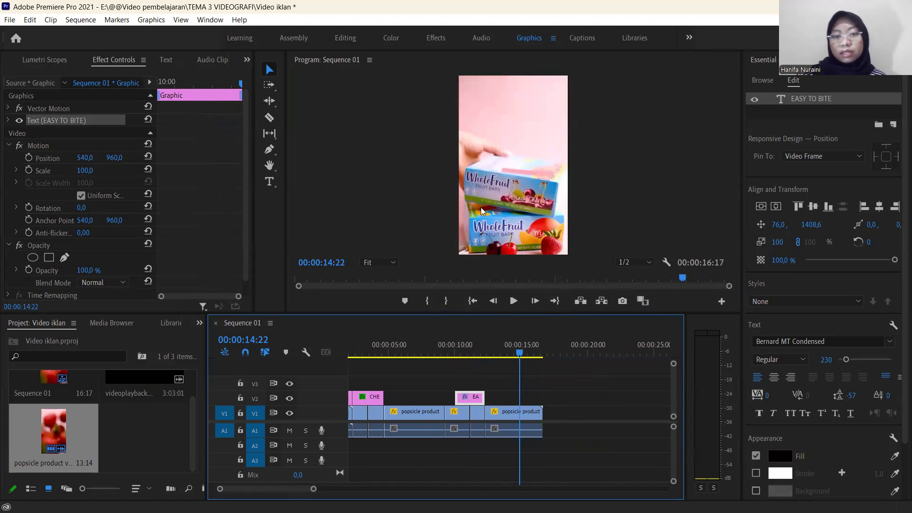
Add a two-line title reading ORDER NOW! at 00:00:12:08, where the packaging clip starts.
{"action": "left_click_drag", "start_coordinate": [519, 355], "coordinate": [485, 368]}
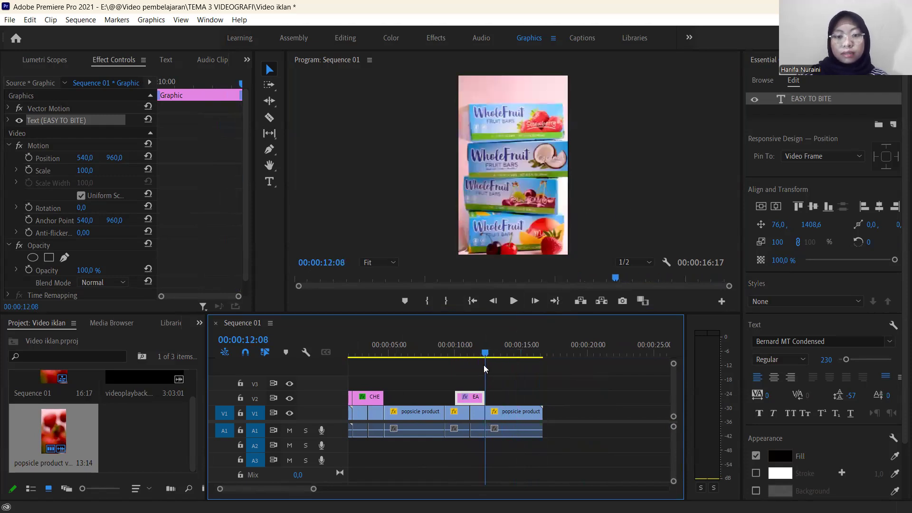
{"action": "left_click", "coordinate": [269, 182]}
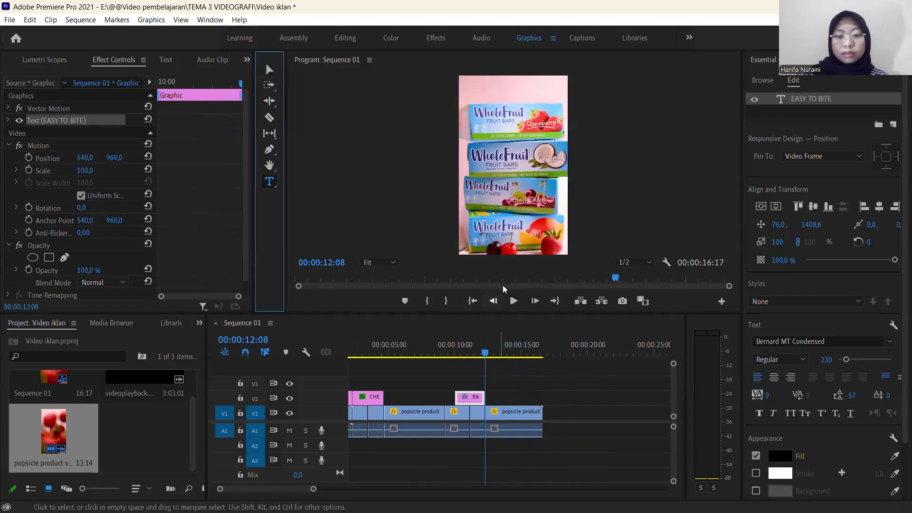
{"action": "left_click", "coordinate": [503, 121]}
{"action": "type", "text": "O"}
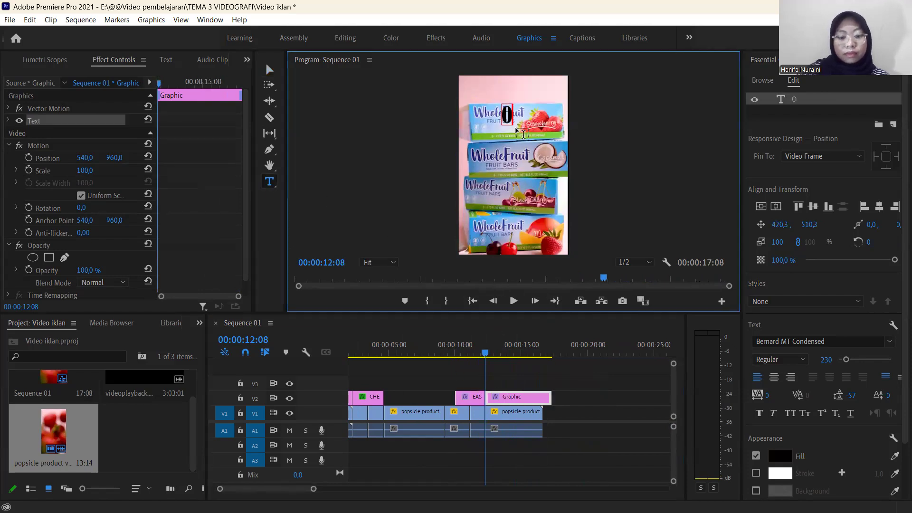
{"action": "type", "text": "RDER"}
{"action": "key", "text": "Return"}
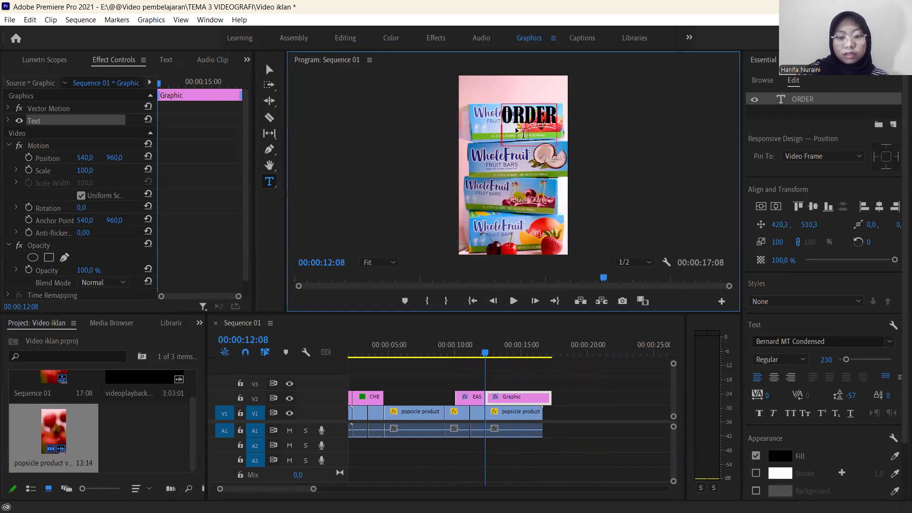
{"action": "type", "text": "NOW!"}
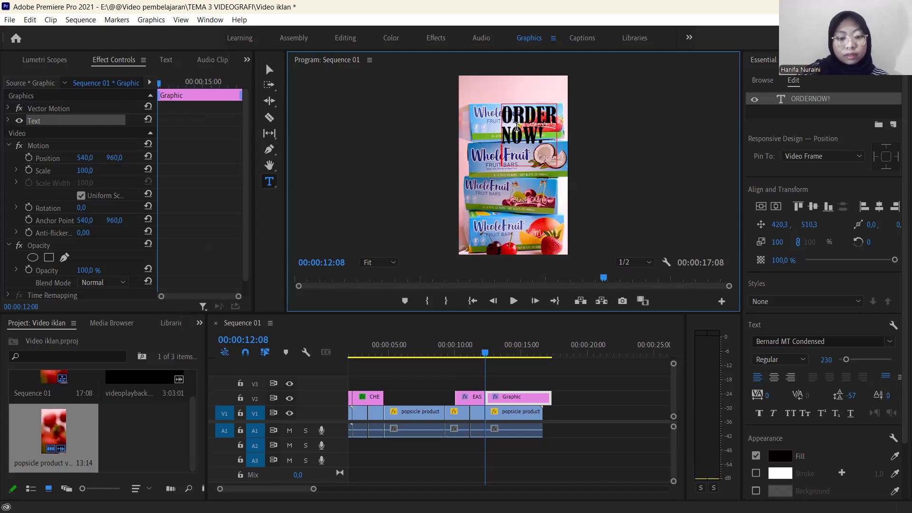
Add a third line with a masked placeholder phone number to the ORDER NOW! title.
{"action": "type", "text": "XXX"}
{"action": "key", "text": "BackSpace"}
{"action": "key", "text": "BackSpace"}
{"action": "key", "text": "BackSpace"}
{"action": "key", "text": "BackSpace"}
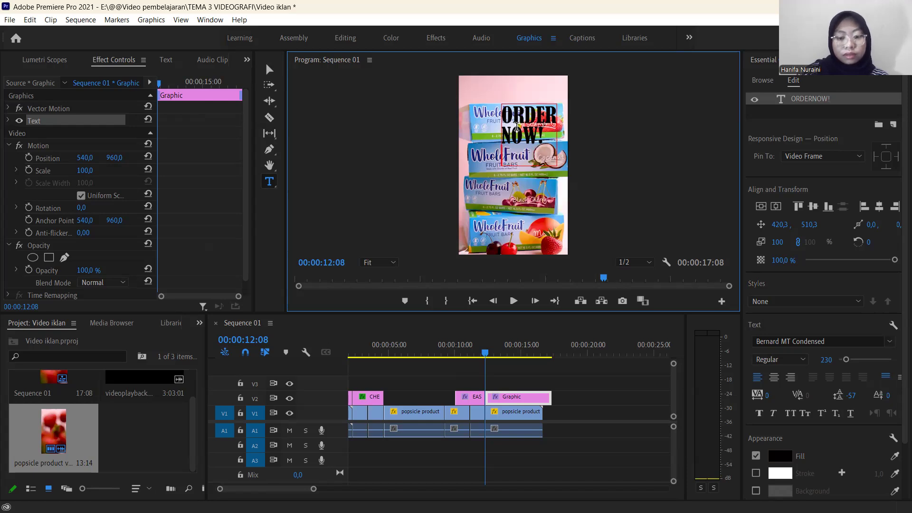
{"action": "type", "text": "08XX-XXX"}
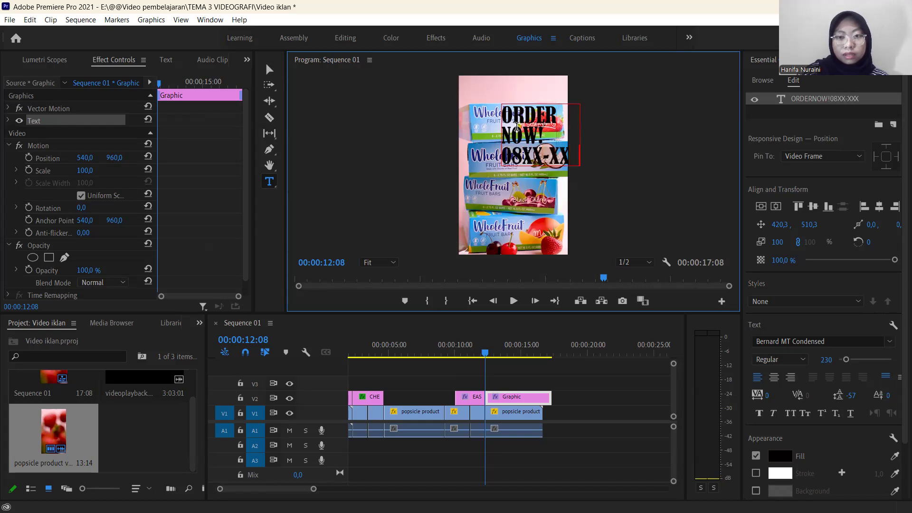
{"action": "type", "text": "-XXX"}
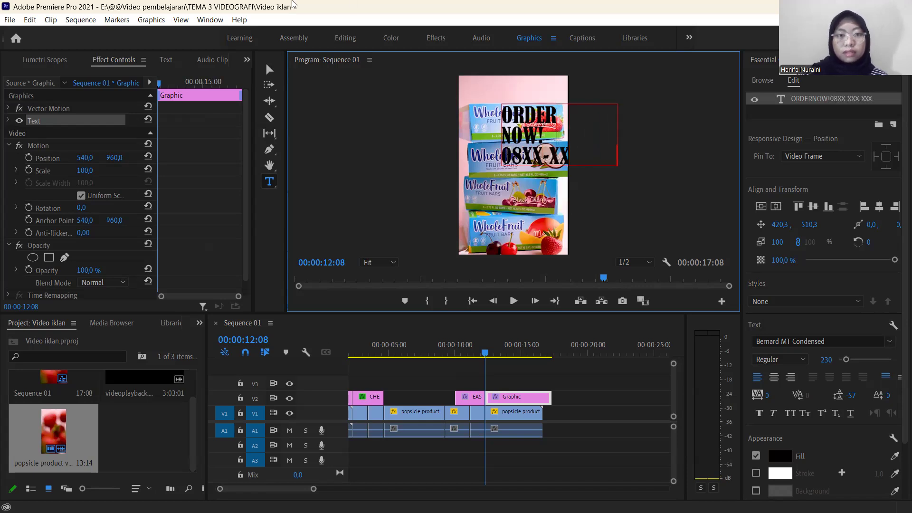
Scale the three-line ORDER NOW! title to 83% and place it over the upper packaging at position 116,3 by 300,5.
{"action": "left_click", "coordinate": [268, 70]}
{"action": "left_click_drag", "start_coordinate": [532, 137], "coordinate": [528, 162]}
{"action": "left_click_drag", "start_coordinate": [581, 177], "coordinate": [559, 165]}
{"action": "left_click_drag", "start_coordinate": [495, 163], "coordinate": [501, 134]}
Delete the placeholder phone number line from the ORDER NOW! title.
{"action": "double_click", "coordinate": [501, 135]}
{"action": "left_click", "coordinate": [491, 138]}
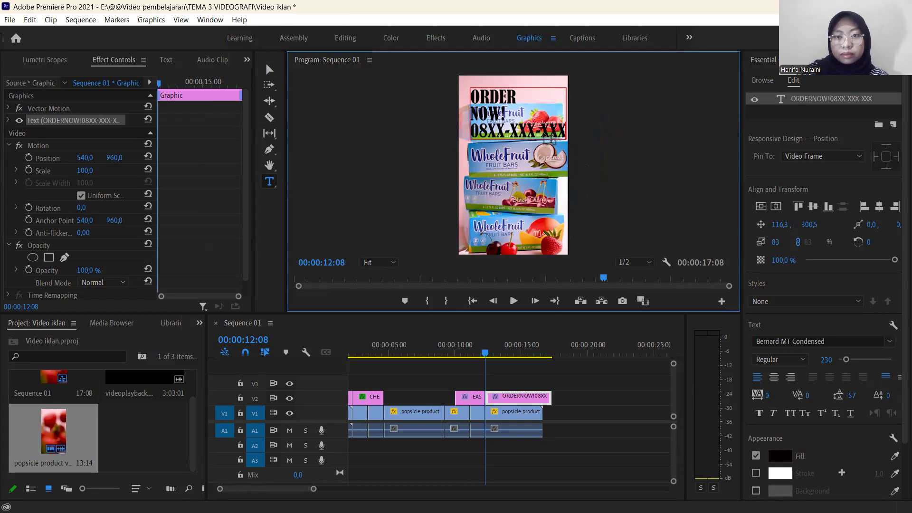
{"action": "key", "text": "BackSpace"}
{"action": "key", "text": "BackSpace"}
{"action": "key", "text": "BackSpace"}
{"action": "key", "text": "BackSpace"}
{"action": "key", "text": "BackSpace"}
{"action": "key", "text": "BackSpace"}
{"action": "key", "text": "BackSpace"}
{"action": "key", "text": "BackSpace"}
{"action": "key", "text": "BackSpace"}
{"action": "key", "text": "BackSpace"}
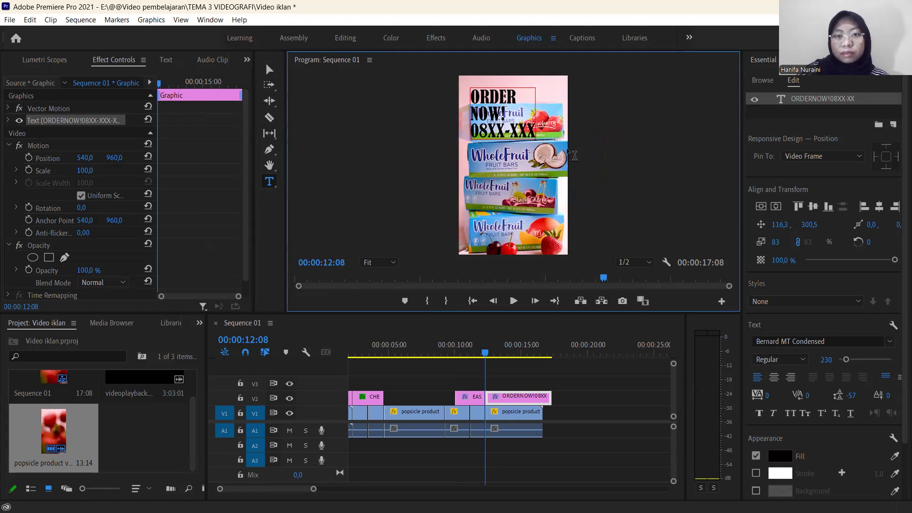
{"action": "key", "text": "BackSpace"}
{"action": "key", "text": "BackSpace"}
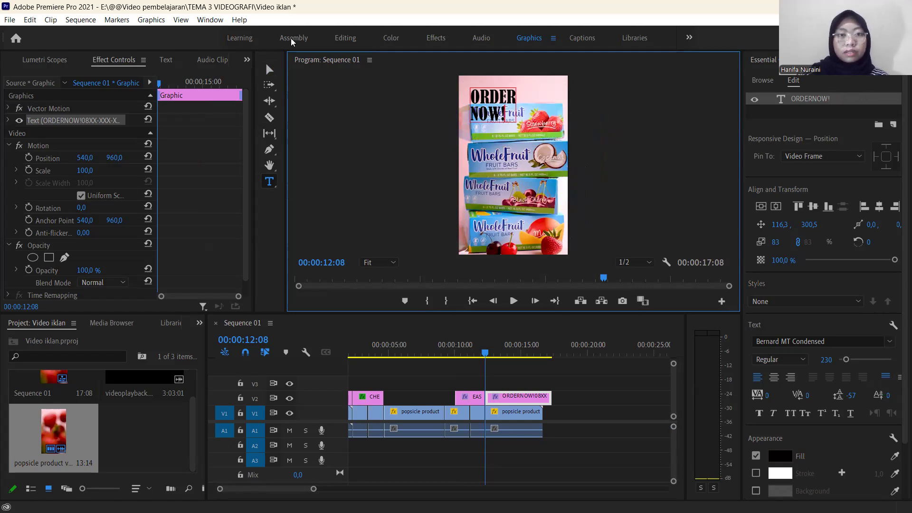
Enlarge the ORDER NOW! title to 141% and place it above the packaging boxes at position 104,4 by 434,6.
{"action": "left_click", "coordinate": [269, 70]}
{"action": "left_click_drag", "start_coordinate": [516, 123], "coordinate": [510, 192]}
{"action": "key", "text": "space"}
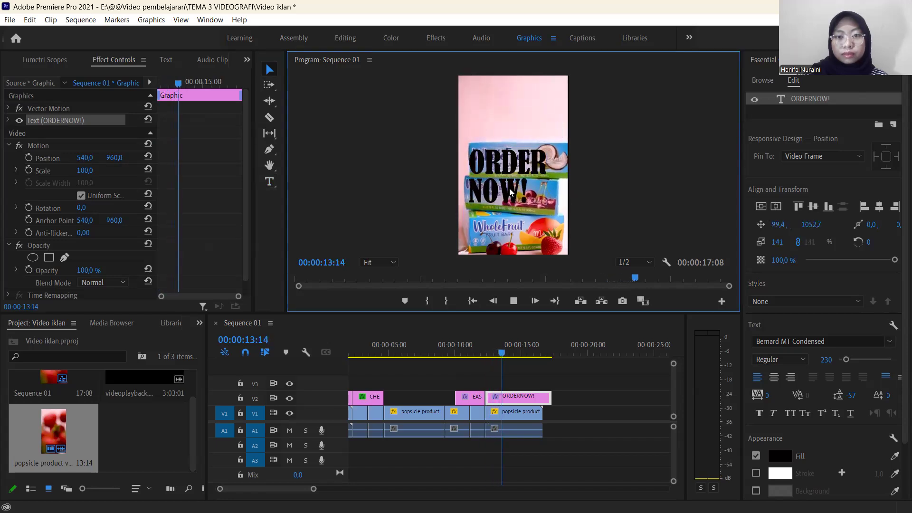
{"action": "key", "text": "space"}
{"action": "left_click_drag", "start_coordinate": [510, 191], "coordinate": [511, 135]}
{"action": "key", "text": "space"}
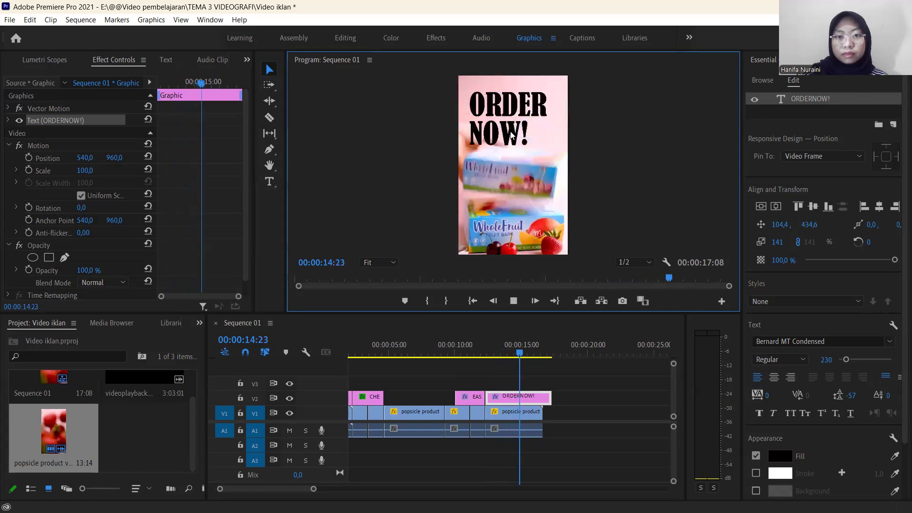
Play the ORDER NOW! section from near its start and stop at 00:00:15:14.
{"action": "left_click_drag", "start_coordinate": [524, 353], "coordinate": [489, 346]}
{"action": "key", "text": "space"}
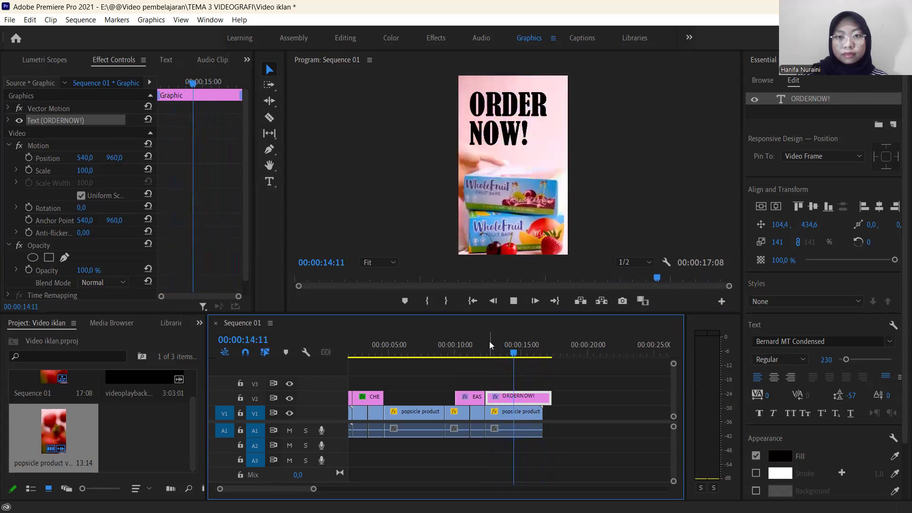
{"action": "key", "text": "space"}
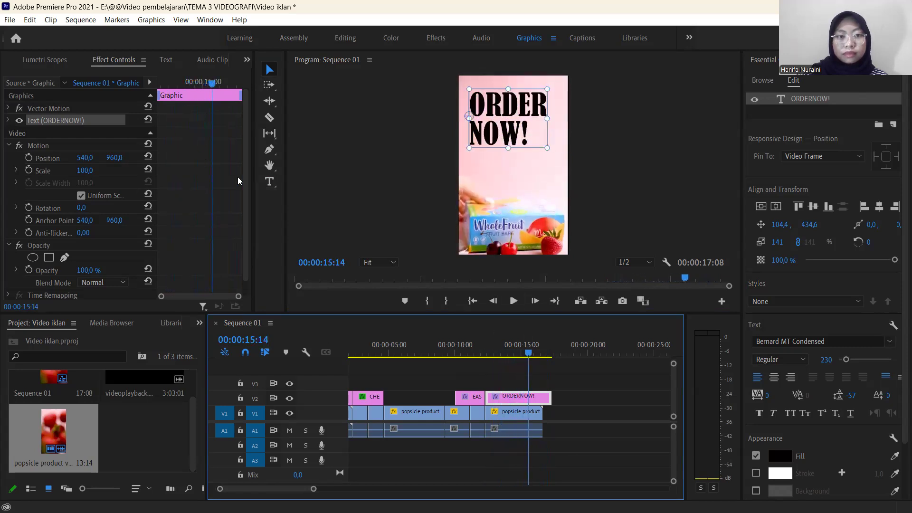
Add a separate text layer with the masked placeholder phone number to the ORDER NOW! graphic at 00:00:15:14.
{"action": "left_click", "coordinate": [272, 184]}
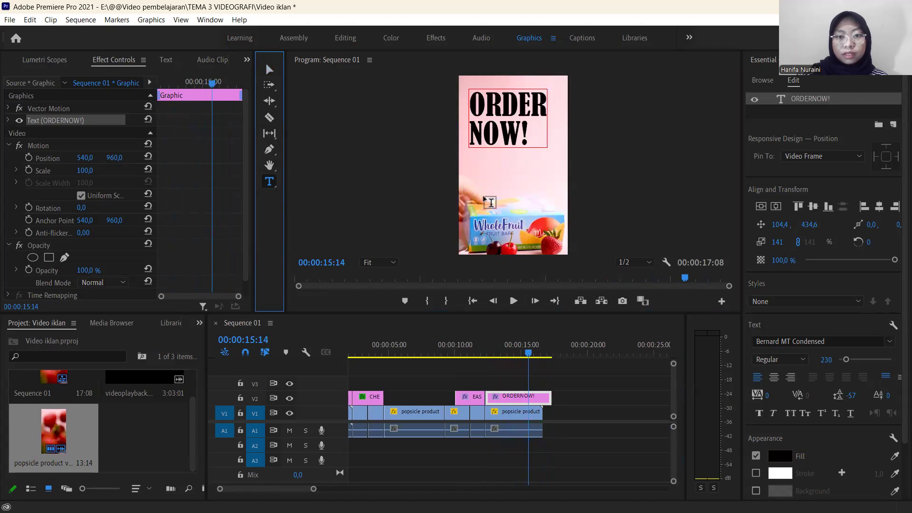
{"action": "left_click", "coordinate": [489, 202]}
{"action": "type", "text": "08"}
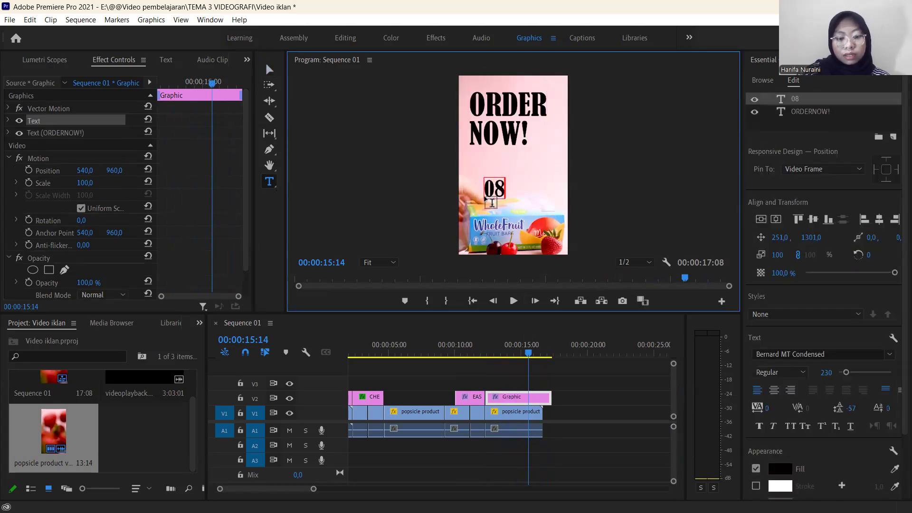
{"action": "type", "text": "XX-XXX-XXX"}
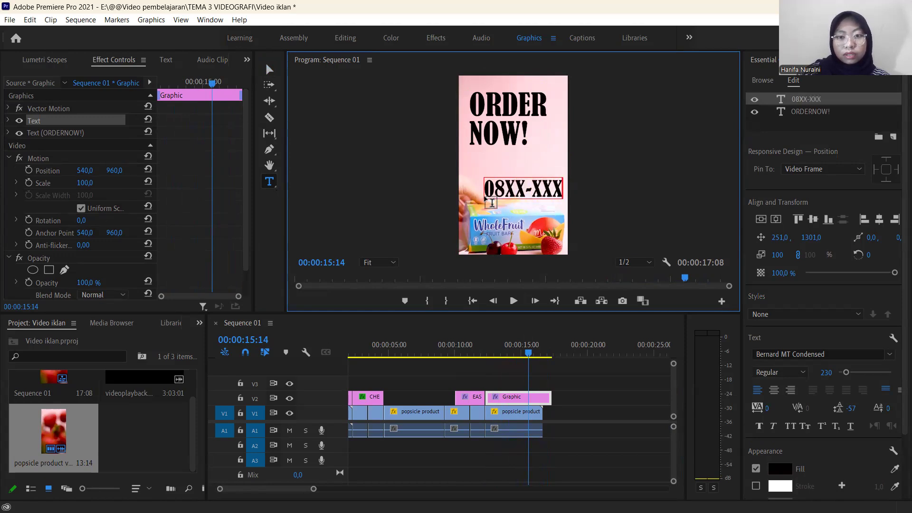
Scale the placeholder phone number text to 50% and place it directly below ORDER NOW! at position 111,0 by 885,9.
{"action": "left_click", "coordinate": [269, 71]}
{"action": "left_click_drag", "start_coordinate": [600, 199], "coordinate": [562, 192]}
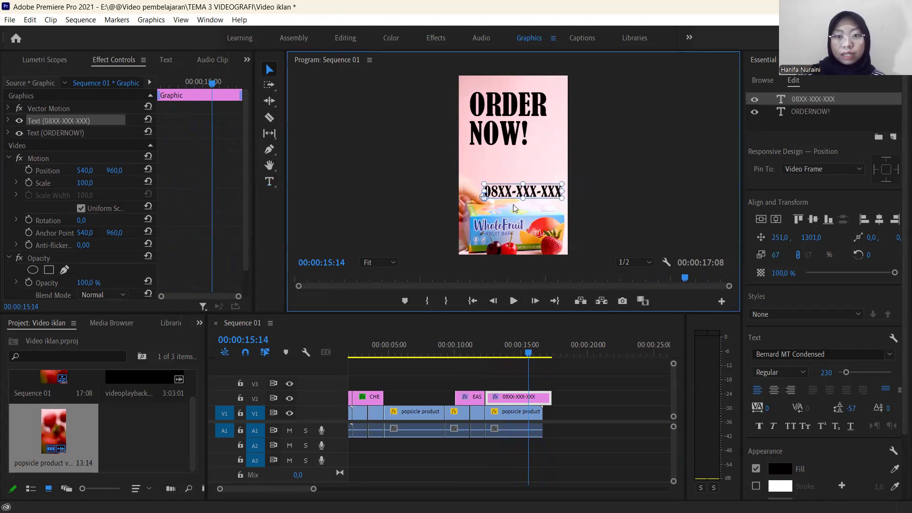
{"action": "left_click_drag", "start_coordinate": [545, 195], "coordinate": [512, 155]}
{"action": "left_click", "coordinate": [568, 155]}
{"action": "left_click", "coordinate": [514, 161]}
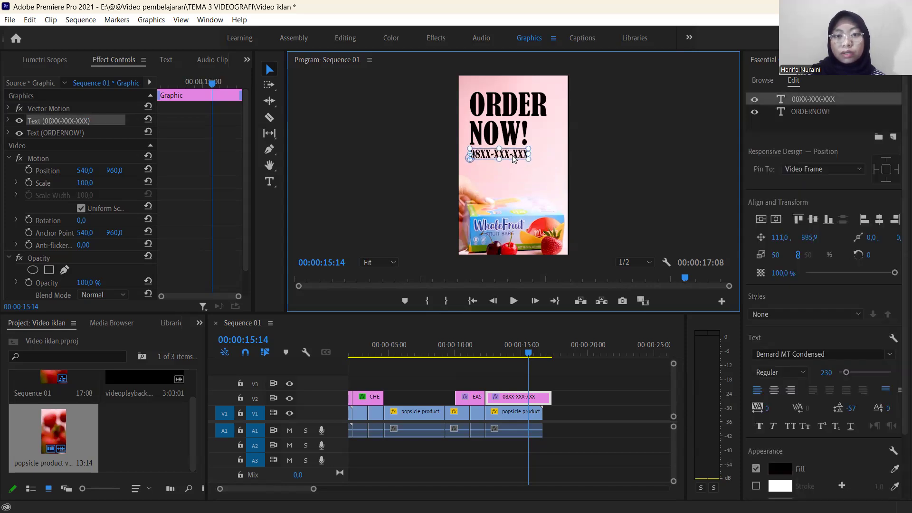
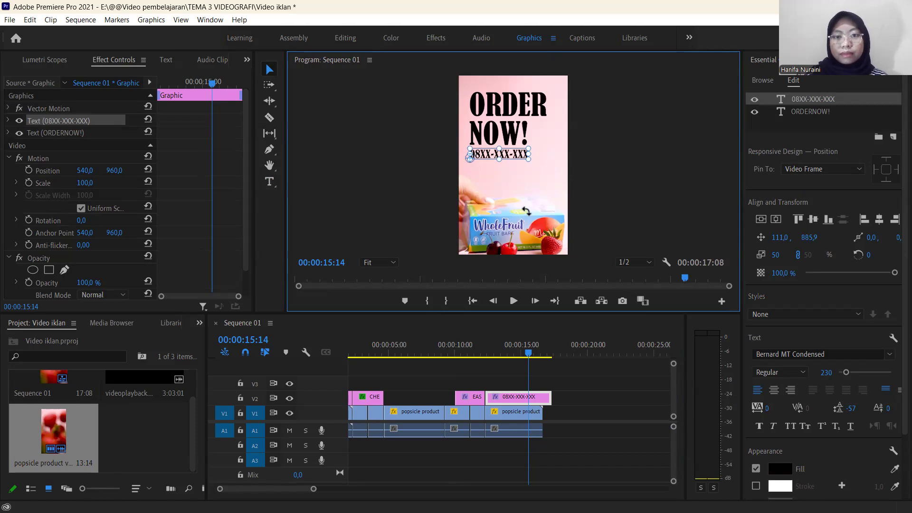
Split the ORDER NOW! graphic at 00:00:16:14 and delete the leftover piece after the cut.
{"action": "left_click_drag", "start_coordinate": [530, 349], "coordinate": [542, 363]}
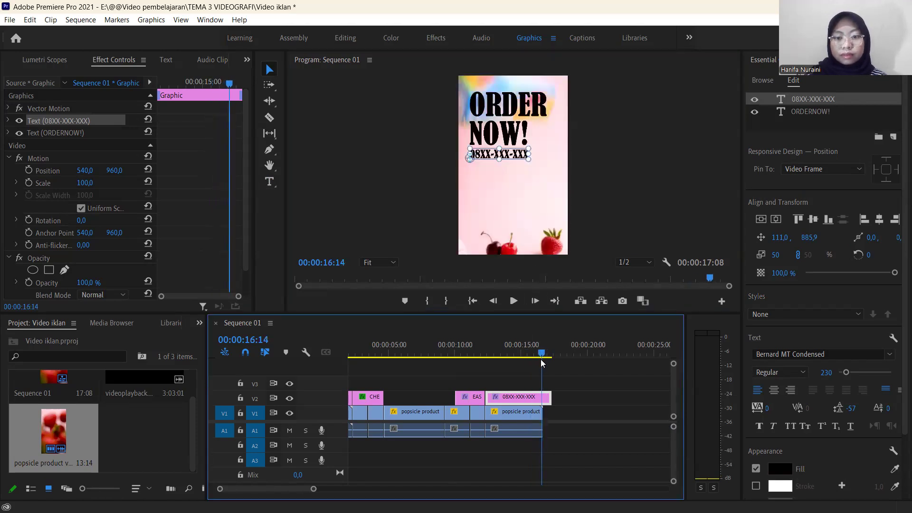
{"action": "key", "text": "c"}
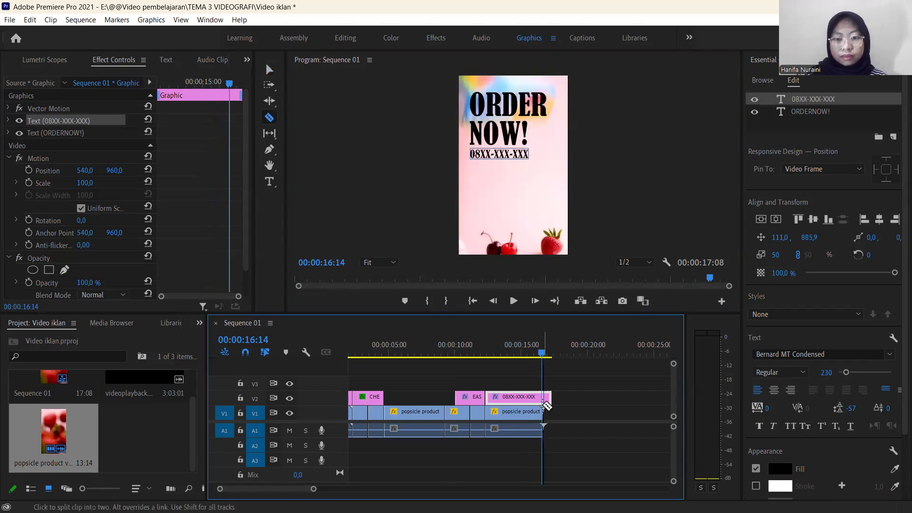
{"action": "left_click", "coordinate": [543, 400]}
{"action": "key", "text": "v"}
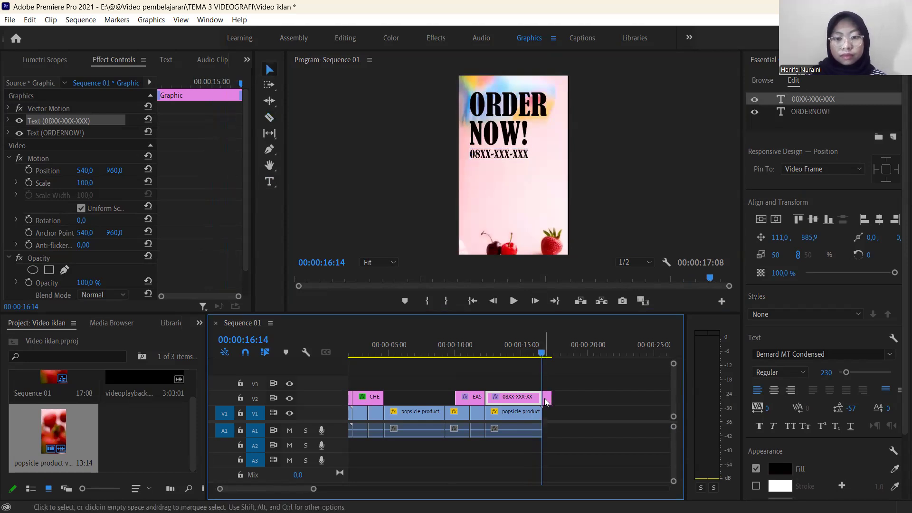
{"action": "left_click", "coordinate": [547, 399]}
{"action": "key", "text": "Delete"}
Extend the end of the ORDER NOW! graphic to line up with the end of the video clip below it.
{"action": "left_click_drag", "start_coordinate": [542, 353], "coordinate": [522, 361]}
{"action": "scroll", "coordinate": [317, 493], "scroll_direction": "down", "scroll_amount": 5}
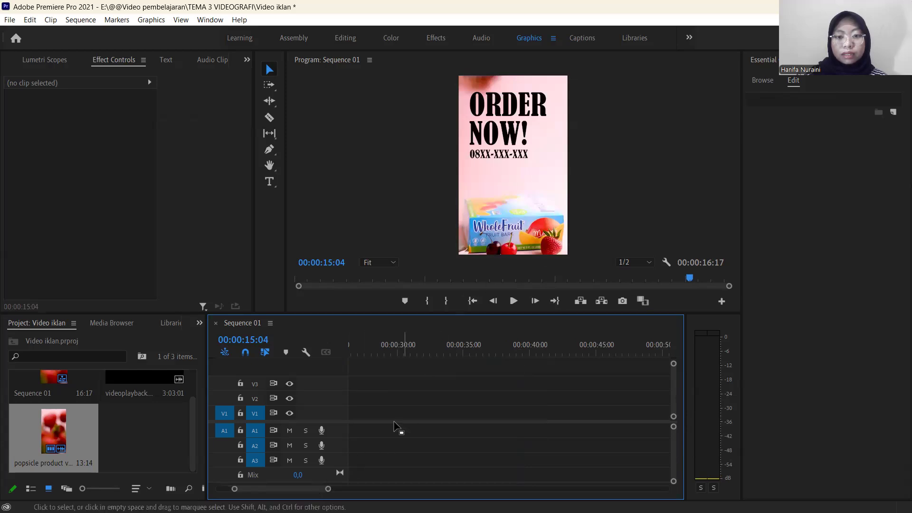
{"action": "scroll", "coordinate": [277, 492], "scroll_direction": "up", "scroll_amount": 1}
{"action": "scroll", "coordinate": [275, 491], "scroll_direction": "up", "scroll_amount": 4}
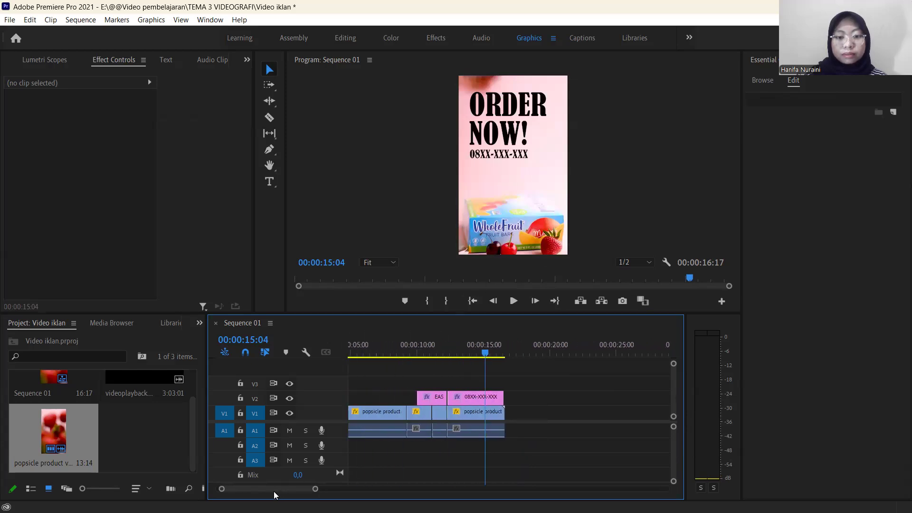
{"action": "left_click_drag", "start_coordinate": [317, 491], "coordinate": [302, 494]}
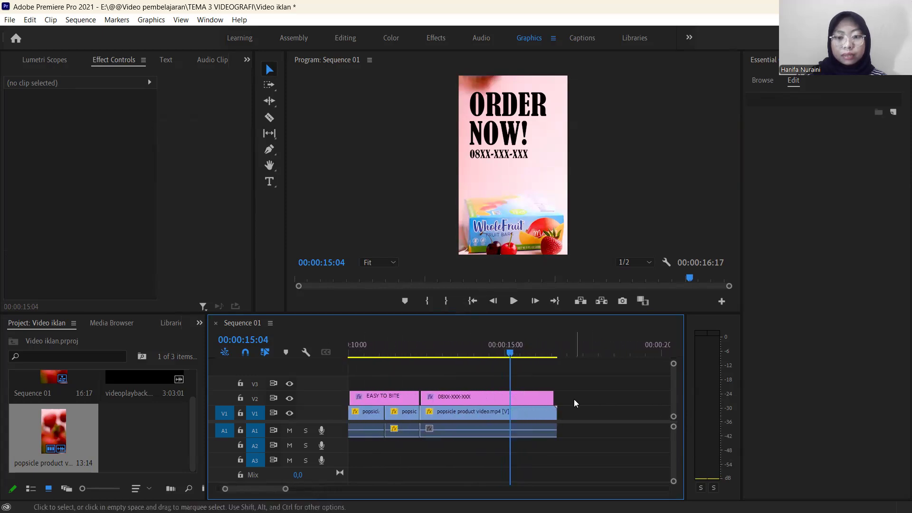
{"action": "left_click_drag", "start_coordinate": [553, 399], "coordinate": [557, 402]}
Play the ORDER NOW! section from 00:00:13:02 and stop at 00:00:15:13.
{"action": "left_click_drag", "start_coordinate": [510, 356], "coordinate": [445, 394]}
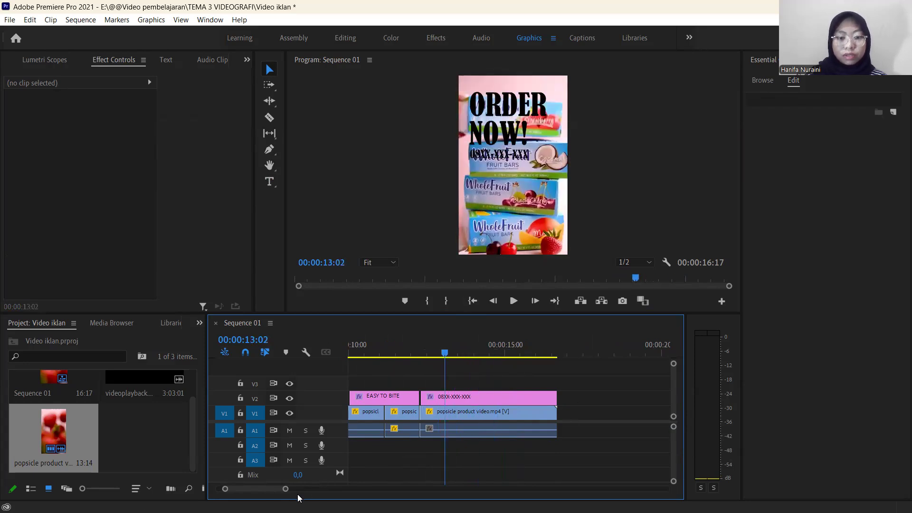
{"action": "mouse_move", "coordinate": [286, 490]}
{"action": "left_mouse_down"}
{"action": "mouse_move", "coordinate": [312, 489]}
{"action": "mouse_move", "coordinate": [279, 495]}
{"action": "left_mouse_up"}
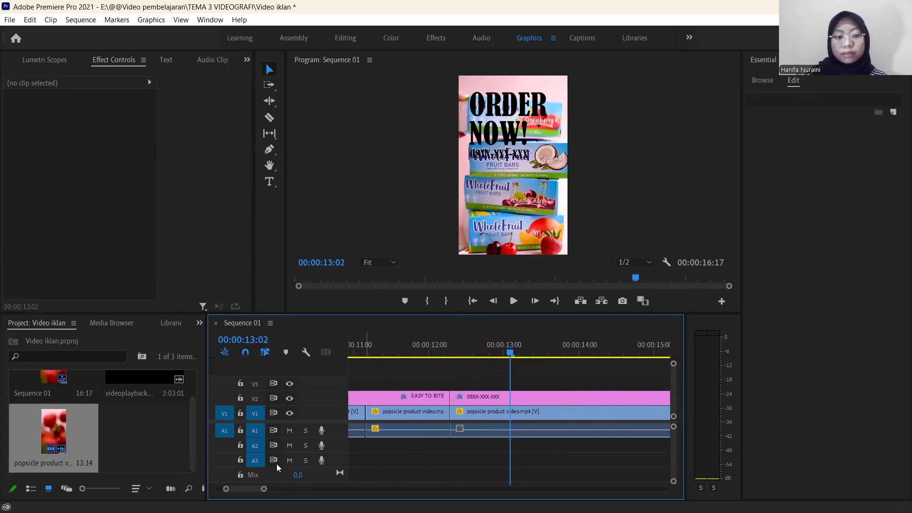
{"action": "left_click_drag", "start_coordinate": [262, 489], "coordinate": [284, 489]}
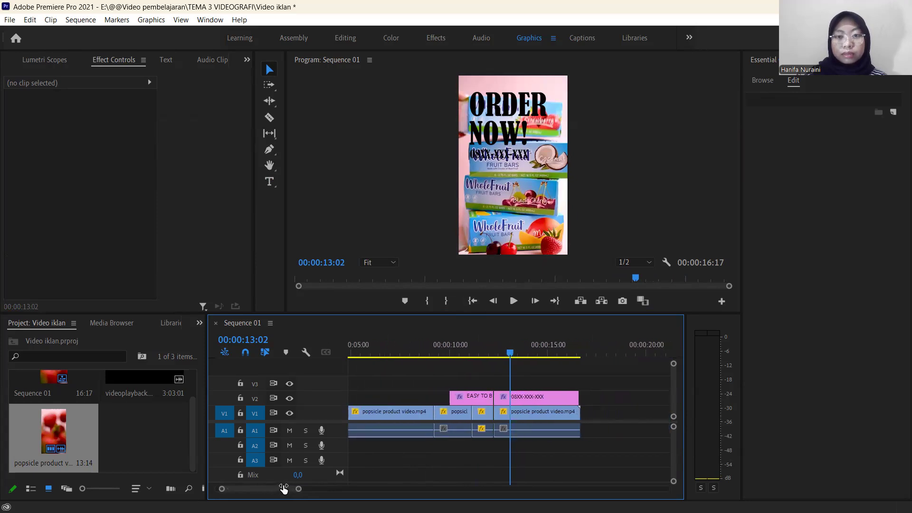
{"action": "key", "text": "space"}
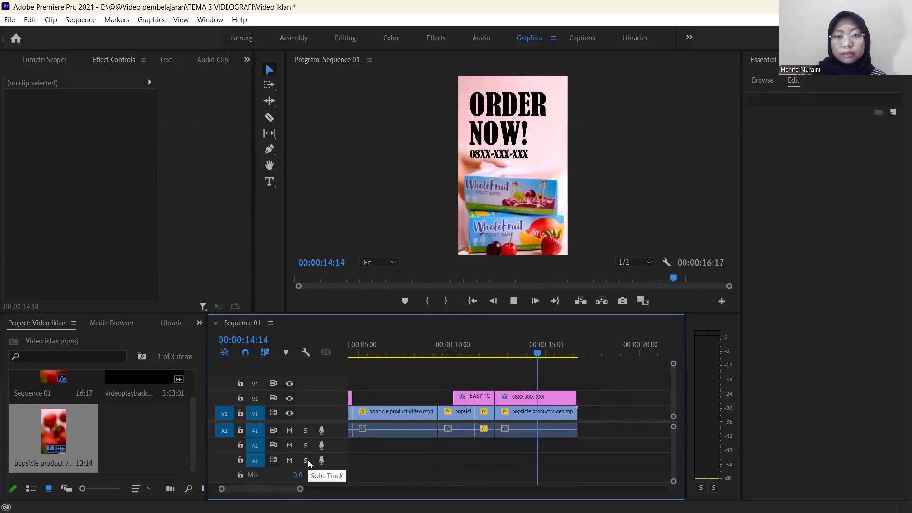
{"action": "left_click", "coordinate": [555, 340]}
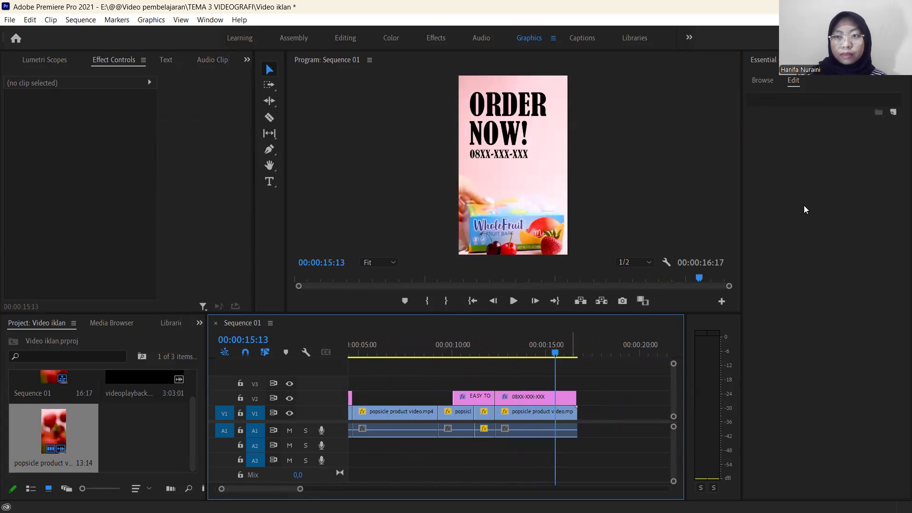
Place the playhead at 00:00:12:07 and list the Dissolve video transitions in the Effects workspace.
{"action": "left_click", "coordinate": [489, 354]}
{"action": "left_click_drag", "start_coordinate": [499, 363], "coordinate": [494, 365]}
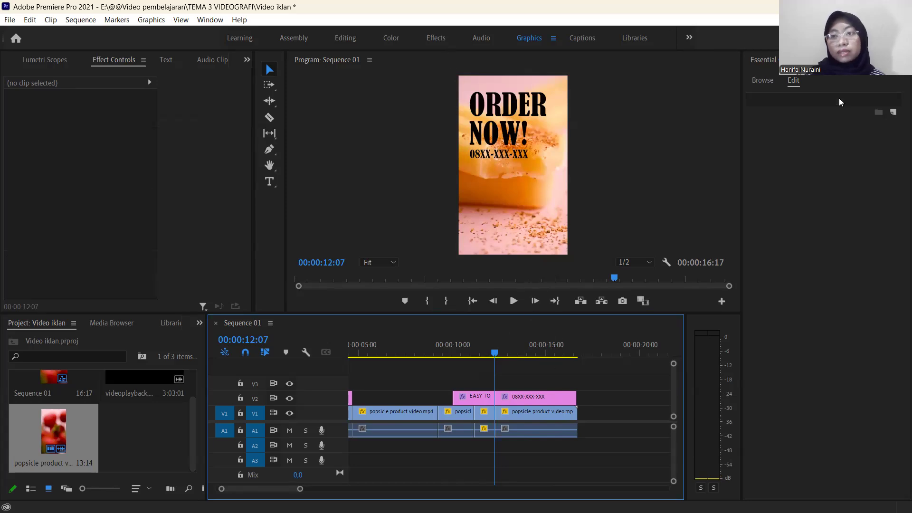
{"action": "left_click", "coordinate": [436, 38]}
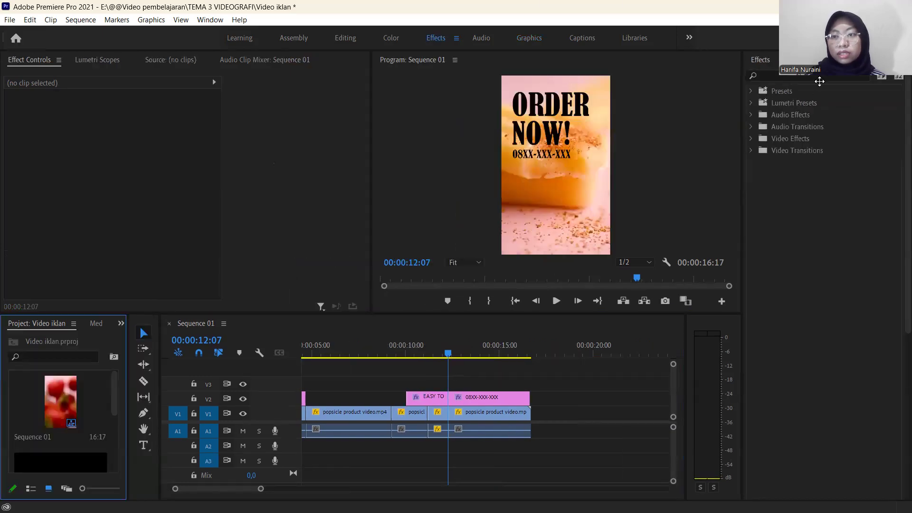
{"action": "left_click", "coordinate": [751, 151]}
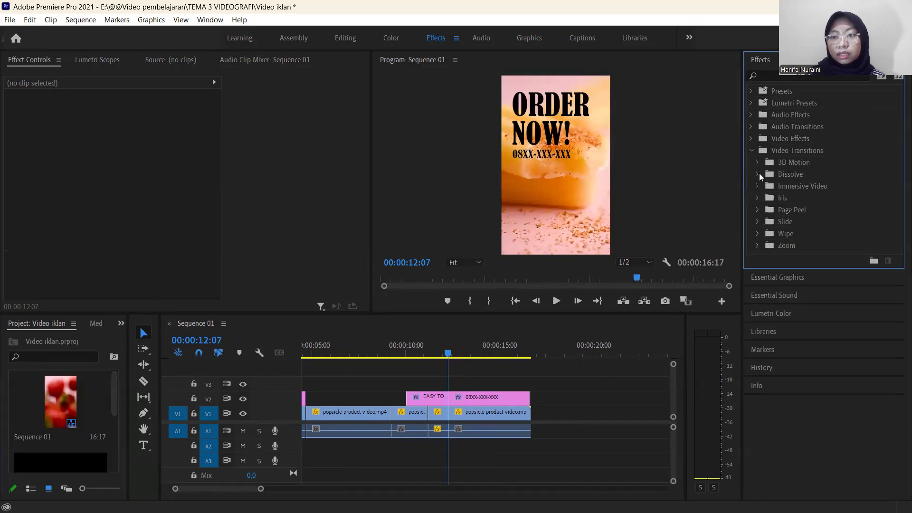
{"action": "left_click", "coordinate": [758, 174]}
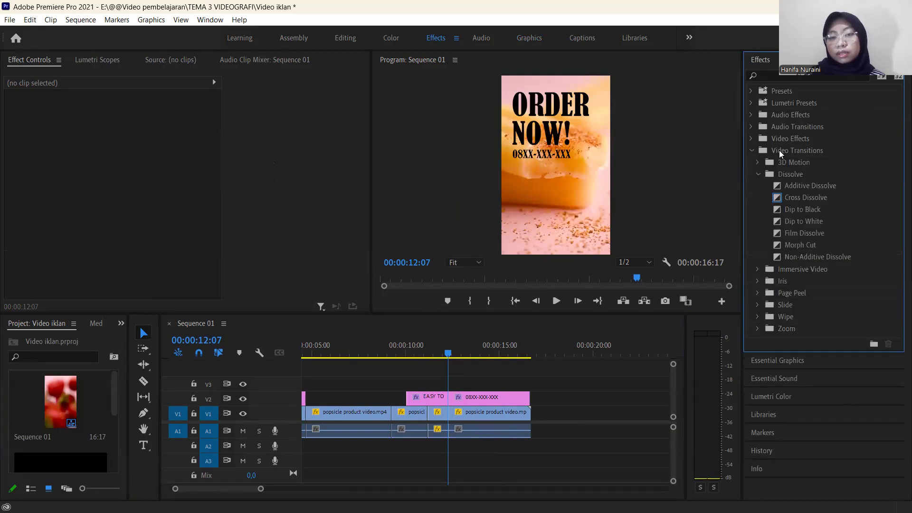
{"action": "left_click", "coordinate": [777, 199]}
{"action": "left_click", "coordinate": [783, 212]}
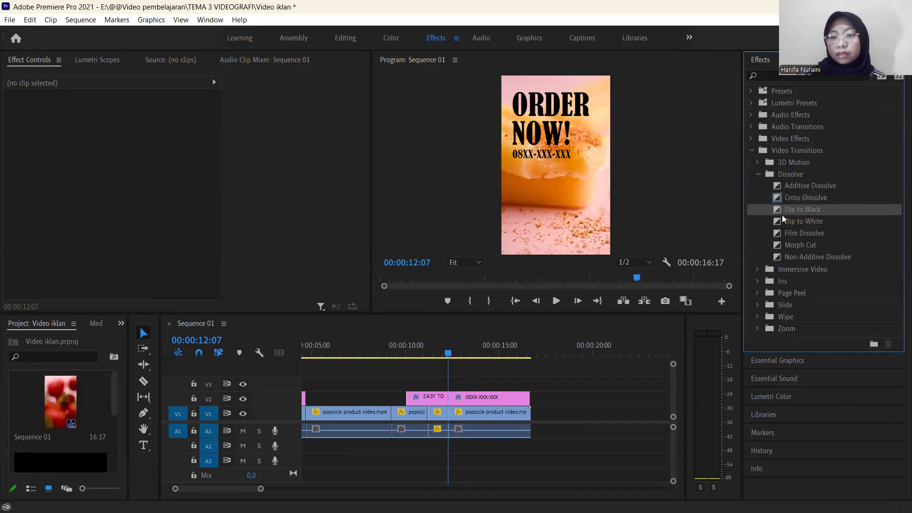
{"action": "left_click", "coordinate": [779, 224]}
Try a Cross Dissolve between the EASY TO BITE and ORDER NOW! titles, preview it, and undo it.
{"action": "left_click", "coordinate": [778, 200]}
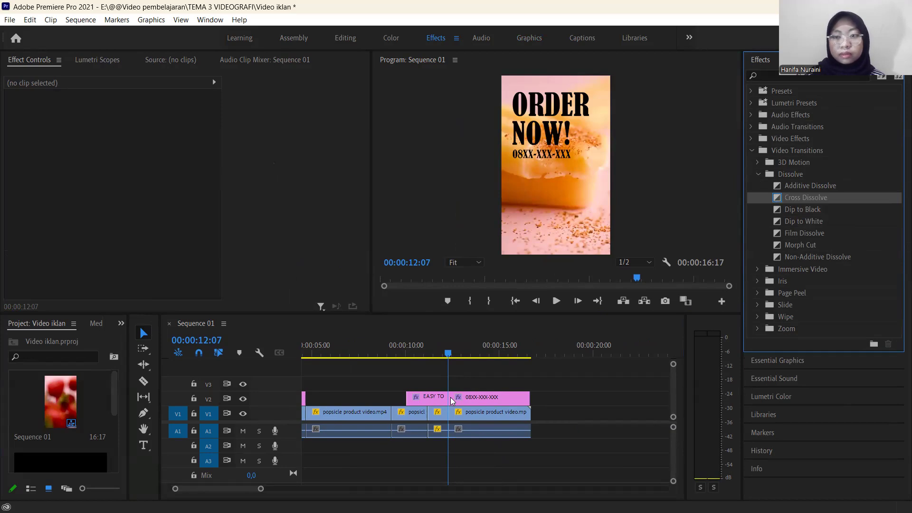
{"action": "left_click_drag", "start_coordinate": [451, 401], "coordinate": [449, 400]}
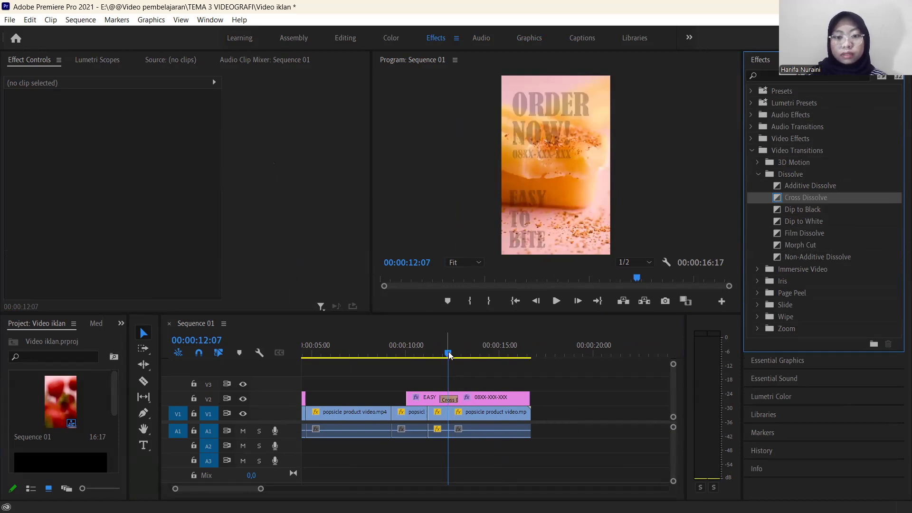
{"action": "left_click_drag", "start_coordinate": [449, 355], "coordinate": [433, 354]}
{"action": "key", "text": "space"}
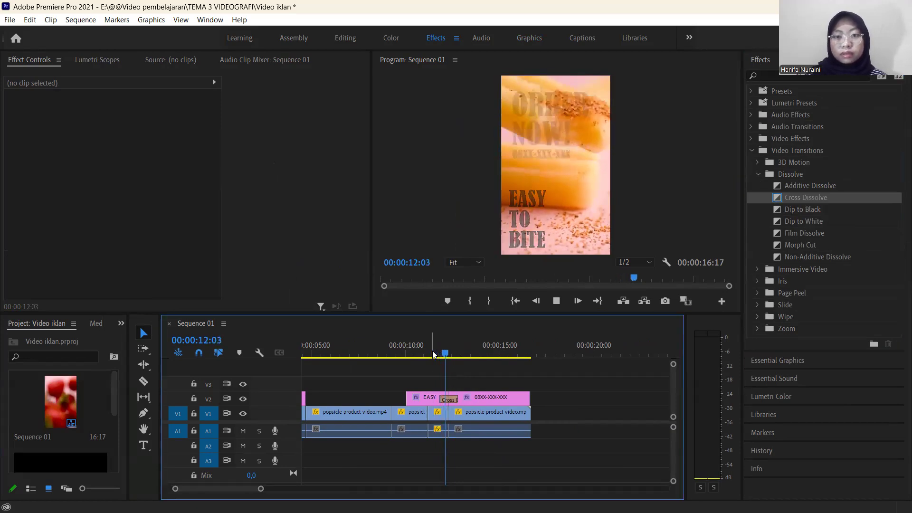
{"action": "key", "text": "space"}
{"action": "key", "text": "ctrl+z"}
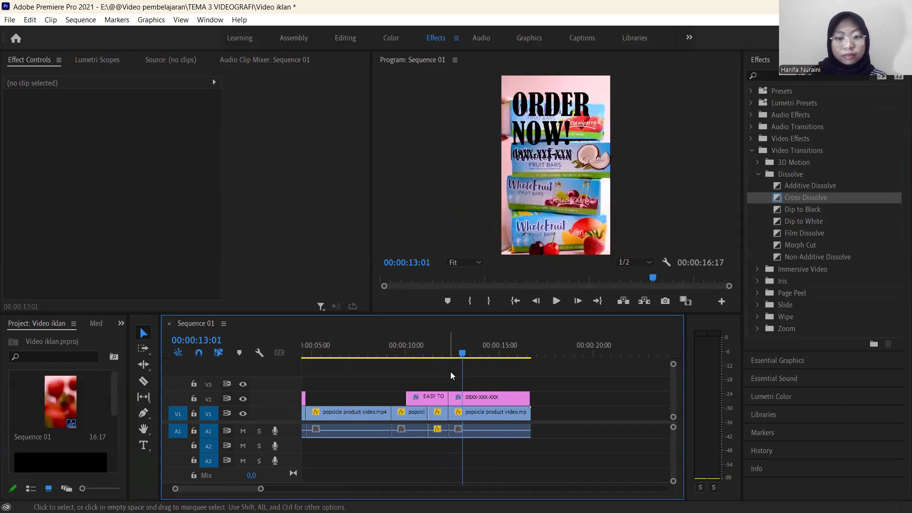
Try a Dip to Black at the start of the ORDER NOW! title, preview it, and delete the transition.
{"action": "left_click_drag", "start_coordinate": [807, 222], "coordinate": [779, 212]}
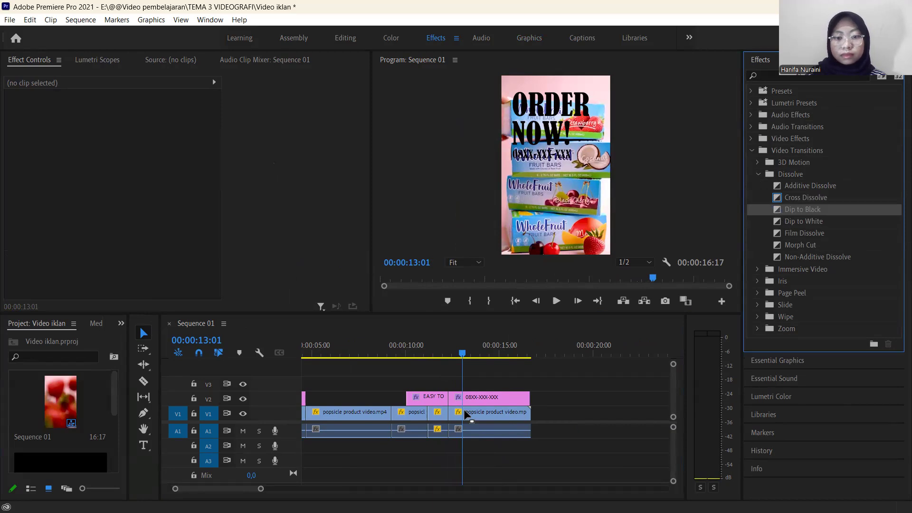
{"action": "left_click_drag", "start_coordinate": [455, 399], "coordinate": [455, 399]}
{"action": "left_click_drag", "start_coordinate": [460, 354], "coordinate": [433, 353]}
{"action": "key", "text": "space"}
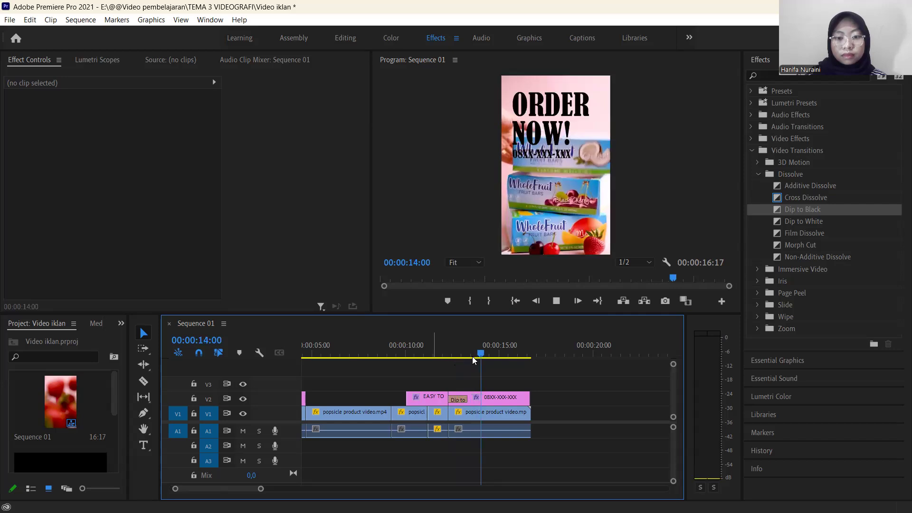
{"action": "left_click_drag", "start_coordinate": [472, 361], "coordinate": [454, 362]}
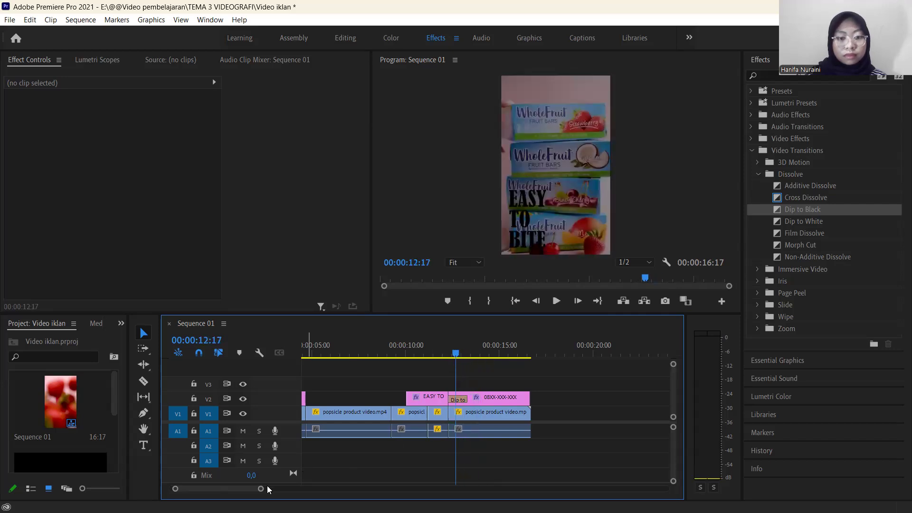
{"action": "left_click_drag", "start_coordinate": [261, 489], "coordinate": [210, 490]}
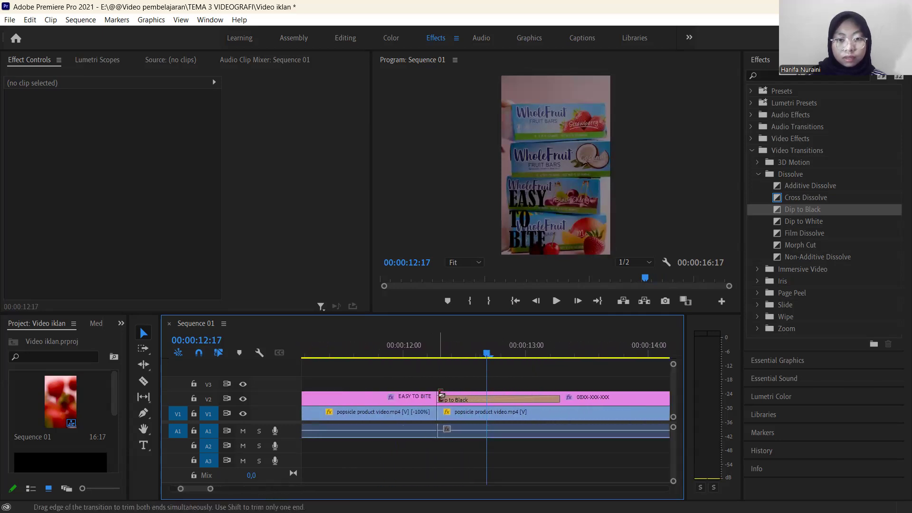
{"action": "left_click", "coordinate": [464, 402]}
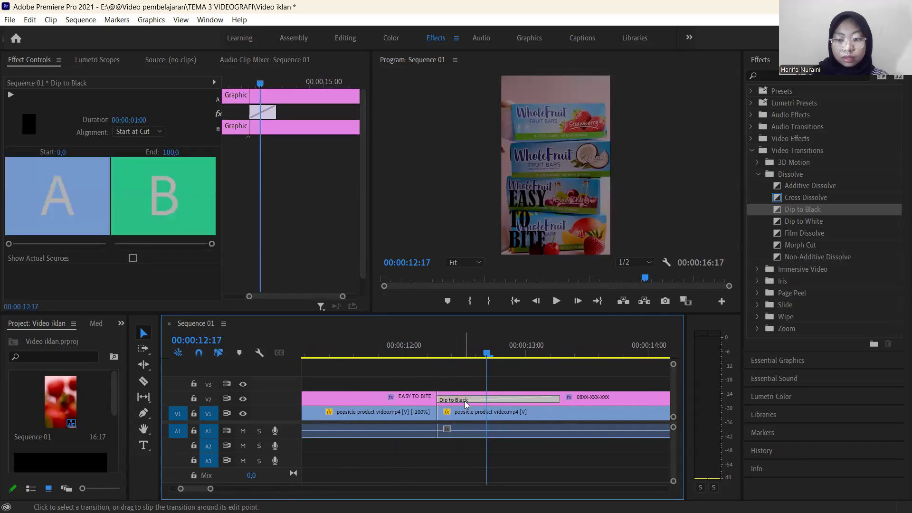
{"action": "key", "text": "Delete"}
Try a Dip to Black centred on the cut between the EASY TO BITE and ORDER NOW! titles, play it, and undo it.
{"action": "left_click_drag", "start_coordinate": [486, 353], "coordinate": [462, 366]}
{"action": "left_click_drag", "start_coordinate": [798, 213], "coordinate": [786, 222]}
{"action": "left_click_drag", "start_coordinate": [477, 405], "coordinate": [445, 405]}
{"action": "left_click_drag", "start_coordinate": [462, 365], "coordinate": [398, 366]}
{"action": "key", "text": "space"}
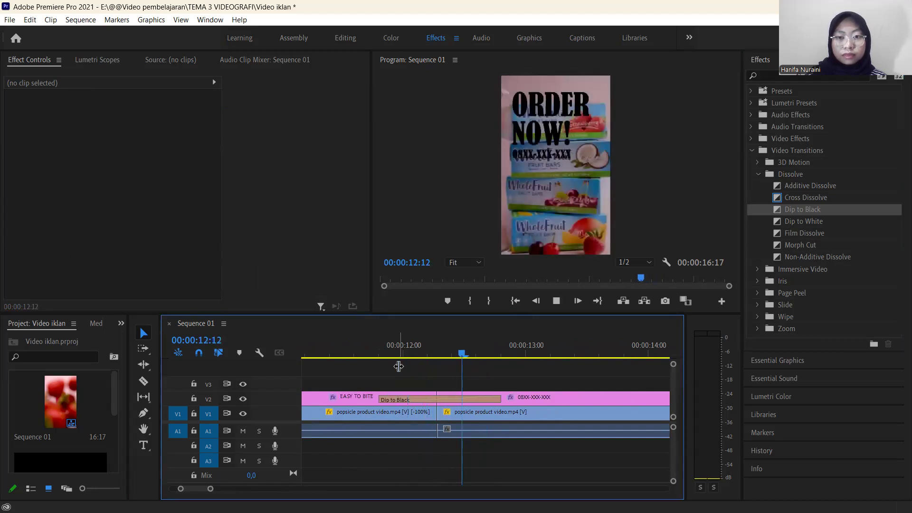
{"action": "key", "text": "space"}
{"action": "left_click_drag", "start_coordinate": [519, 356], "coordinate": [415, 377]}
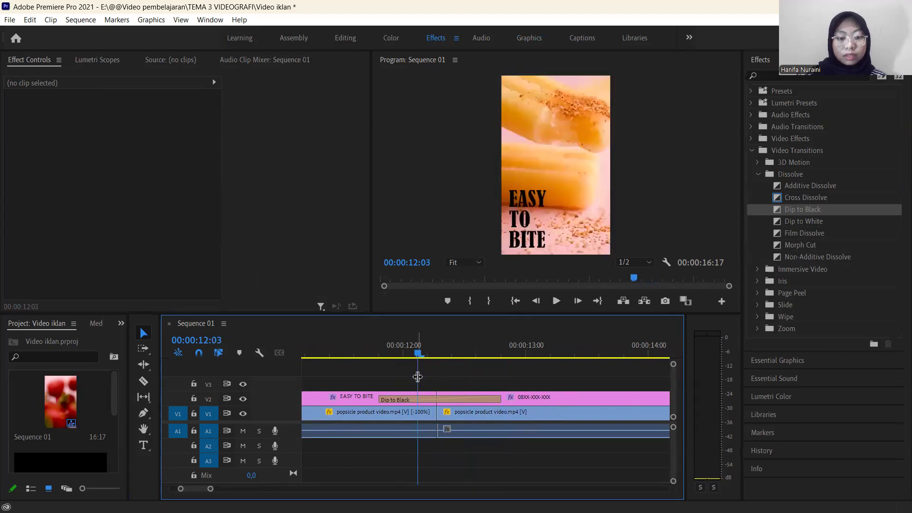
{"action": "key", "text": "ctrl+z"}
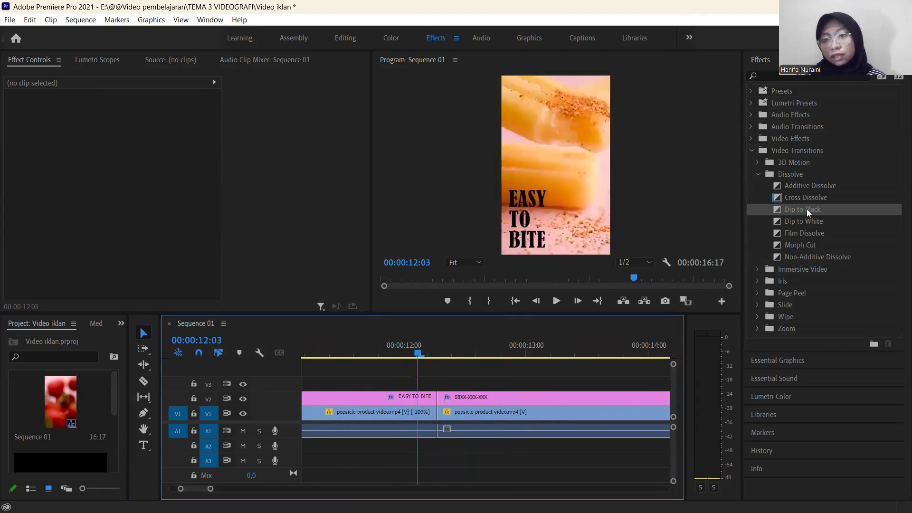
Try a Cross Dissolve centred on the cut before the ORDER NOW! title again, preview it, and undo it.
{"action": "left_click", "coordinate": [787, 199]}
{"action": "left_click_drag", "start_coordinate": [439, 390], "coordinate": [434, 397]}
{"action": "key", "text": "space"}
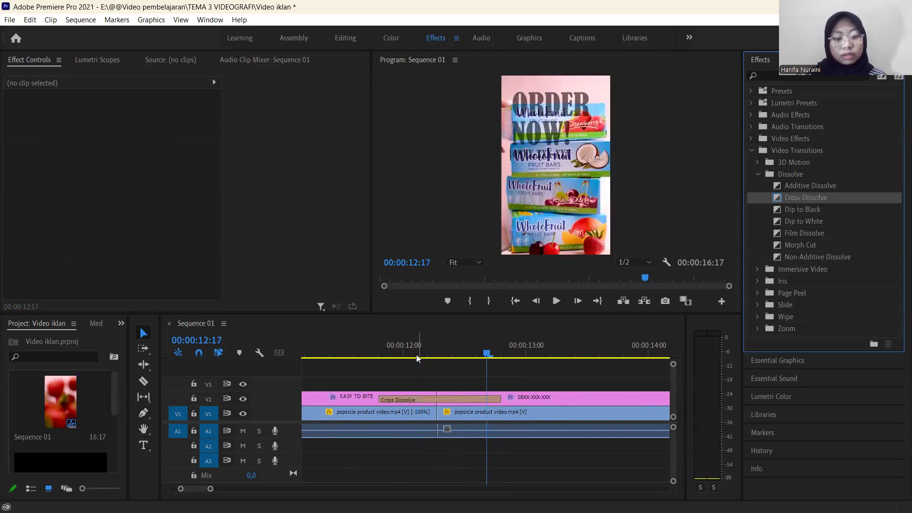
{"action": "key", "text": "ctrl+z"}
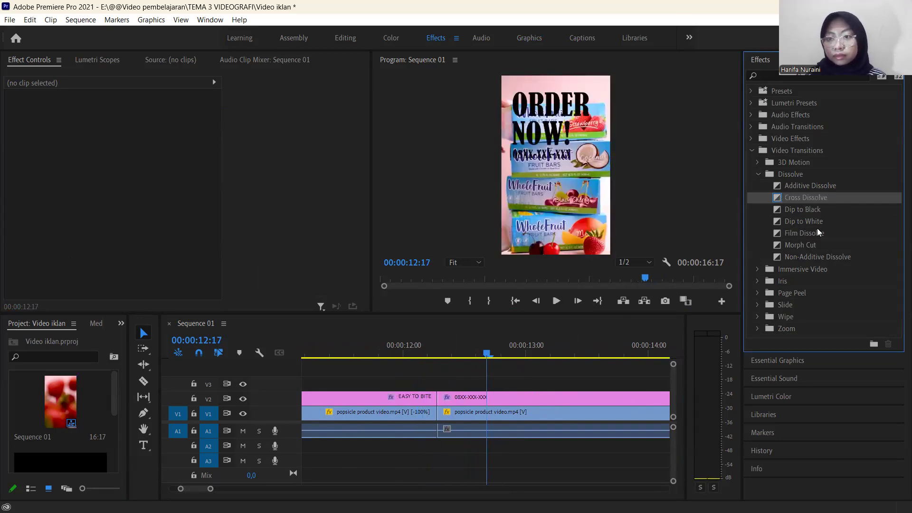
Try a Film Dissolve on the cut between the EASY TO BITE and ORDER NOW! titles, preview it, and undo it.
{"action": "left_click", "coordinate": [792, 233]}
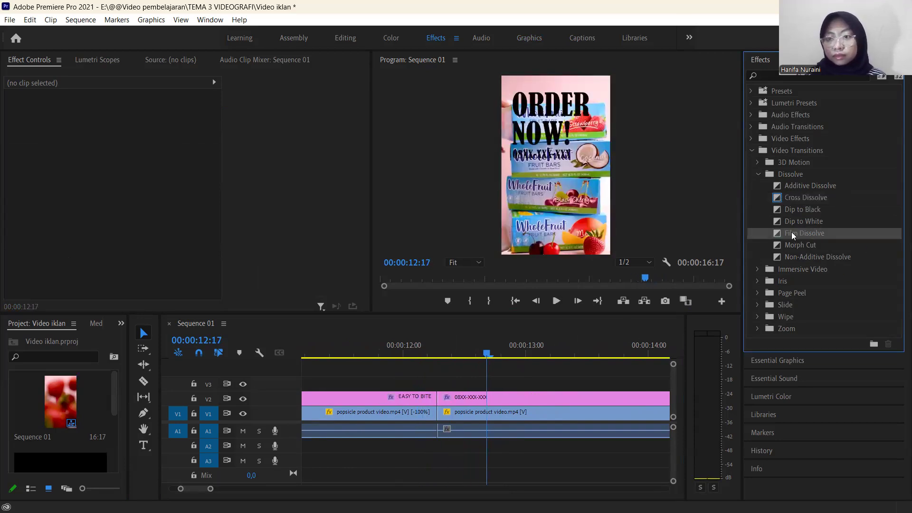
{"action": "left_click_drag", "start_coordinate": [464, 374], "coordinate": [437, 398]}
{"action": "left_click_drag", "start_coordinate": [448, 356], "coordinate": [382, 355]}
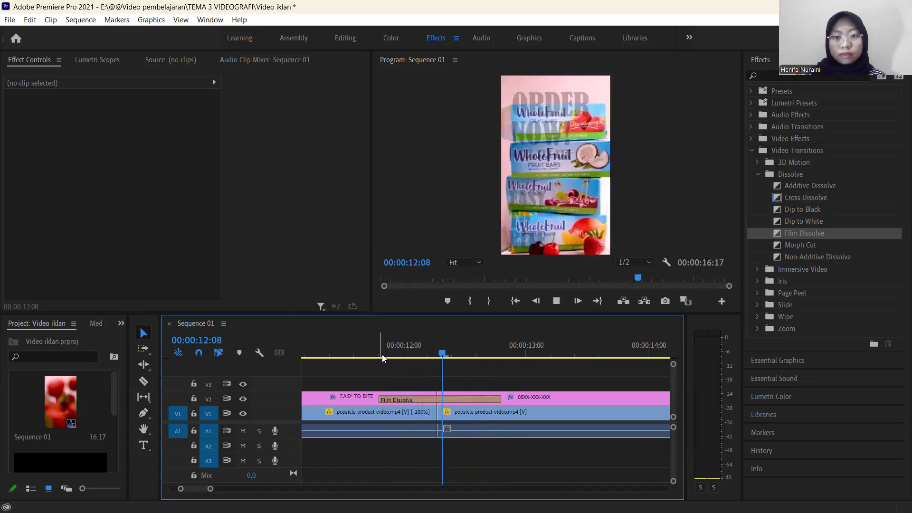
{"action": "key", "text": "ctrl+z"}
Apply a Dip to Black transition centred on the cut between the EASY TO BITE and ORDER NOW! titles.
{"action": "left_click", "coordinate": [797, 221]}
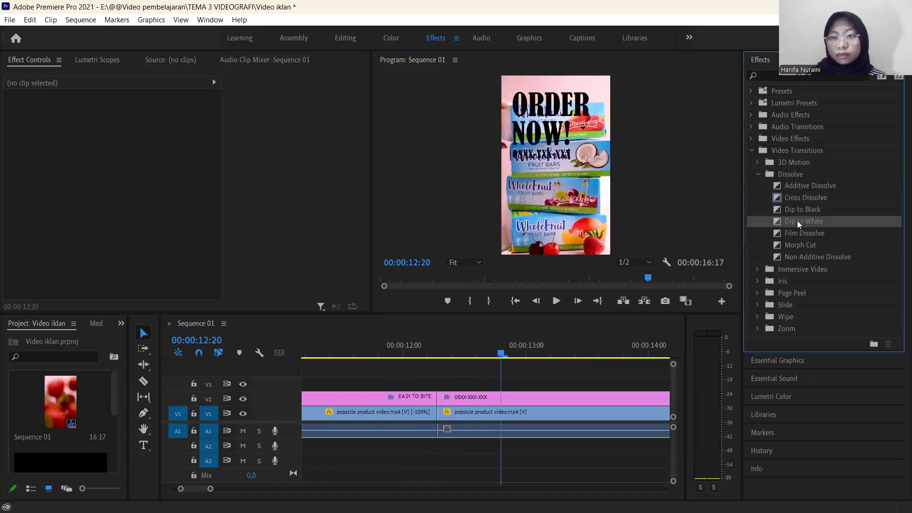
{"action": "left_click", "coordinate": [769, 209]}
{"action": "left_click_drag", "start_coordinate": [436, 399], "coordinate": [435, 399]}
{"action": "left_click_drag", "start_coordinate": [436, 365], "coordinate": [515, 356]}
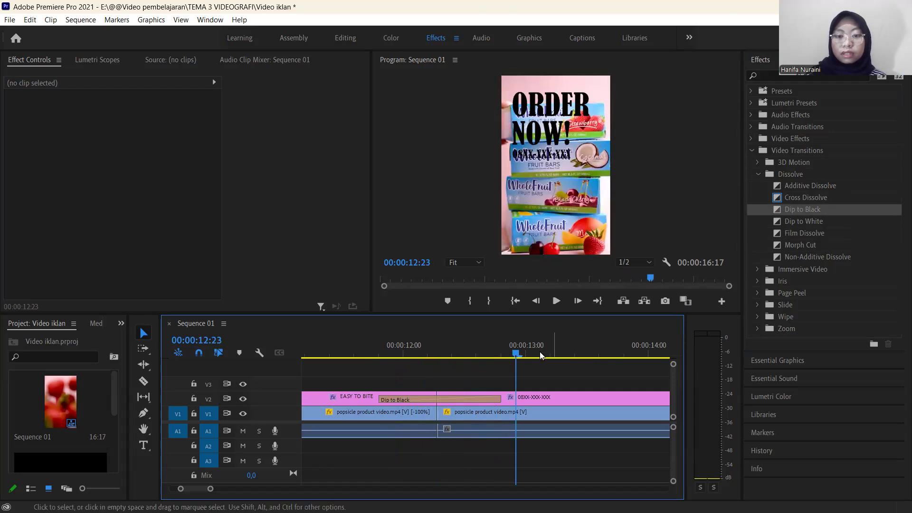
Play through the Dip to Black transition, scrub back over the earlier clips, and park the playhead at 00:00:10:13.
{"action": "left_click_drag", "start_coordinate": [210, 489], "coordinate": [249, 489]}
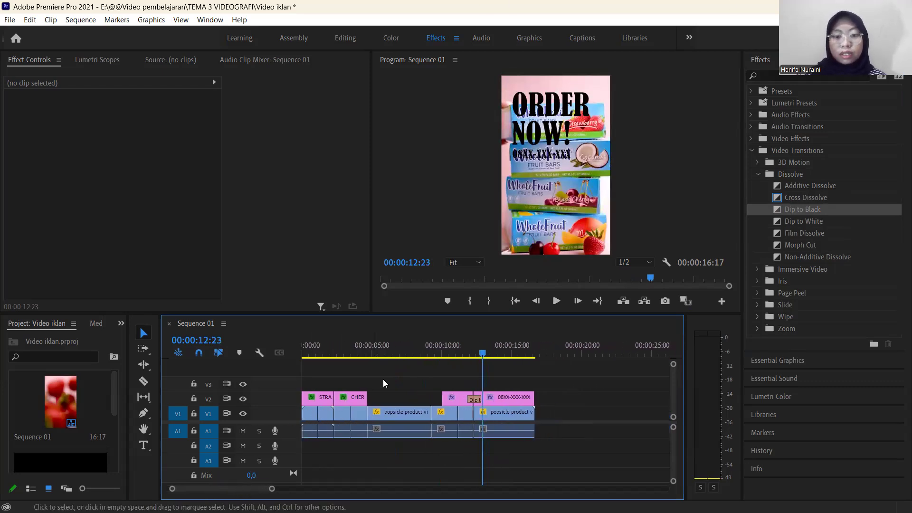
{"action": "left_click_drag", "start_coordinate": [483, 356], "coordinate": [456, 349]}
{"action": "key", "text": "space"}
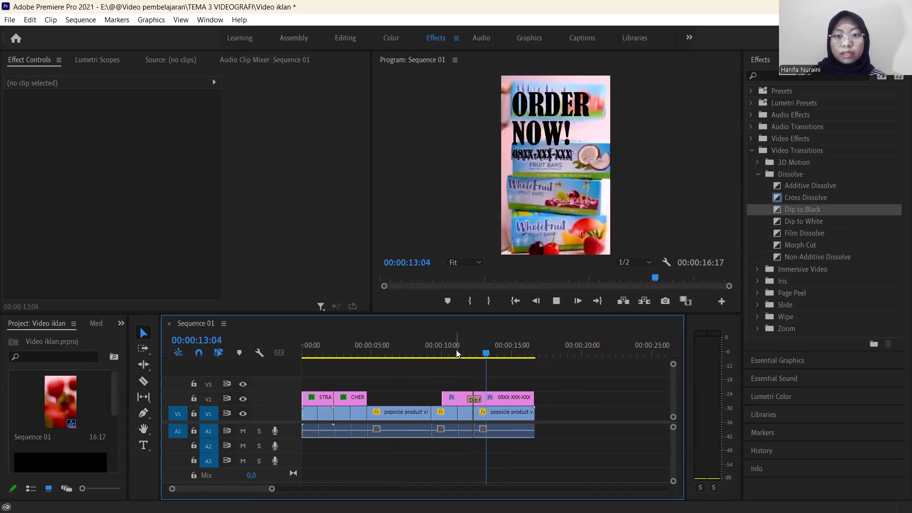
{"action": "key", "text": "space"}
{"action": "left_click_drag", "start_coordinate": [482, 358], "coordinate": [338, 375]}
{"action": "left_click_drag", "start_coordinate": [445, 385], "coordinate": [446, 386]}
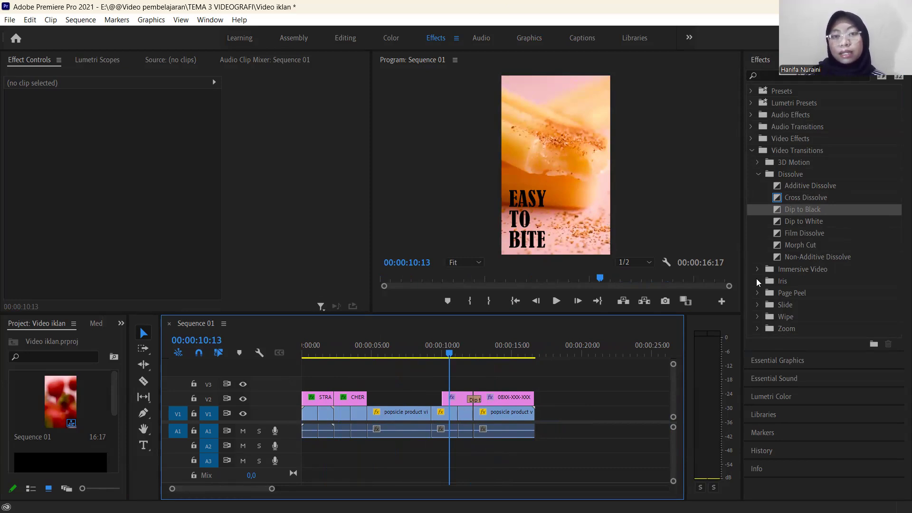
Play the sequence through the ORDER NOW! ending and replay it from the start to review the titles and transitions.
{"action": "key", "text": "space"}
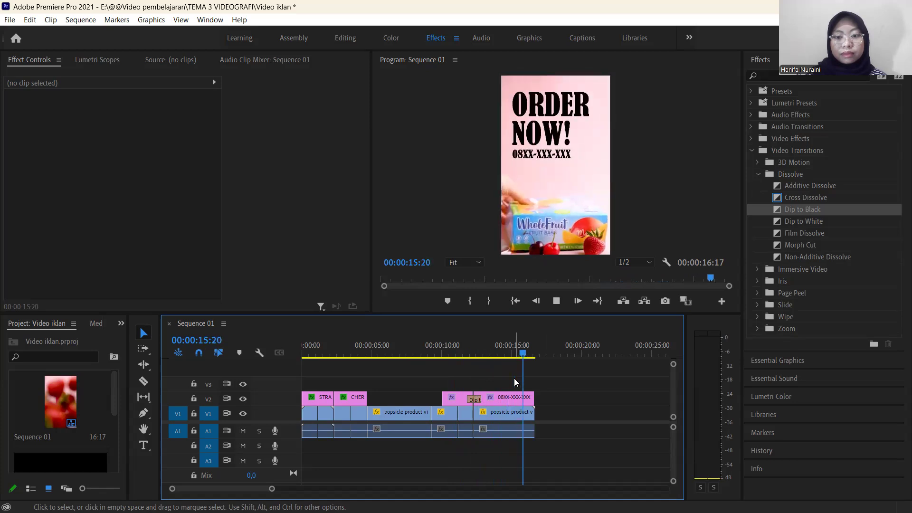
{"action": "key", "text": "space"}
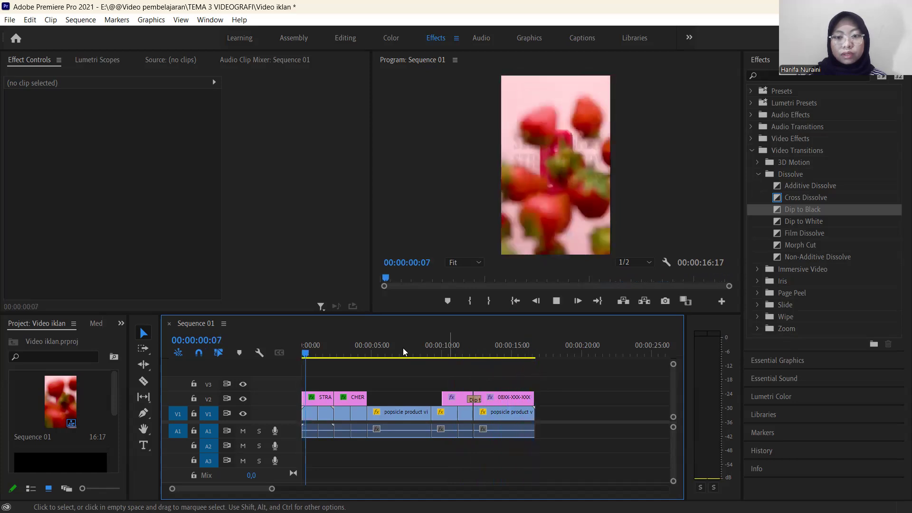
{"action": "key", "text": "space"}
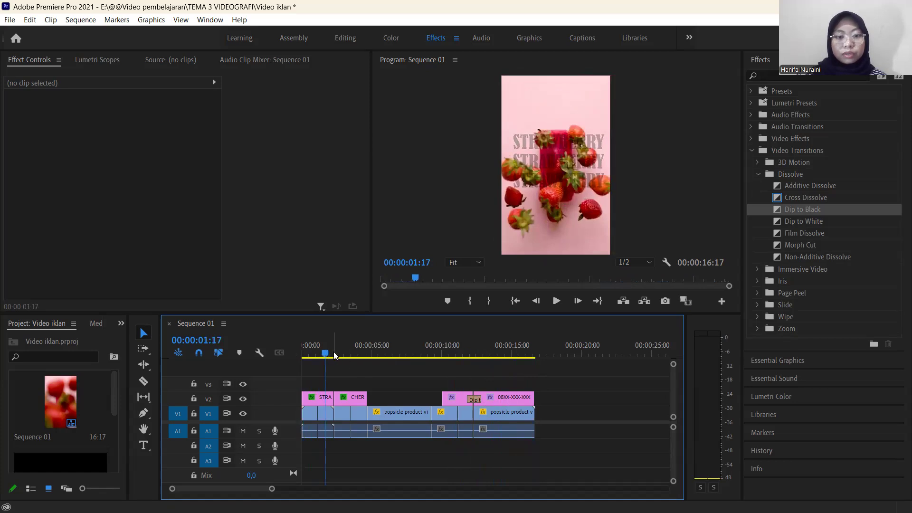
{"action": "left_click_drag", "start_coordinate": [326, 359], "coordinate": [292, 368]}
{"action": "key", "text": "space"}
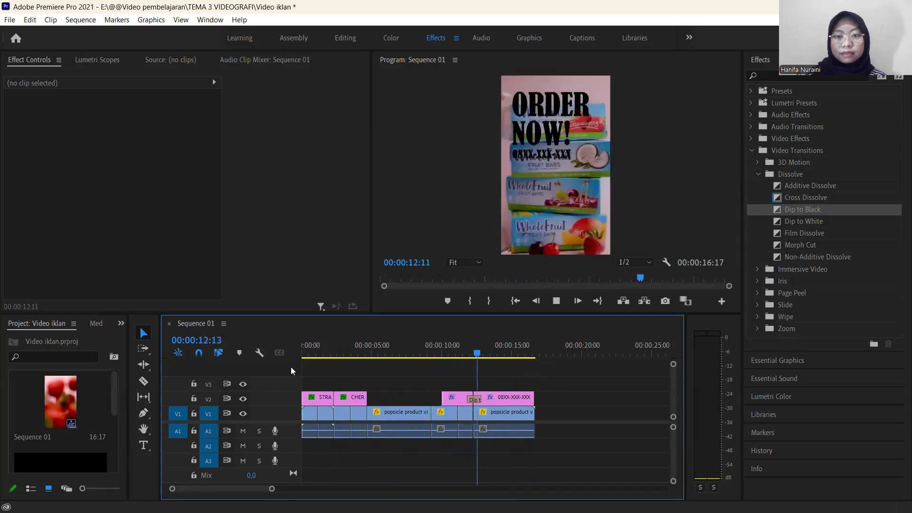
{"action": "key", "text": "space"}
Split the popsicle product clip on V1 at 00:00:07:02, between the white flakes shot and the orange popsicles shot.
{"action": "left_click_drag", "start_coordinate": [484, 356], "coordinate": [399, 400]}
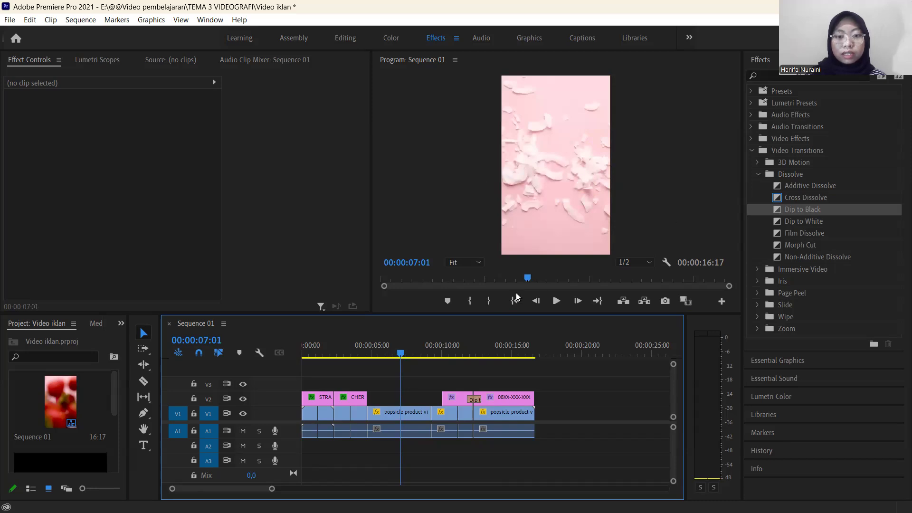
{"action": "left_click", "coordinate": [402, 354]}
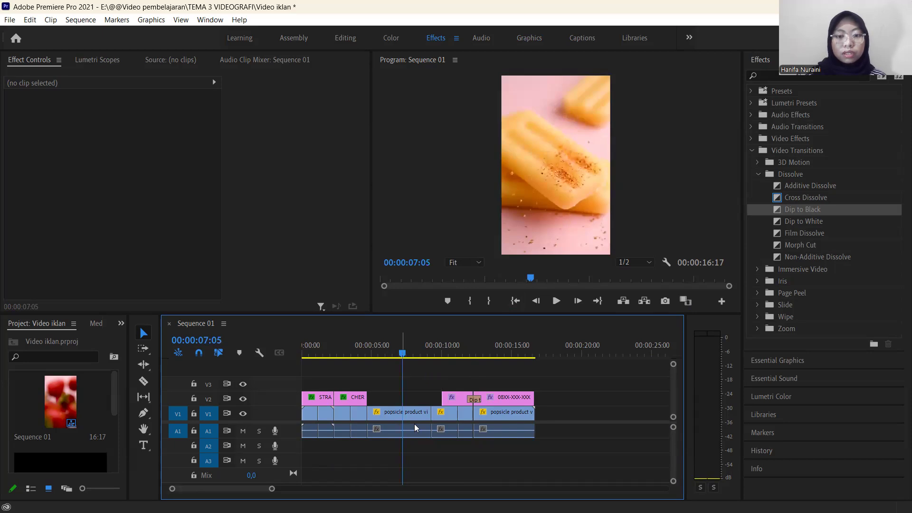
{"action": "left_click", "coordinate": [402, 356]}
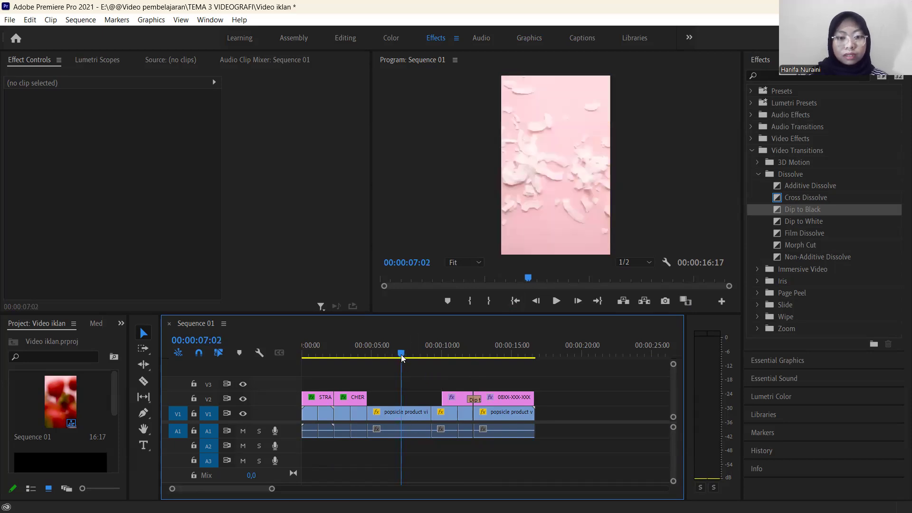
{"action": "key", "text": "c"}
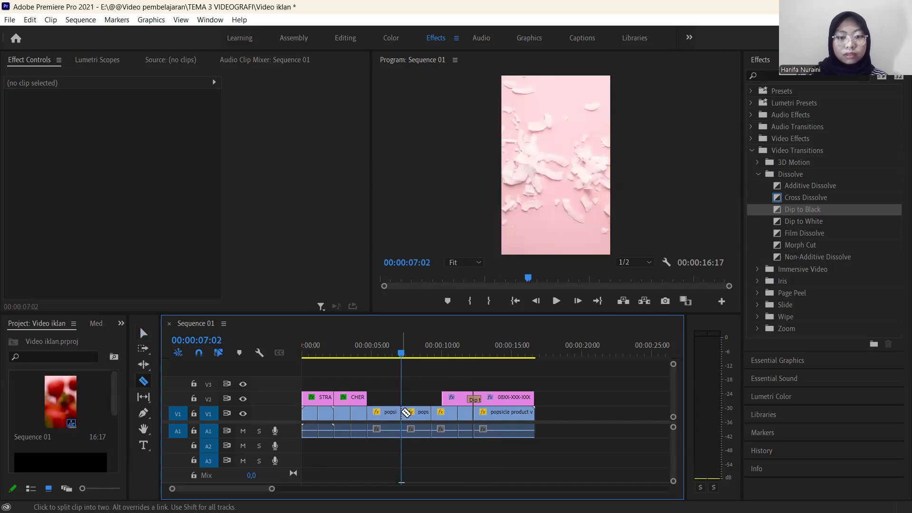
{"action": "key", "text": "v"}
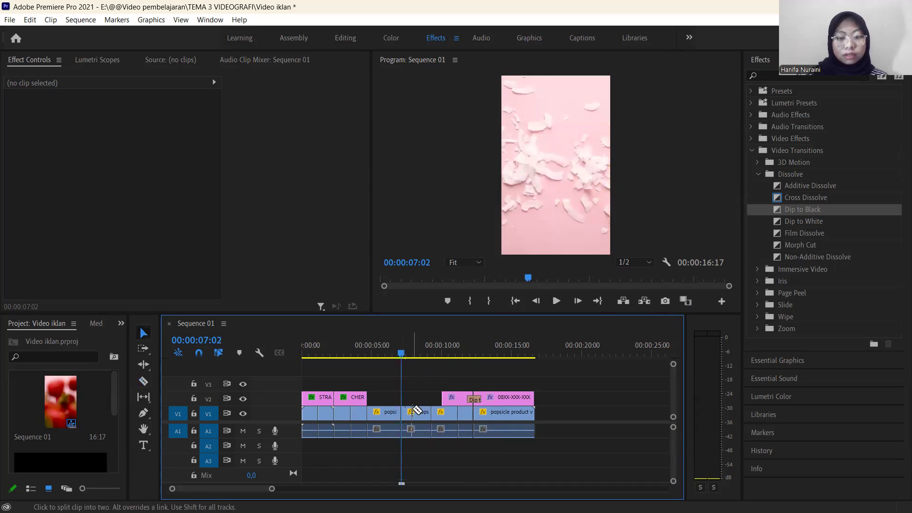
Apply a Dip to Black transition centred on the V1 cut at 00:00:07:02 and preview it.
{"action": "left_click", "coordinate": [778, 208]}
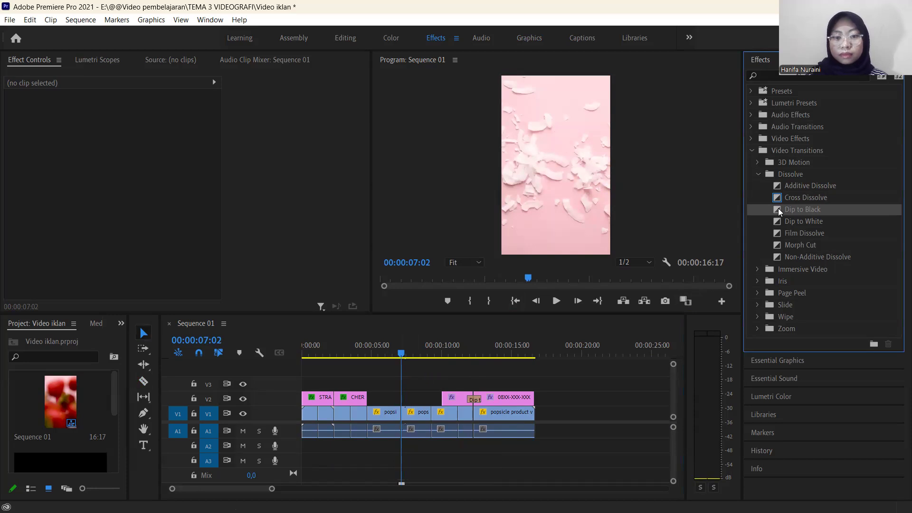
{"action": "left_click_drag", "start_coordinate": [405, 414], "coordinate": [401, 414]}
{"action": "key", "text": "space"}
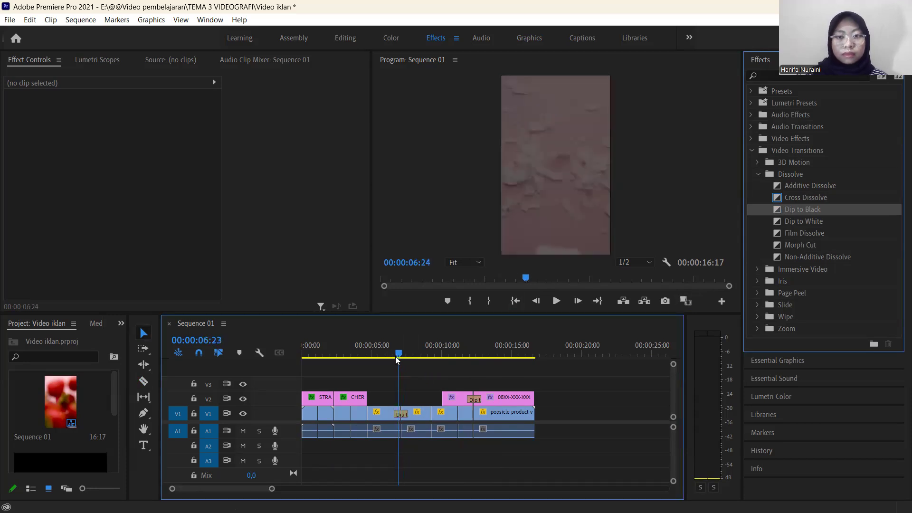
{"action": "key", "text": "space"}
{"action": "left_click_drag", "start_coordinate": [421, 355], "coordinate": [394, 357]}
{"action": "key", "text": "space"}
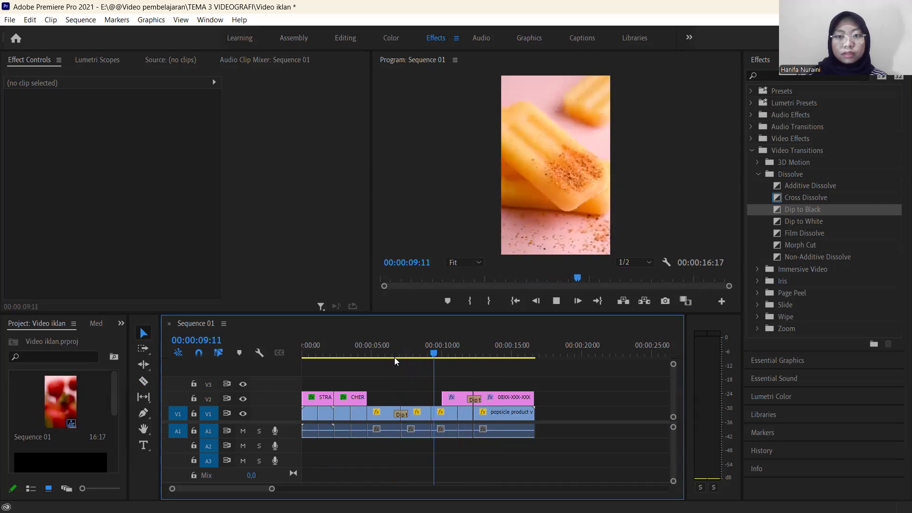
{"action": "left_click_drag", "start_coordinate": [452, 355], "coordinate": [395, 376]}
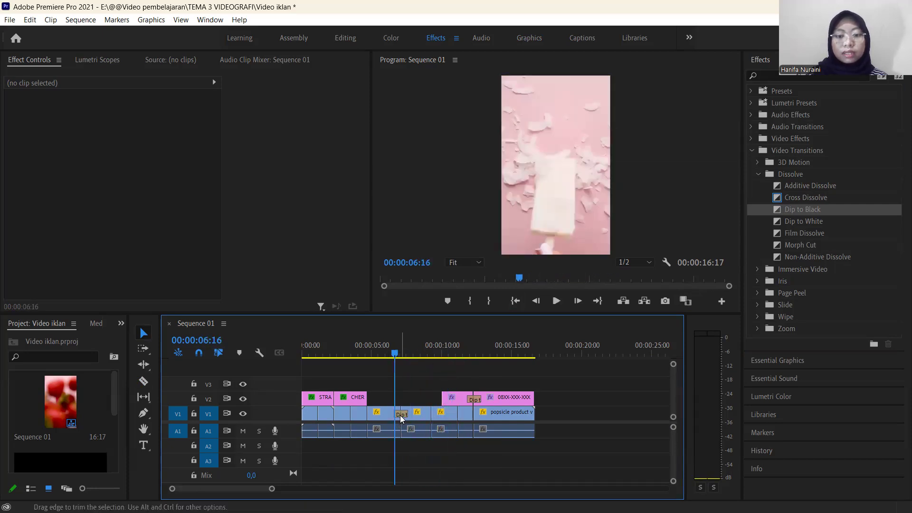
{"action": "key", "text": "space"}
Replay the whole sequence from the start to check both Dip to Black transitions, and park the playhead at 00:00:13:02.
{"action": "left_click_drag", "start_coordinate": [420, 357], "coordinate": [287, 372]}
{"action": "key", "text": "space"}
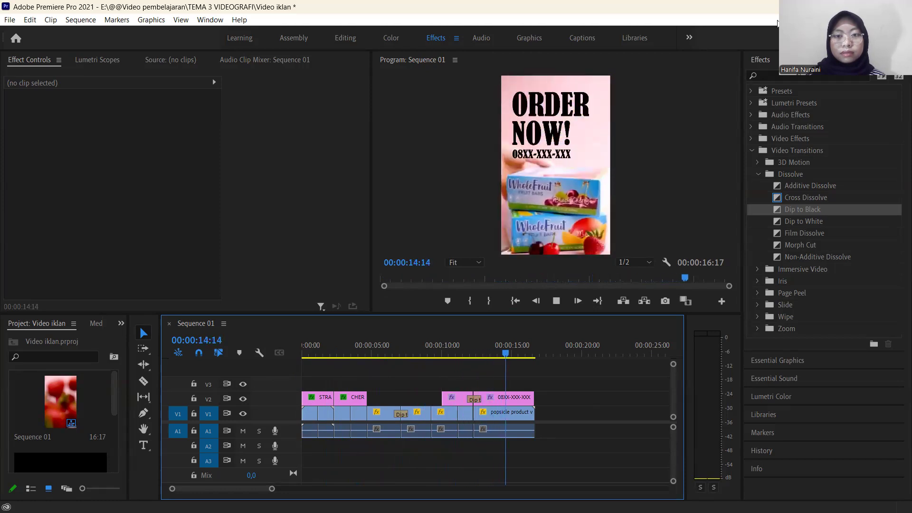
{"action": "key", "text": "space"}
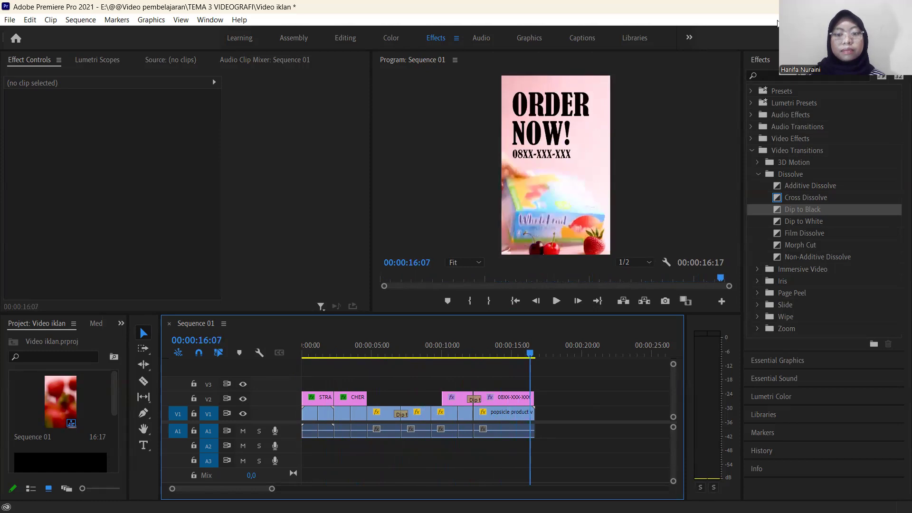
{"action": "left_click_drag", "start_coordinate": [373, 378], "coordinate": [276, 359]}
{"action": "key", "text": "space"}
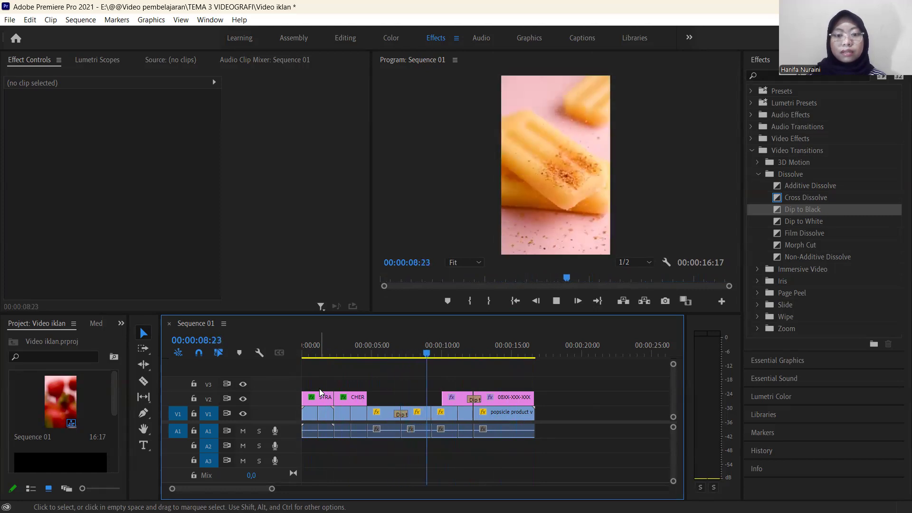
{"action": "key", "text": "space"}
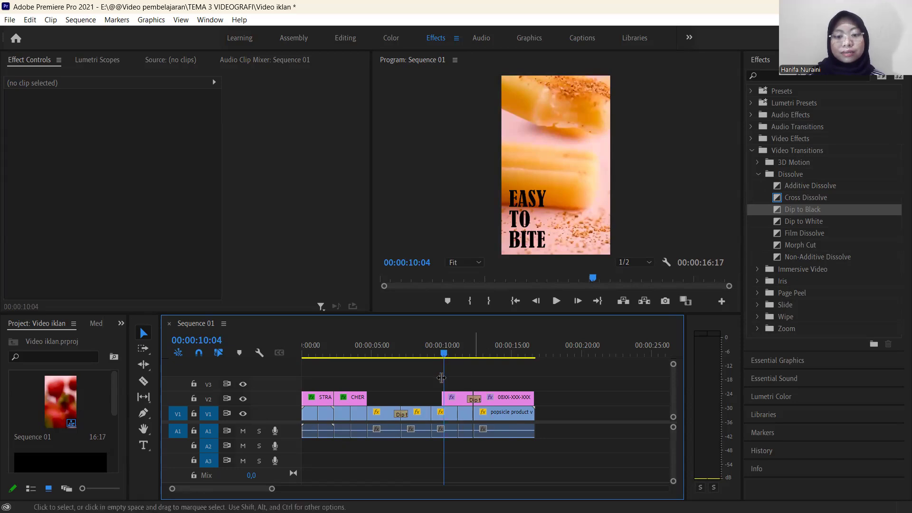
{"action": "left_click_drag", "start_coordinate": [447, 359], "coordinate": [484, 363]}
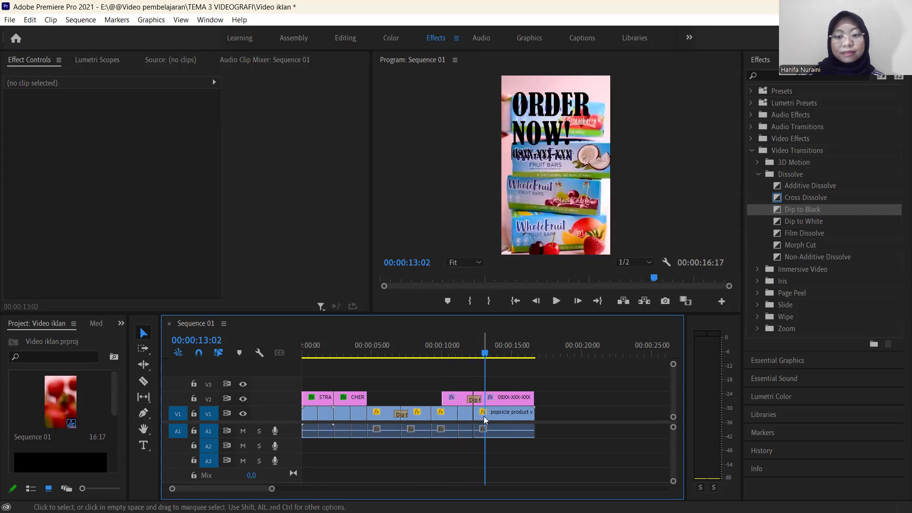